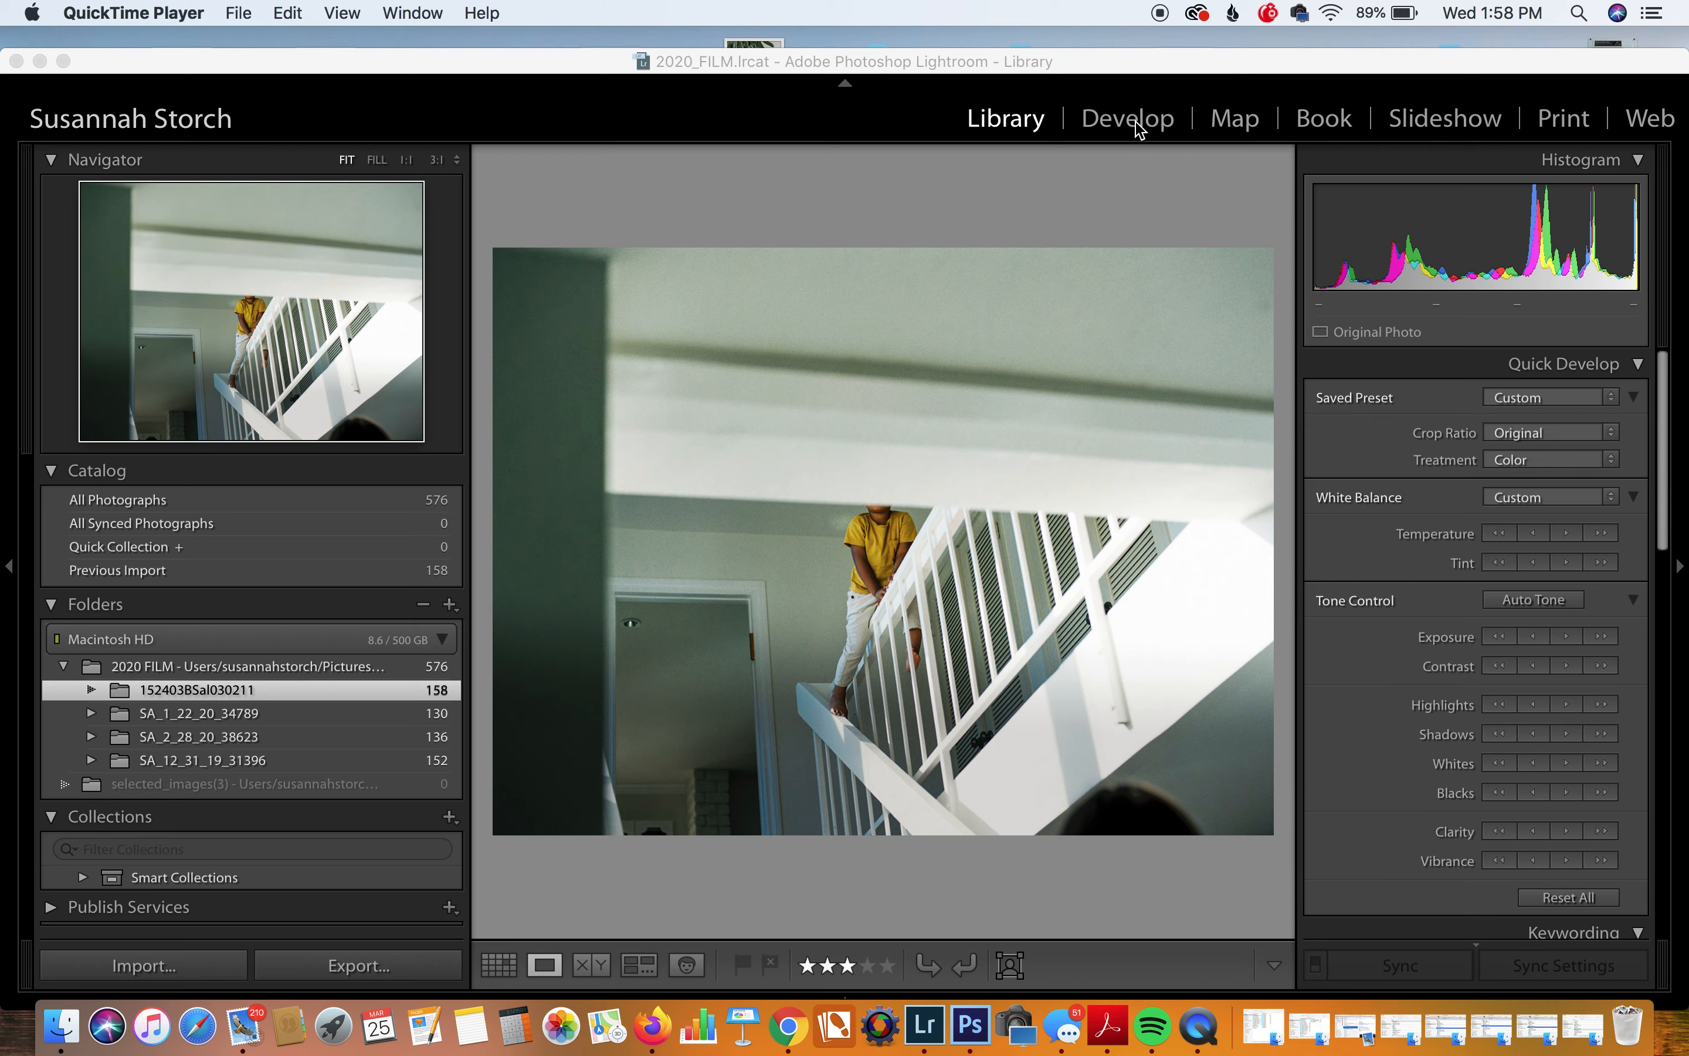
Step: Straighten the staircase photo by 0.92° and reposition it within a slightly tighter crop
click(1128, 119)
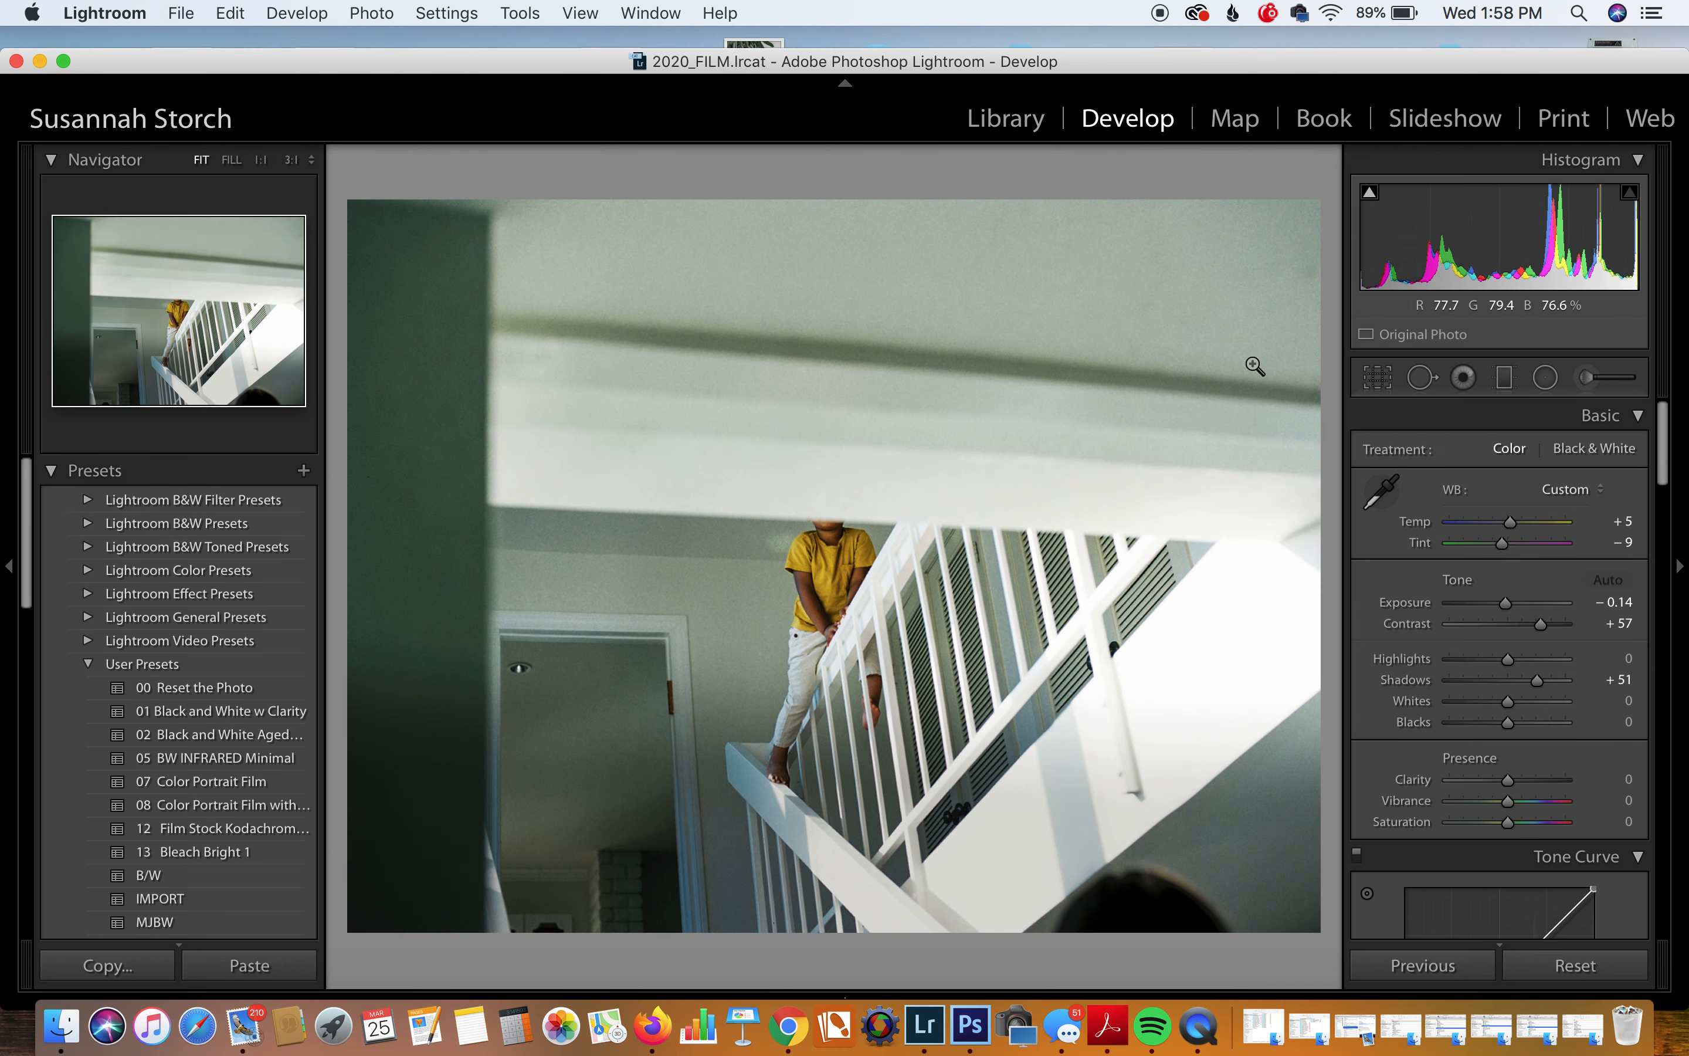
click(1375, 381)
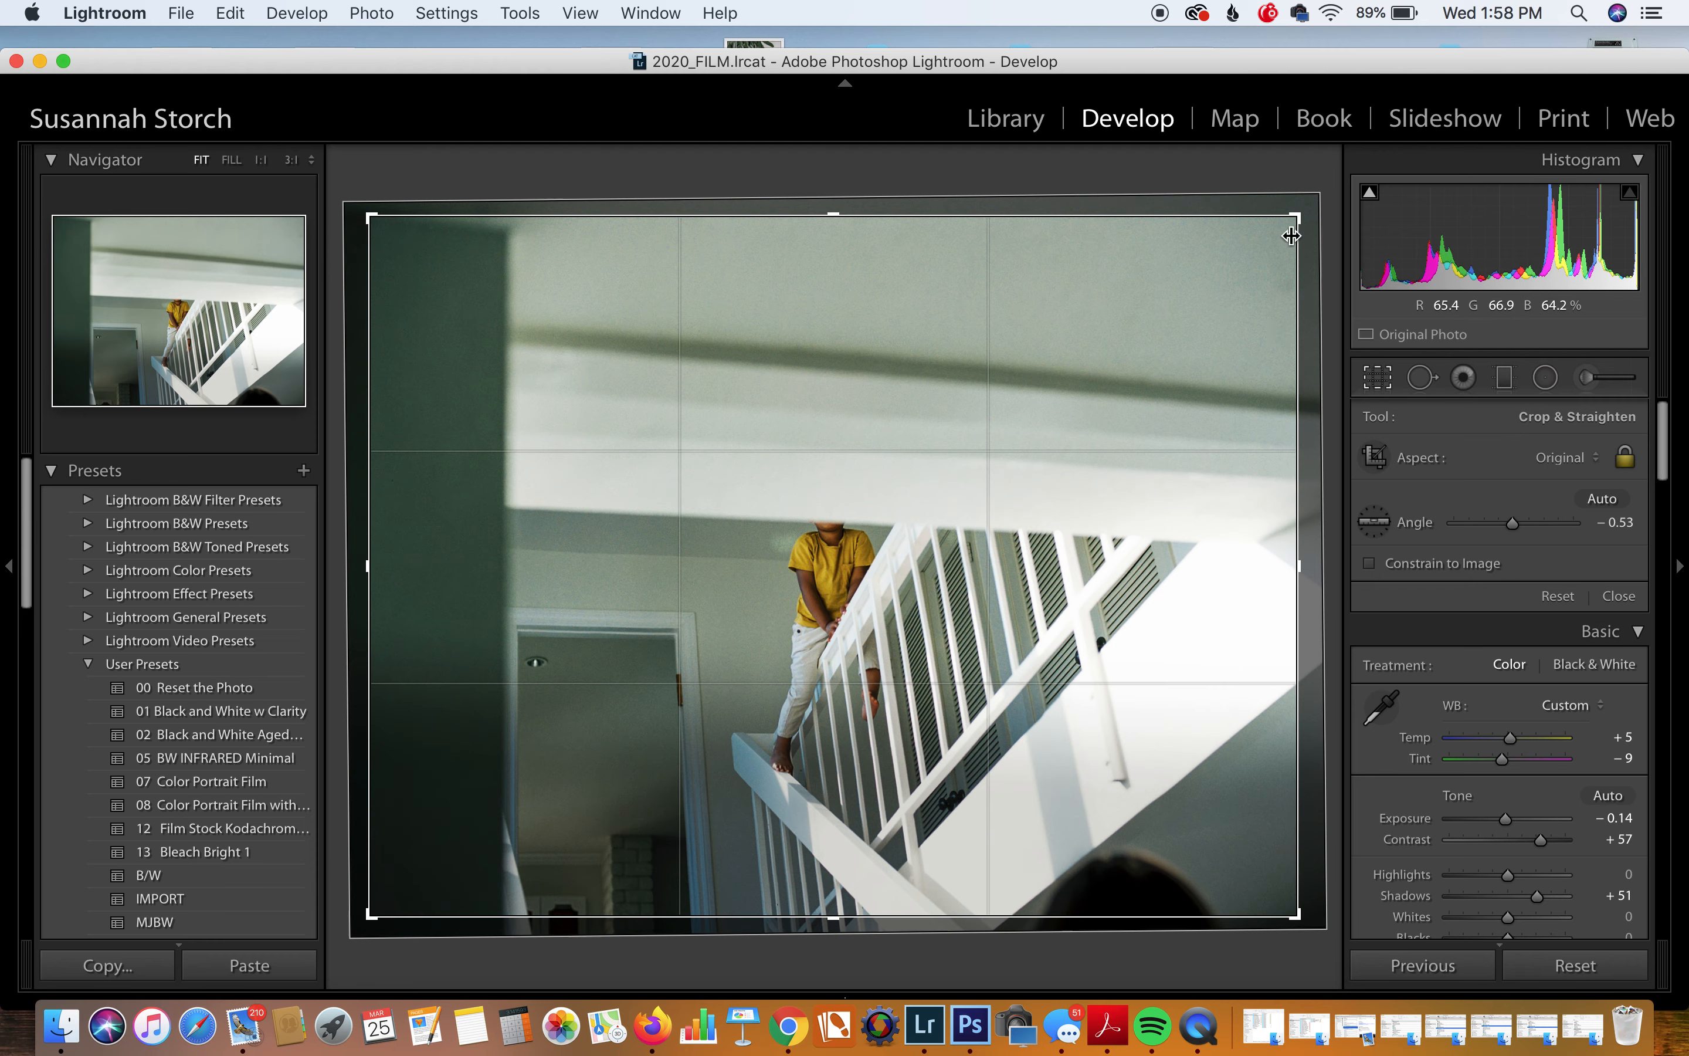
drag(1283, 186, 1328, 278)
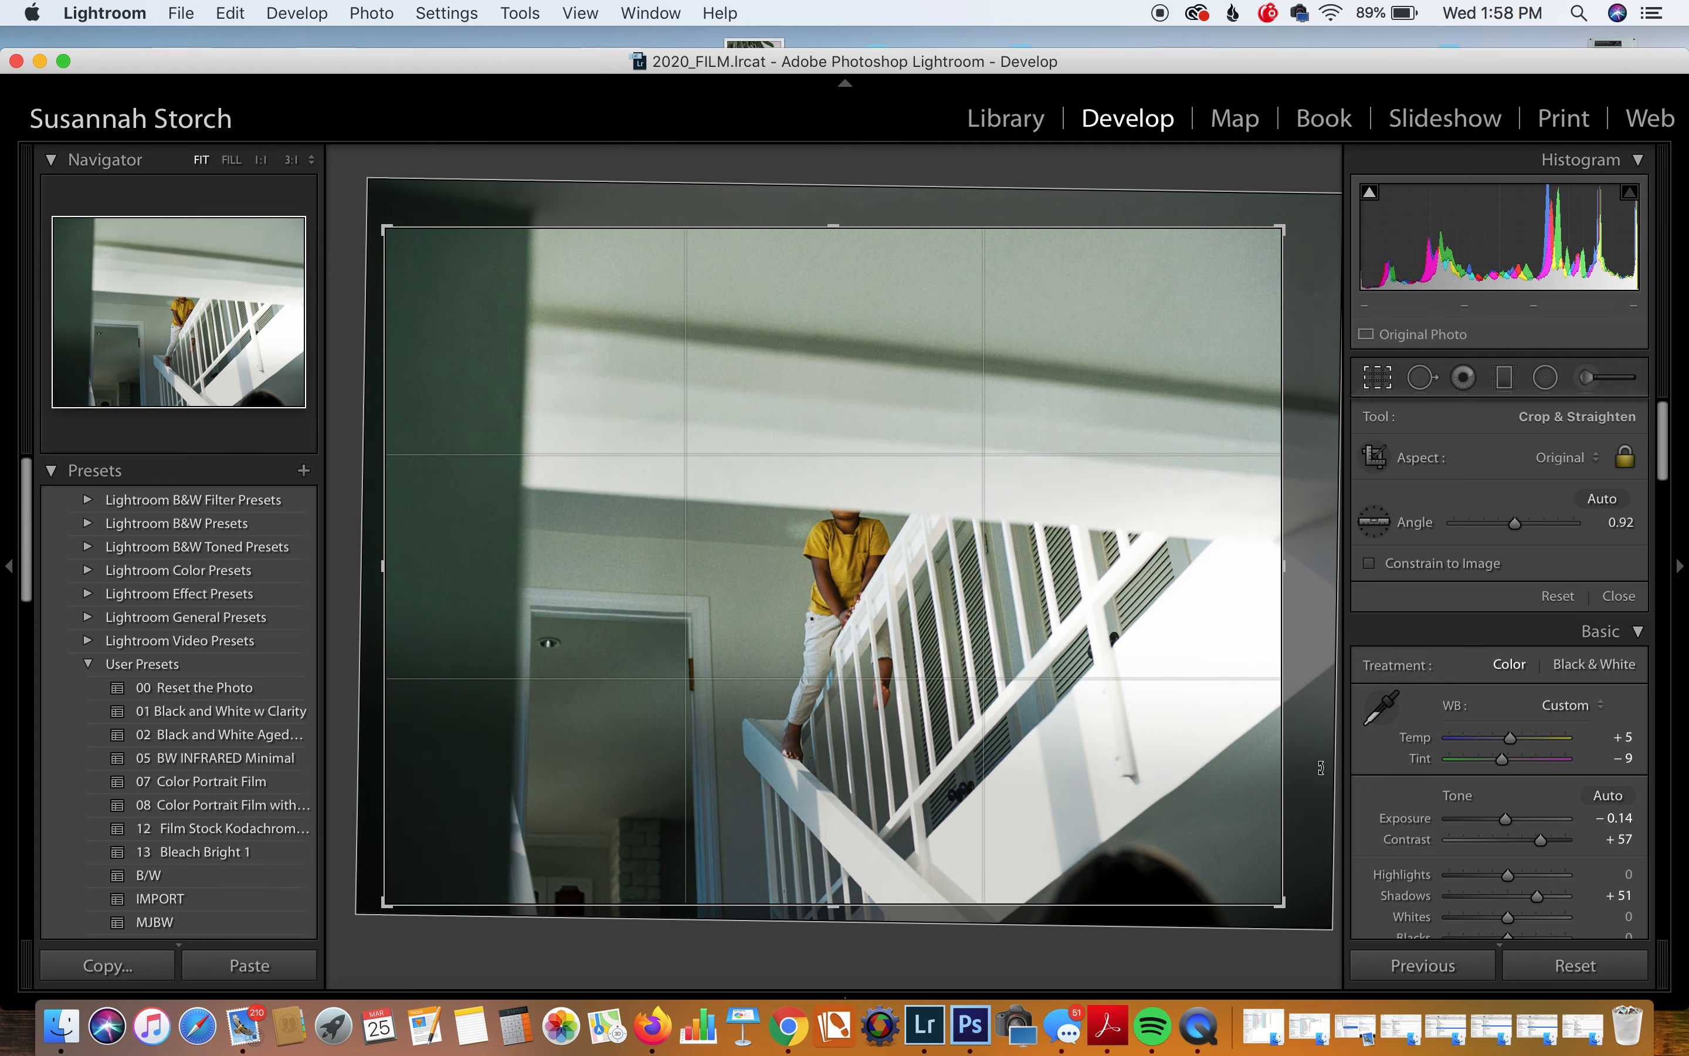
drag(1253, 690, 1253, 654)
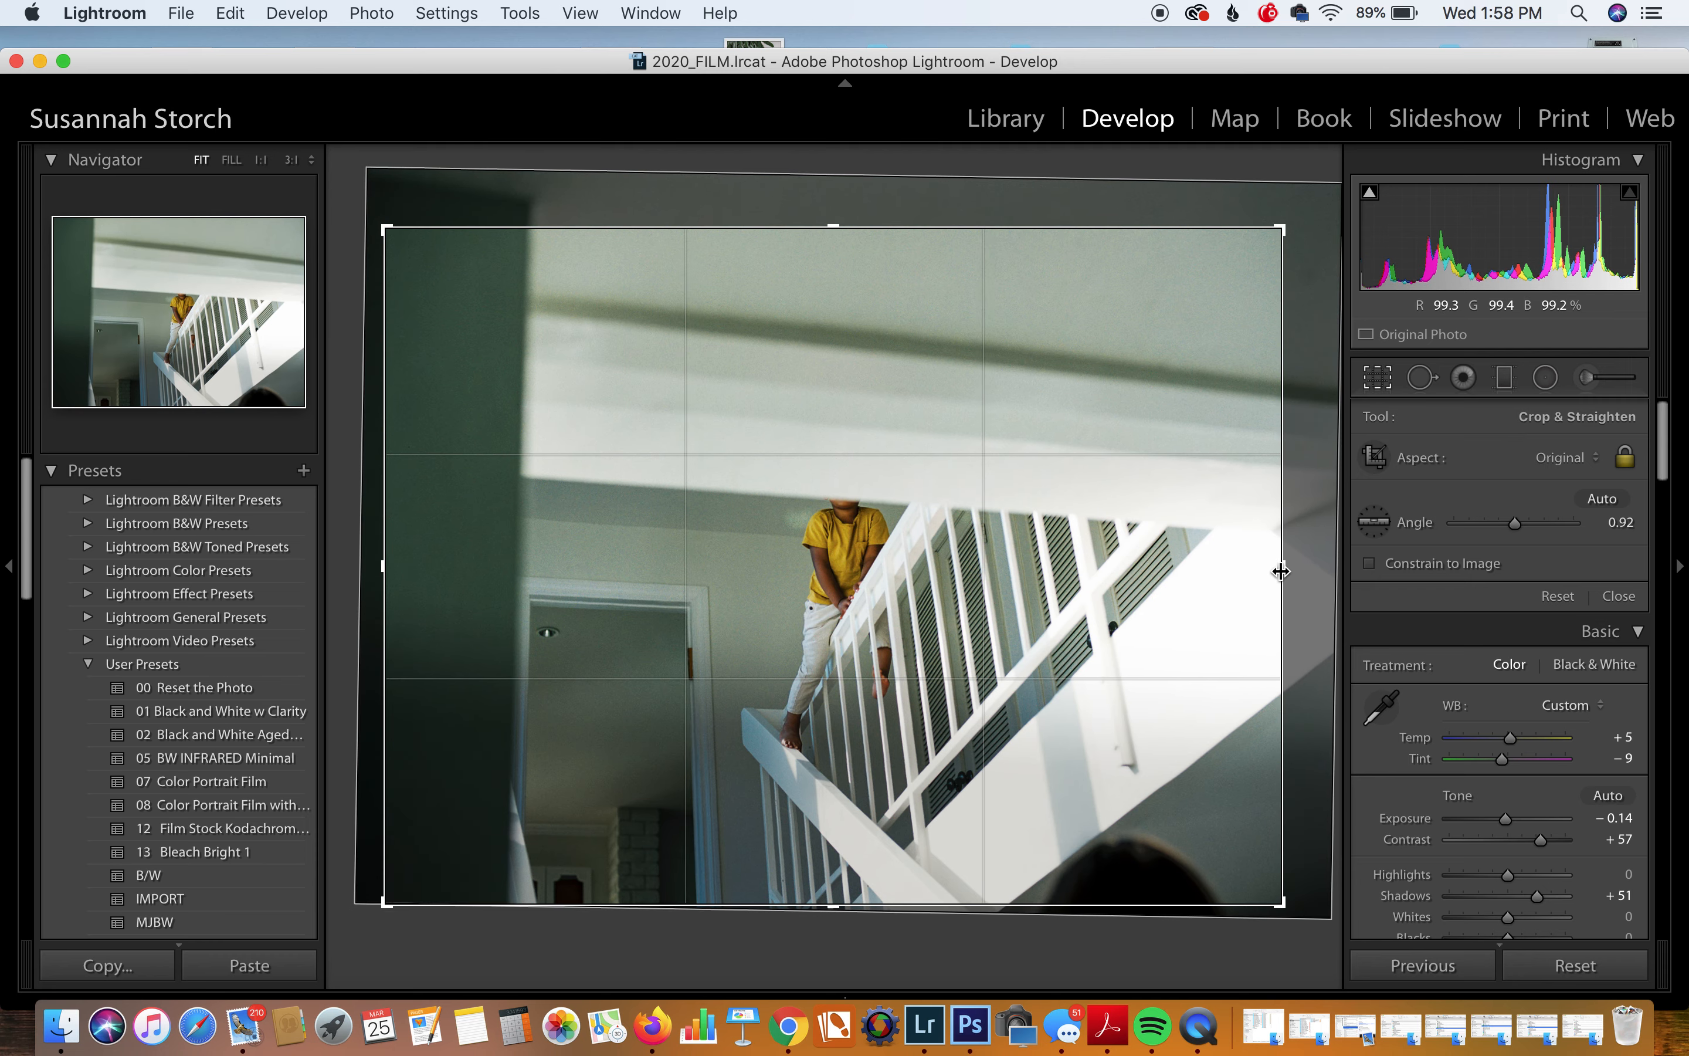
drag(1222, 592, 1212, 587)
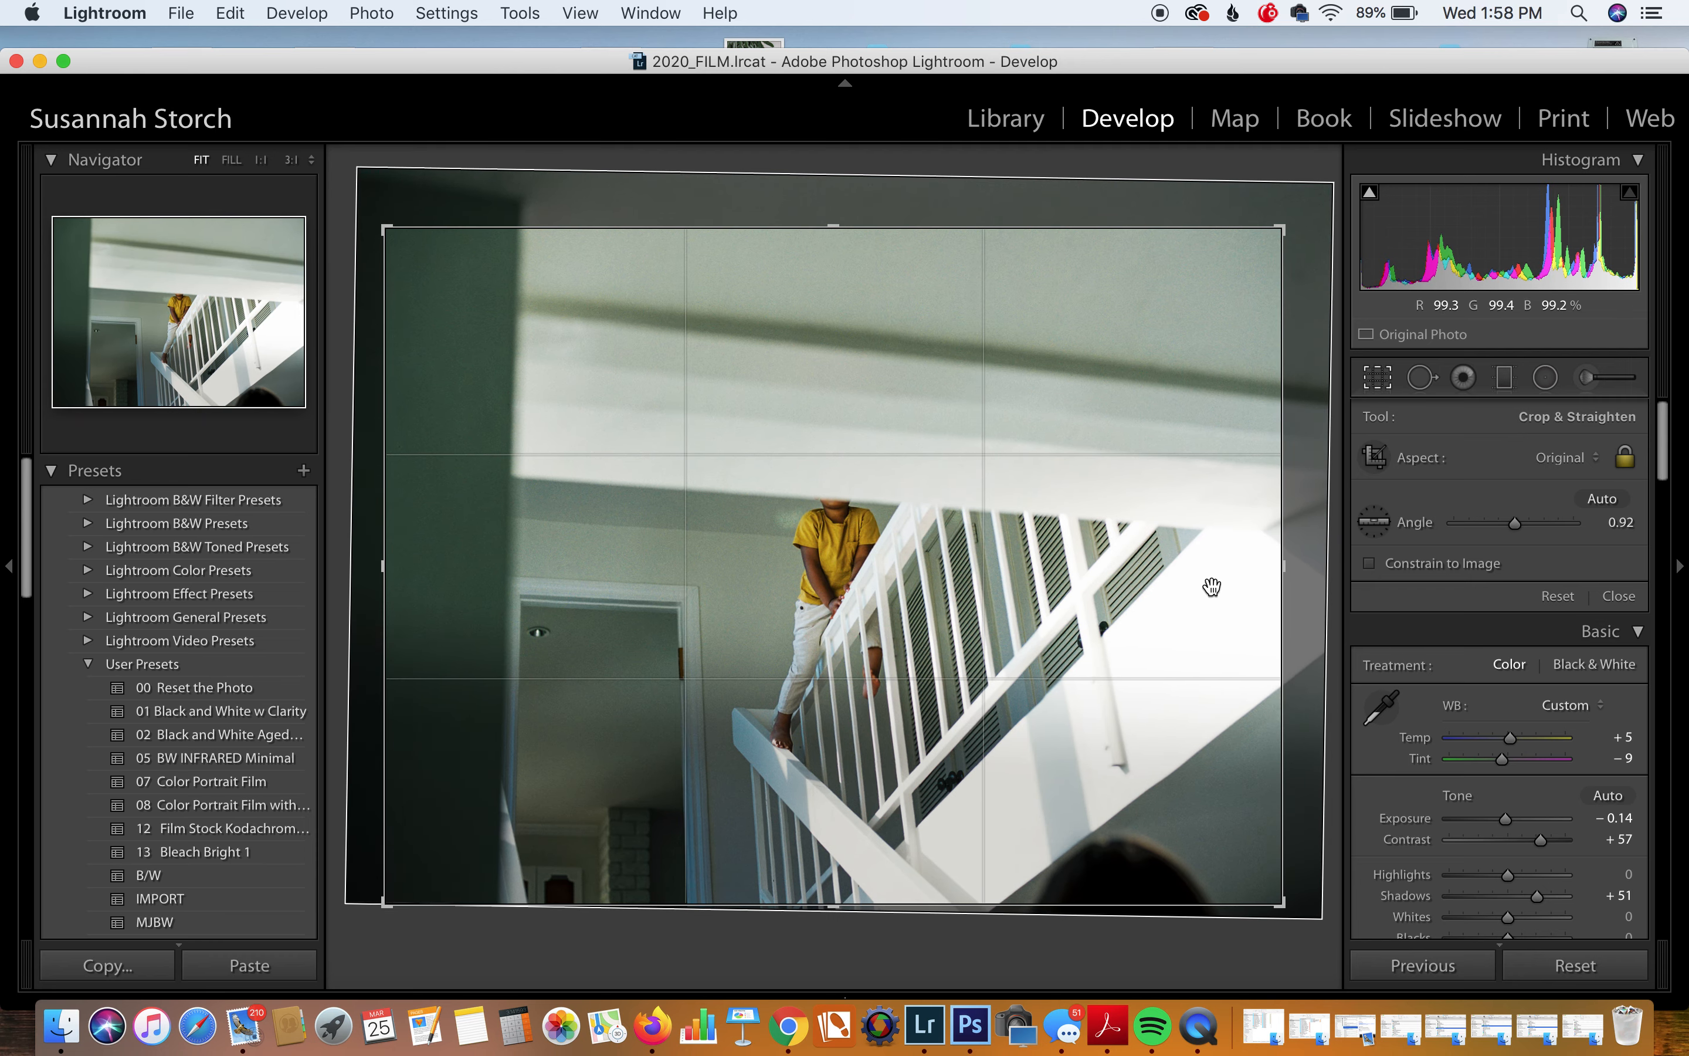
key(Return)
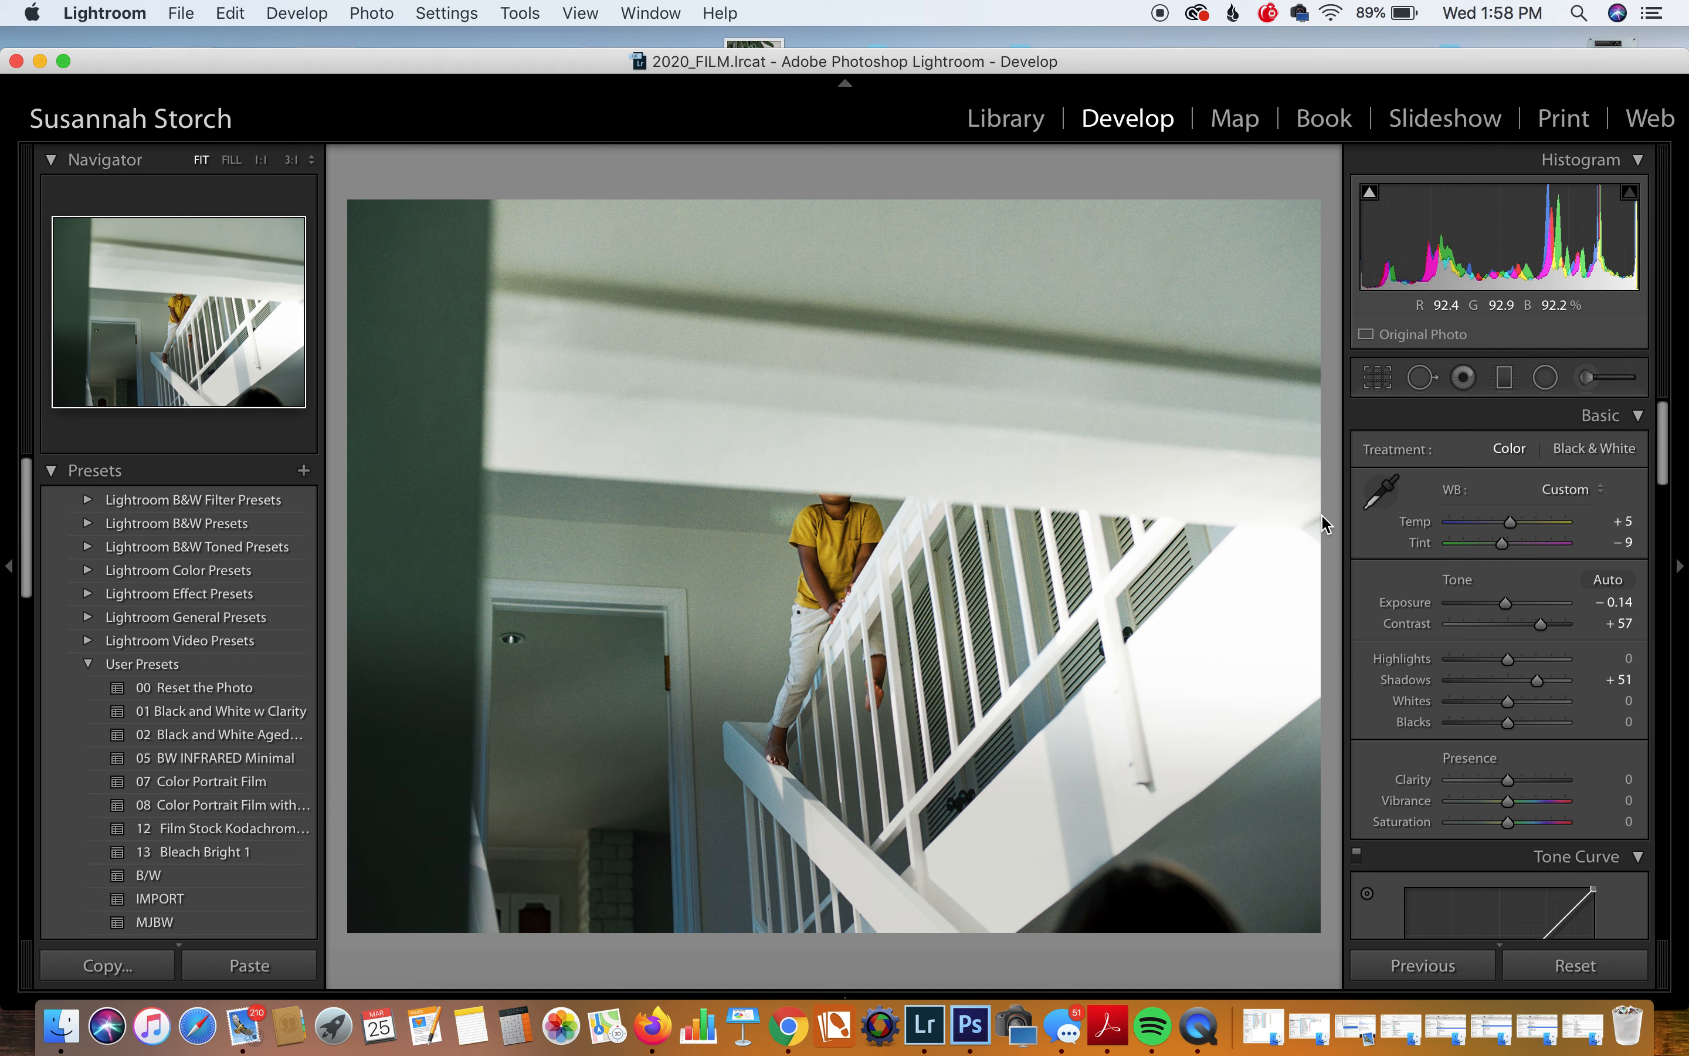
Step: Set the staircase photo's Contrast to +32, Temp +4, Tint -4 and Exposure -0.22
mouse_move(1540, 624)
mouse_down()
mouse_move(1477, 630)
mouse_move(1523, 634)
mouse_up()
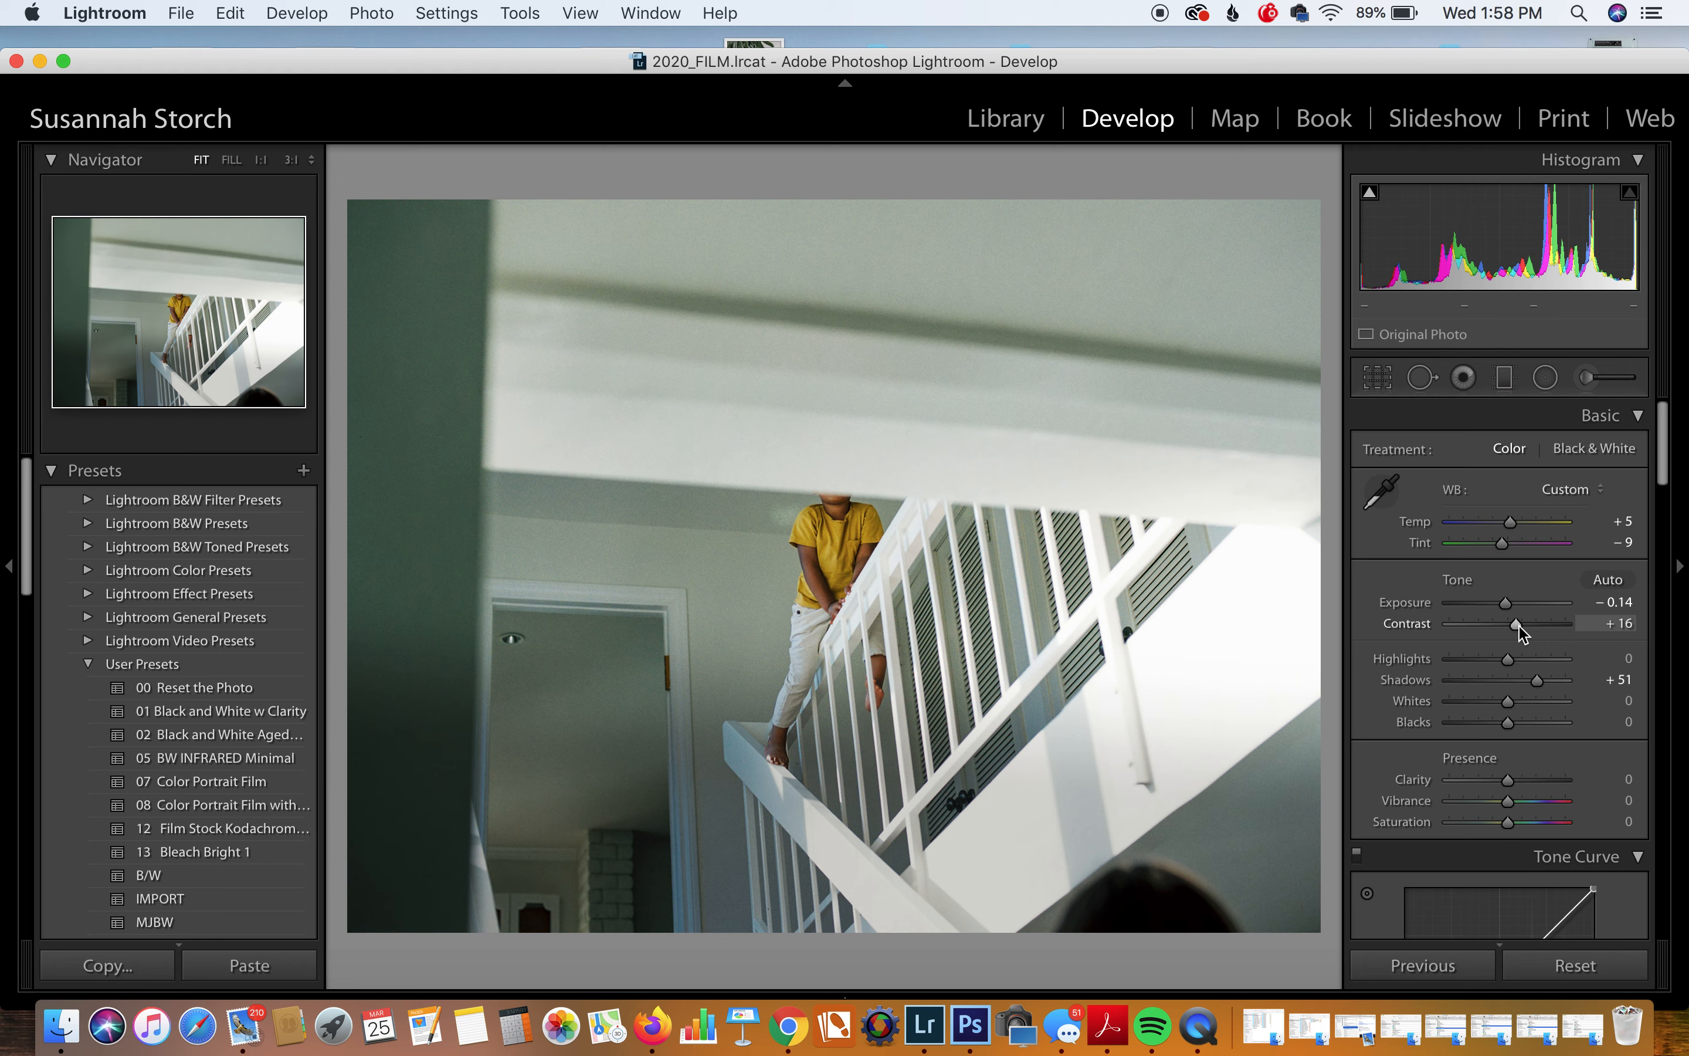
drag(1520, 628, 1528, 633)
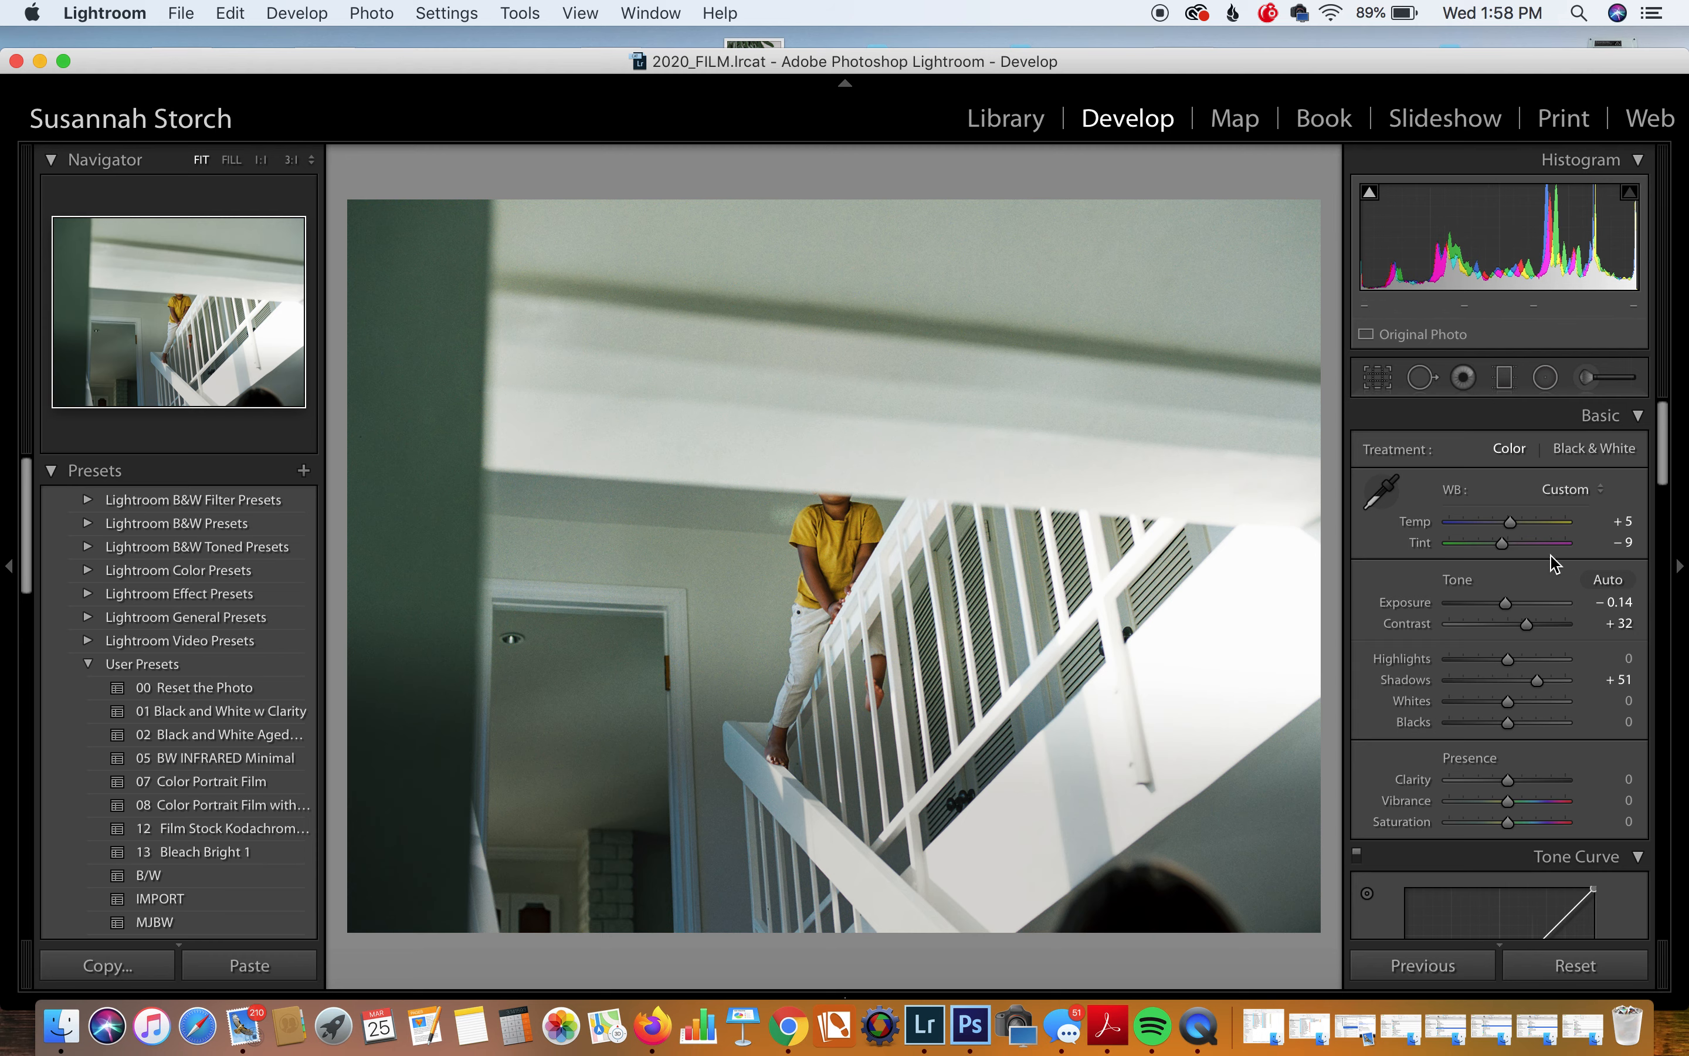
drag(1510, 525, 1510, 528)
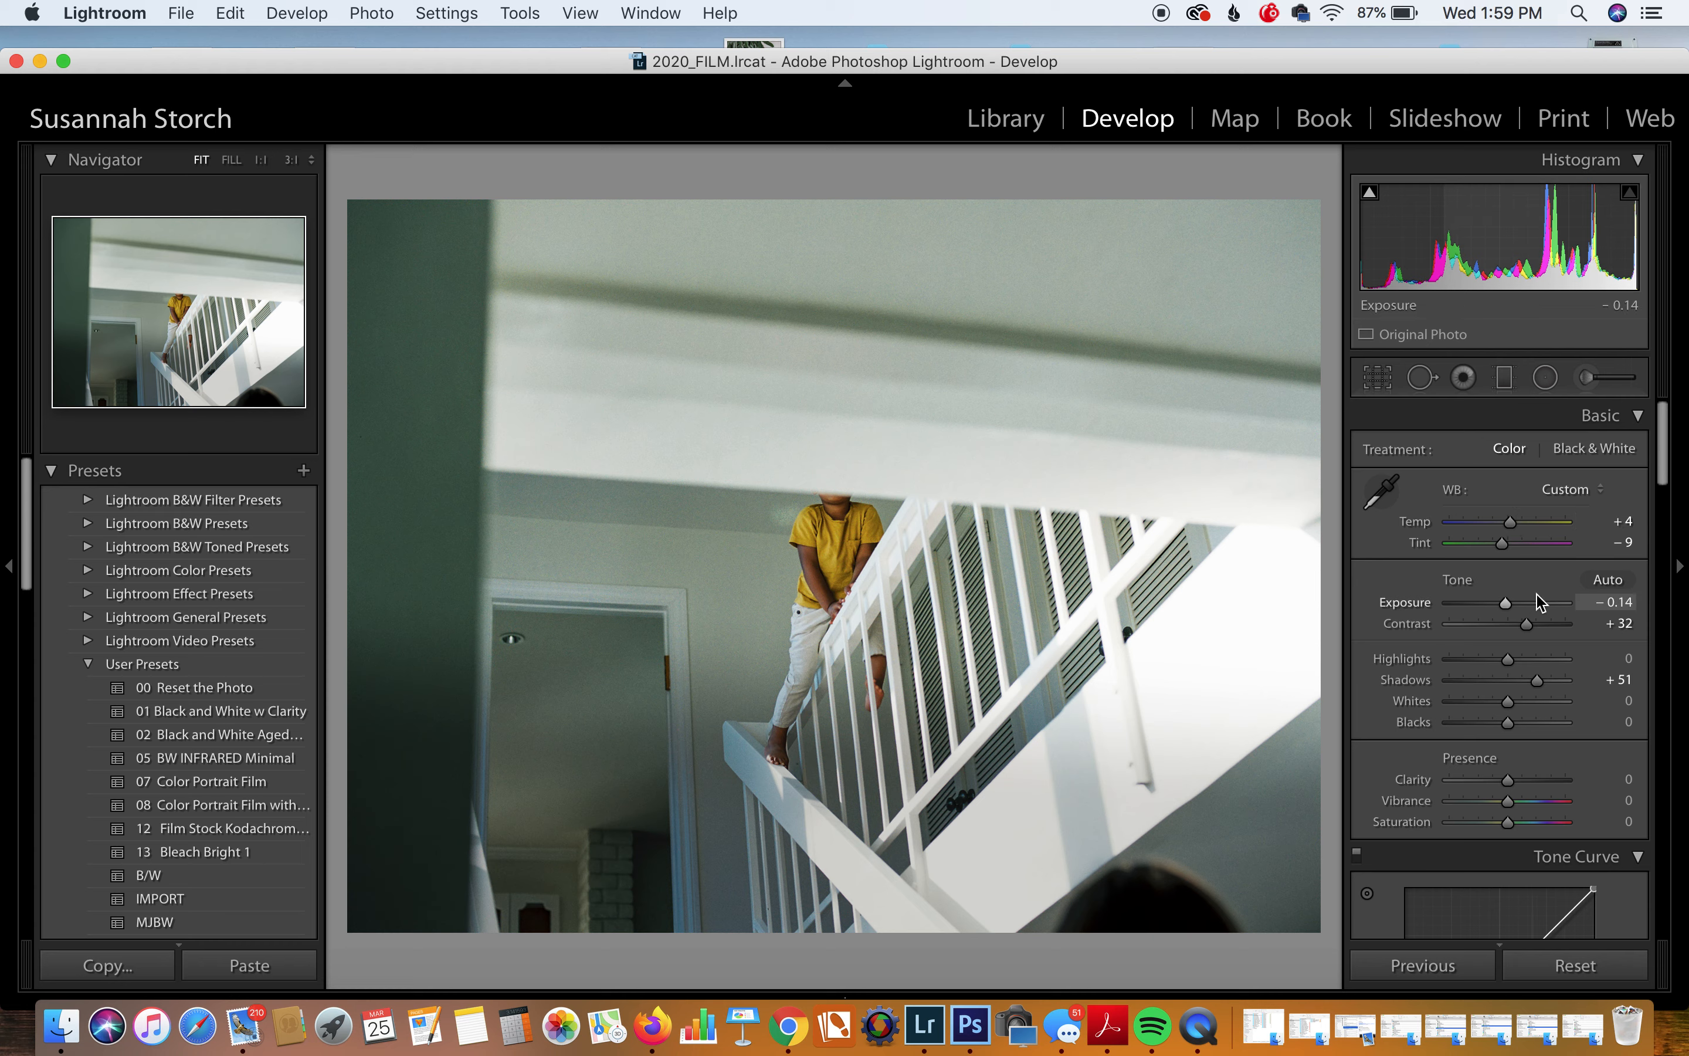
drag(1501, 543, 1505, 551)
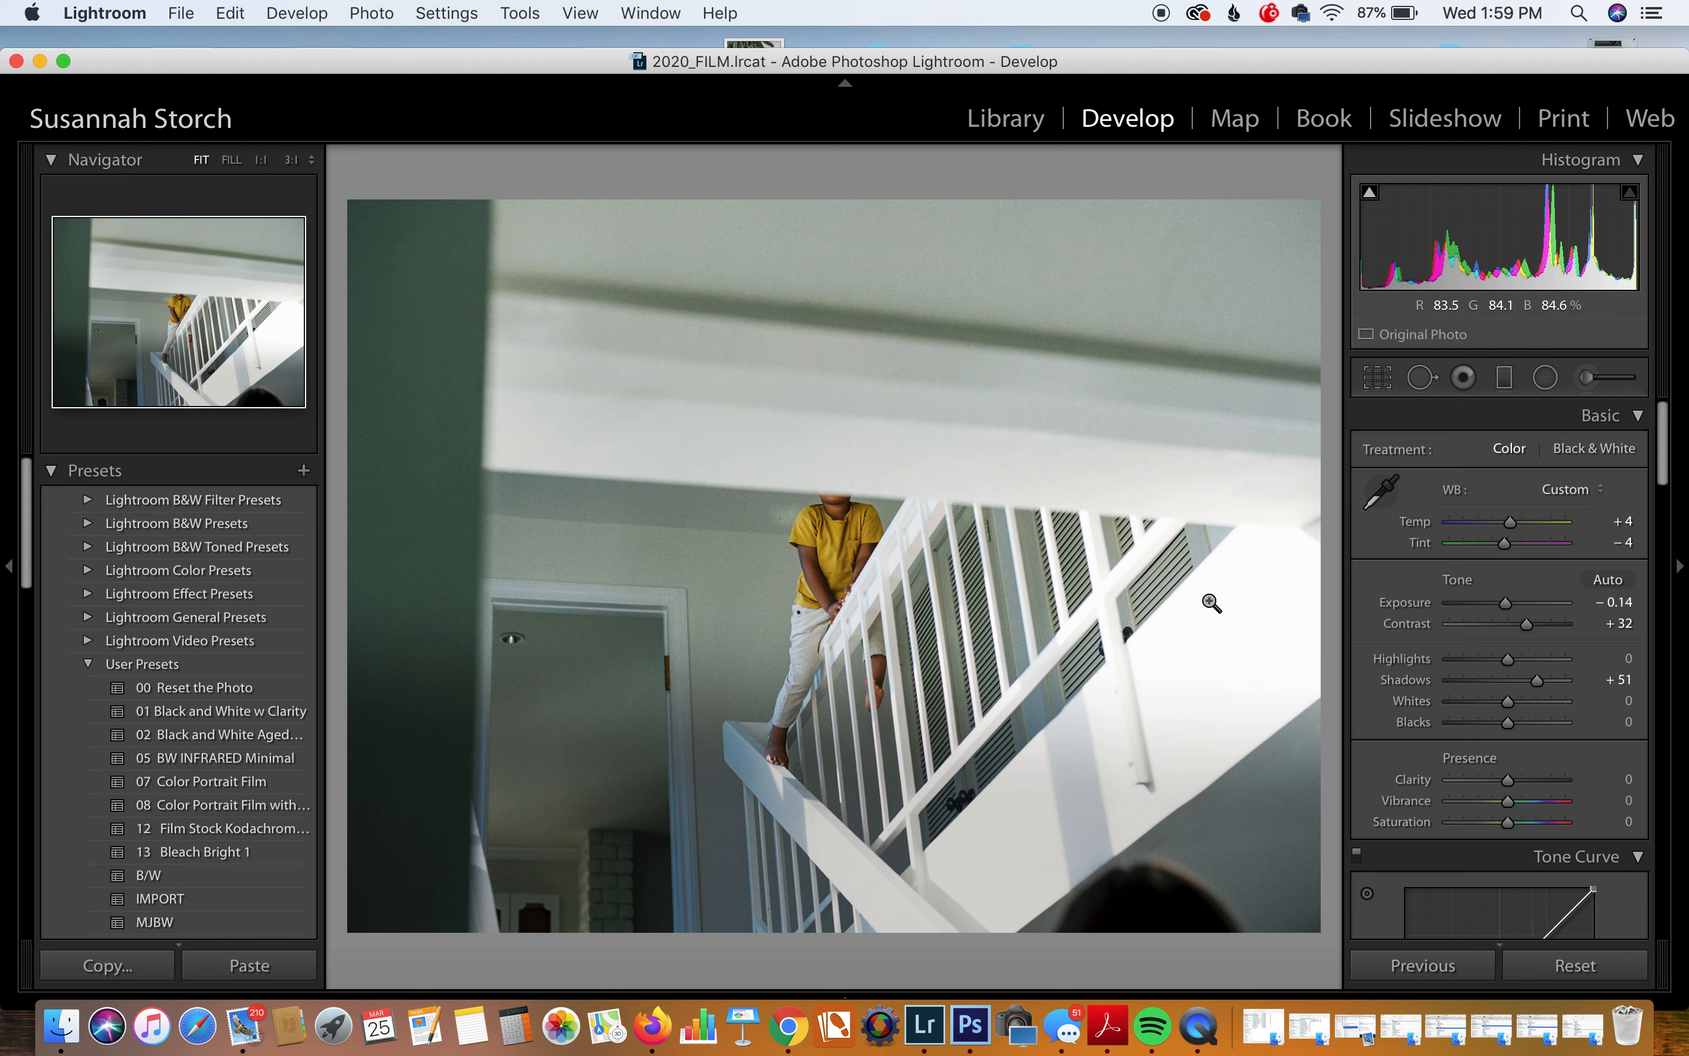
drag(1513, 265, 1502, 266)
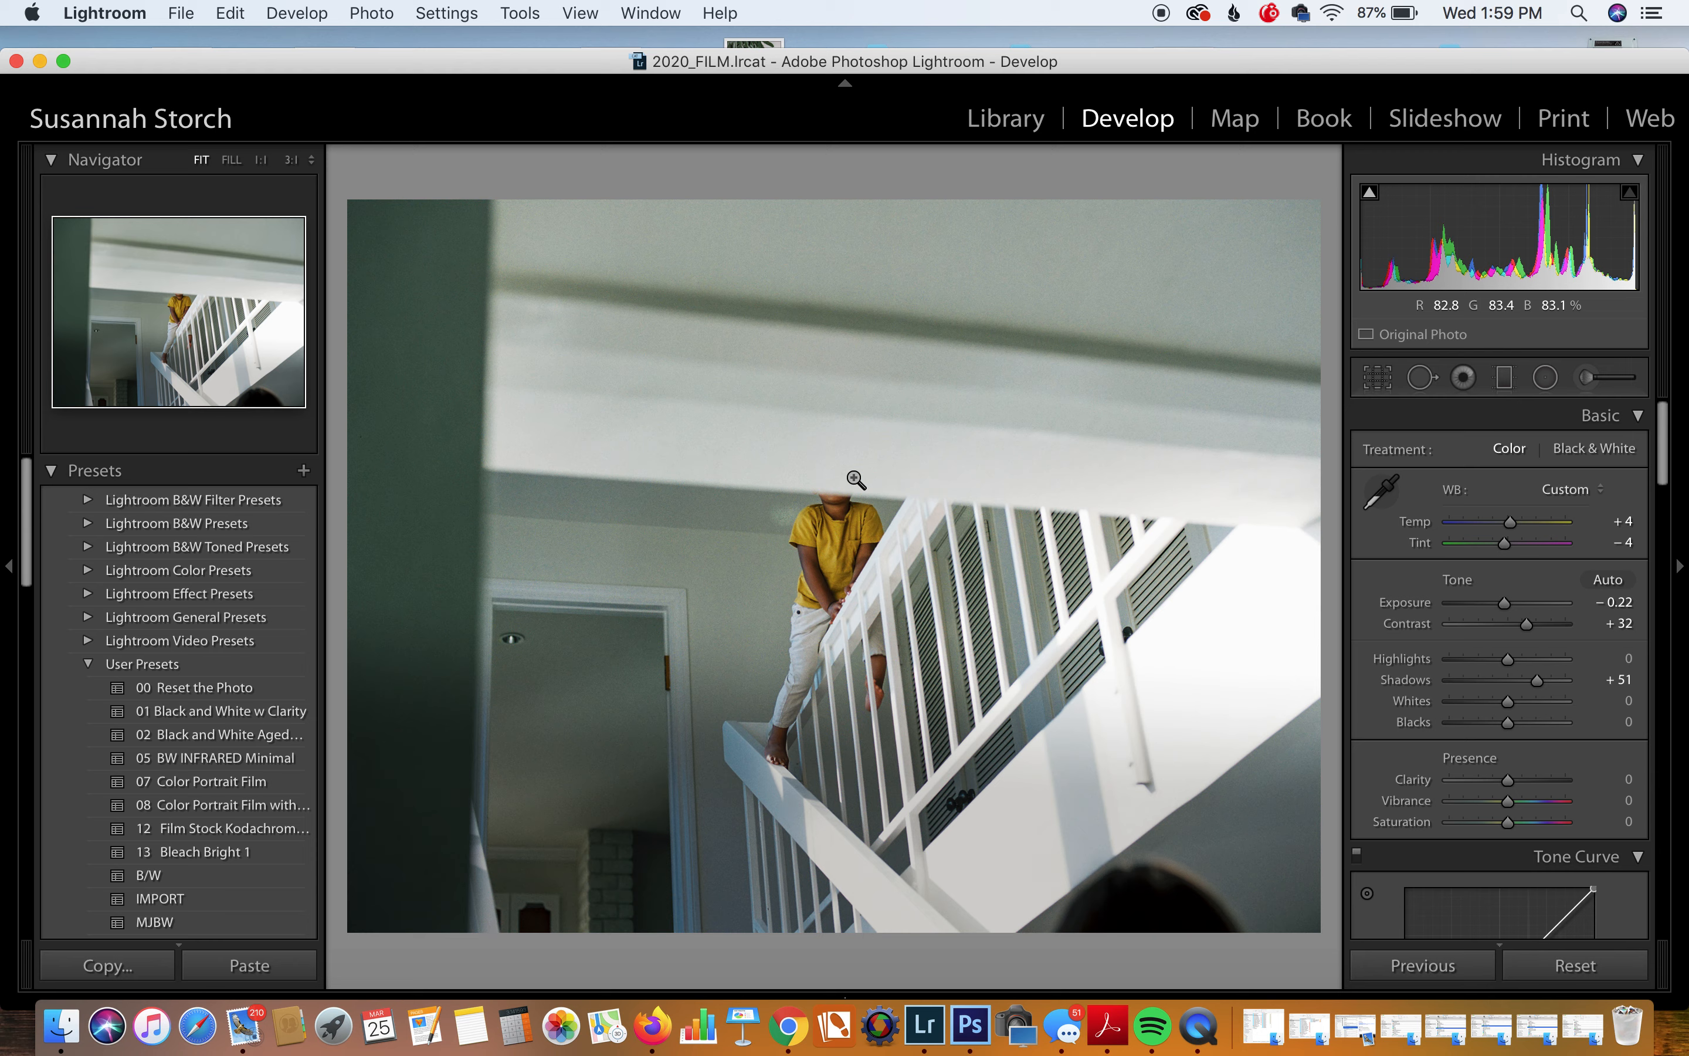
Step: Draw a graduated filter across the photo's right side with the Exposure effect
click(1504, 377)
drag(1311, 545, 1038, 521)
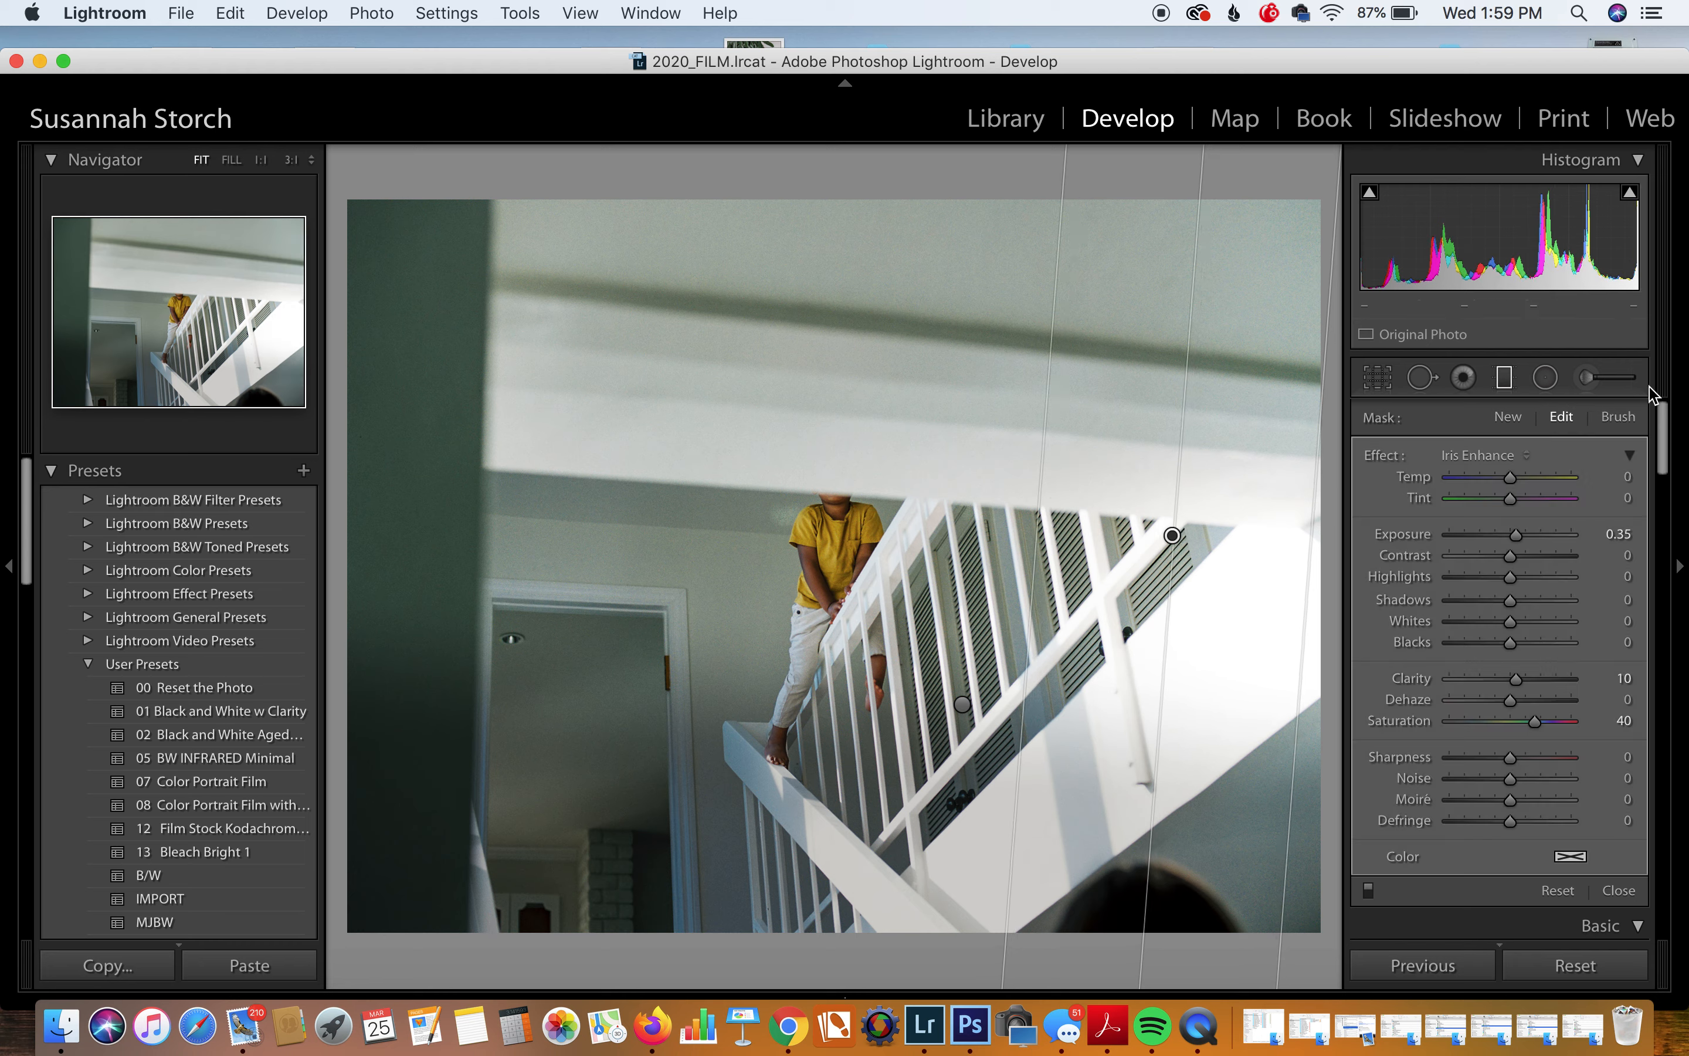
click(1507, 457)
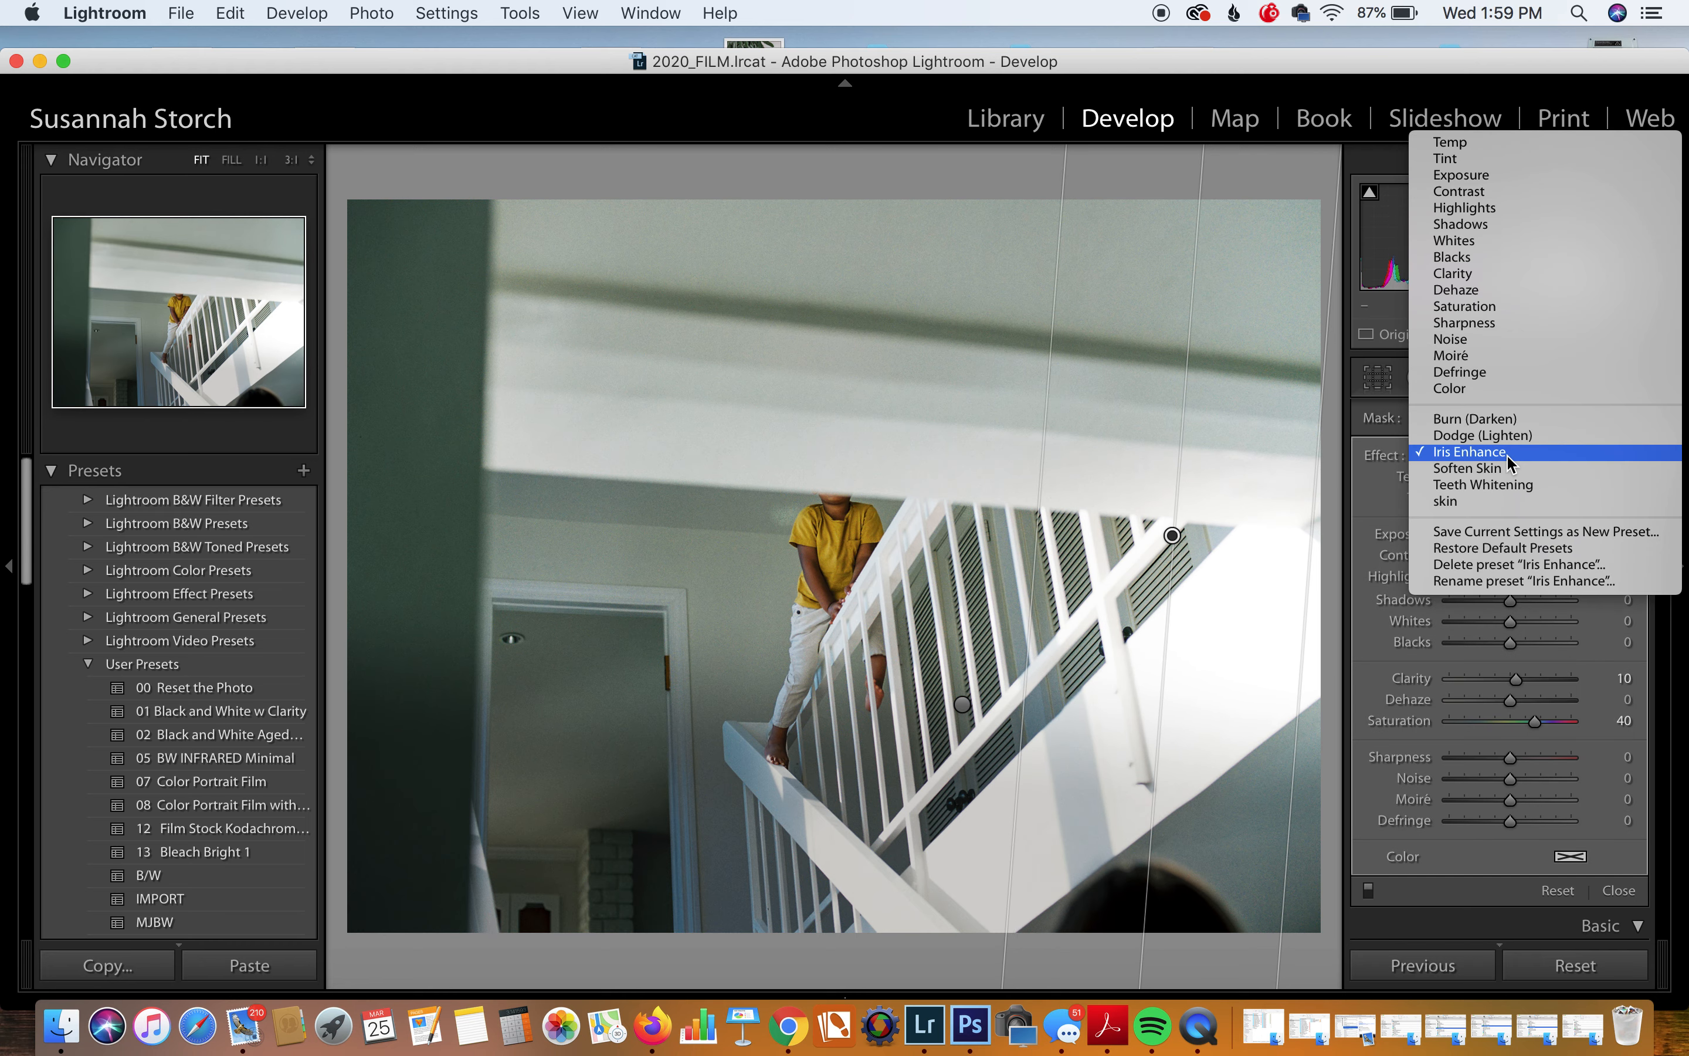
click(1502, 179)
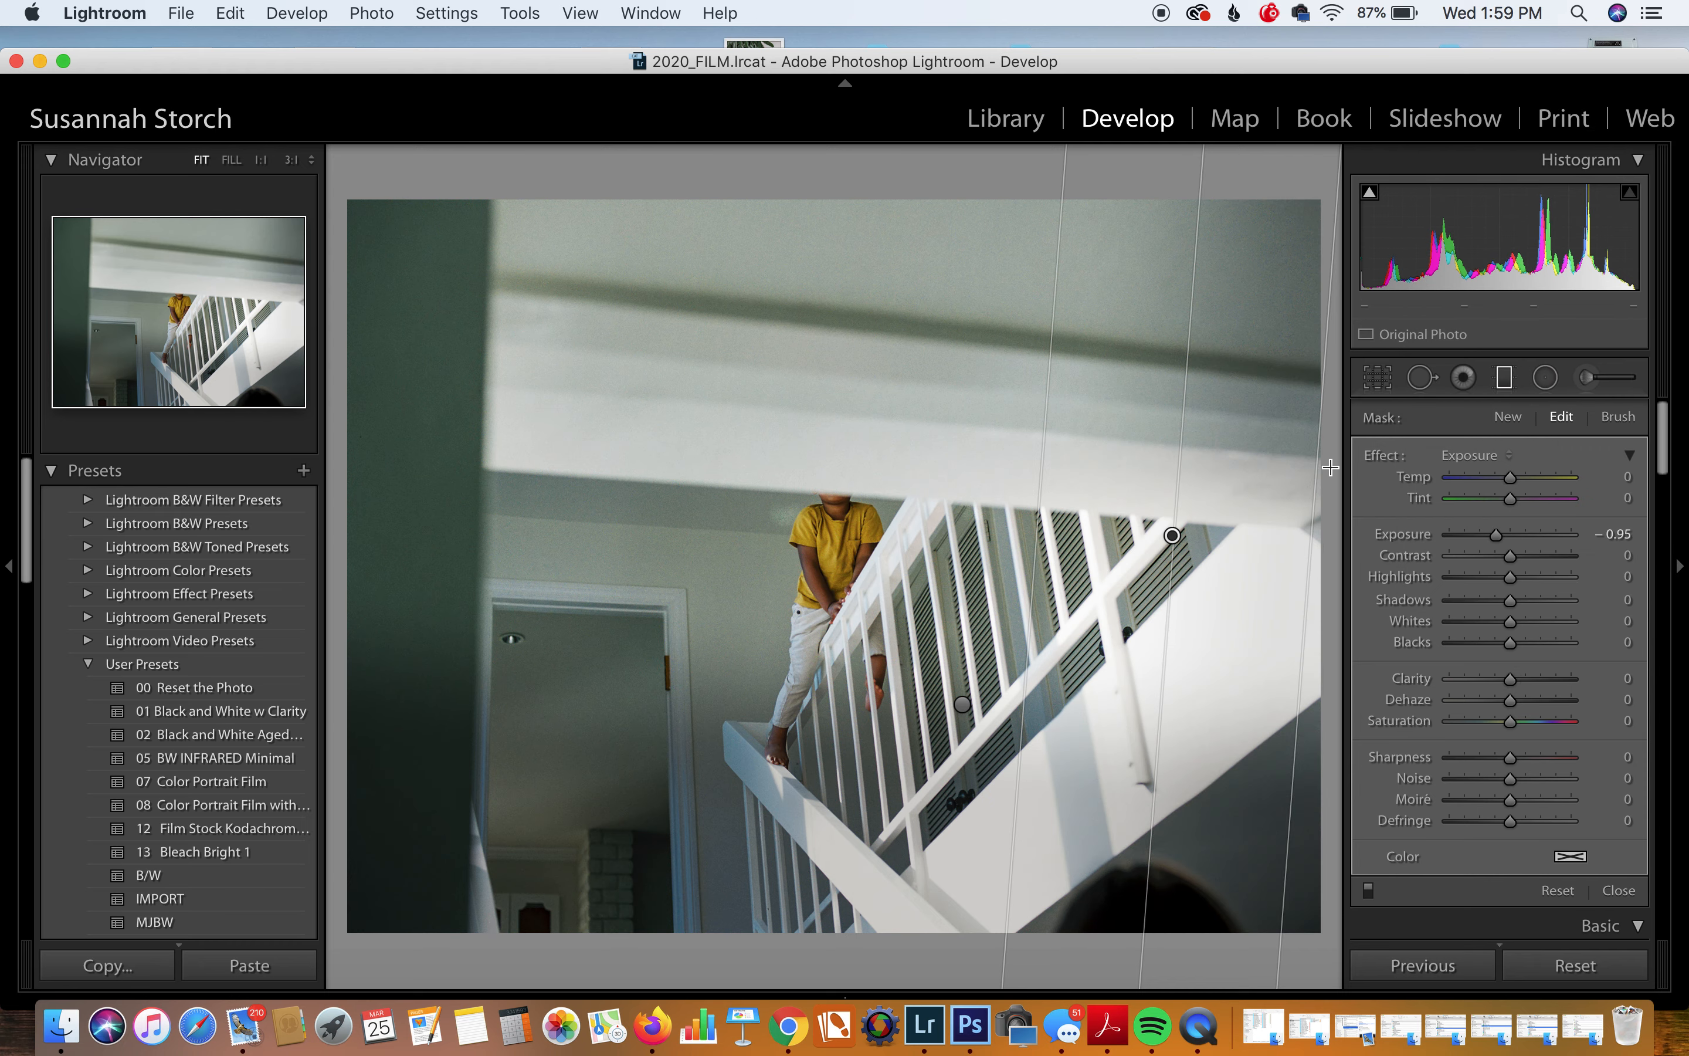
Step: Shift and tilt the filter into a diagonal band and darken it to -0.96 exposure
drag(1151, 549, 1083, 551)
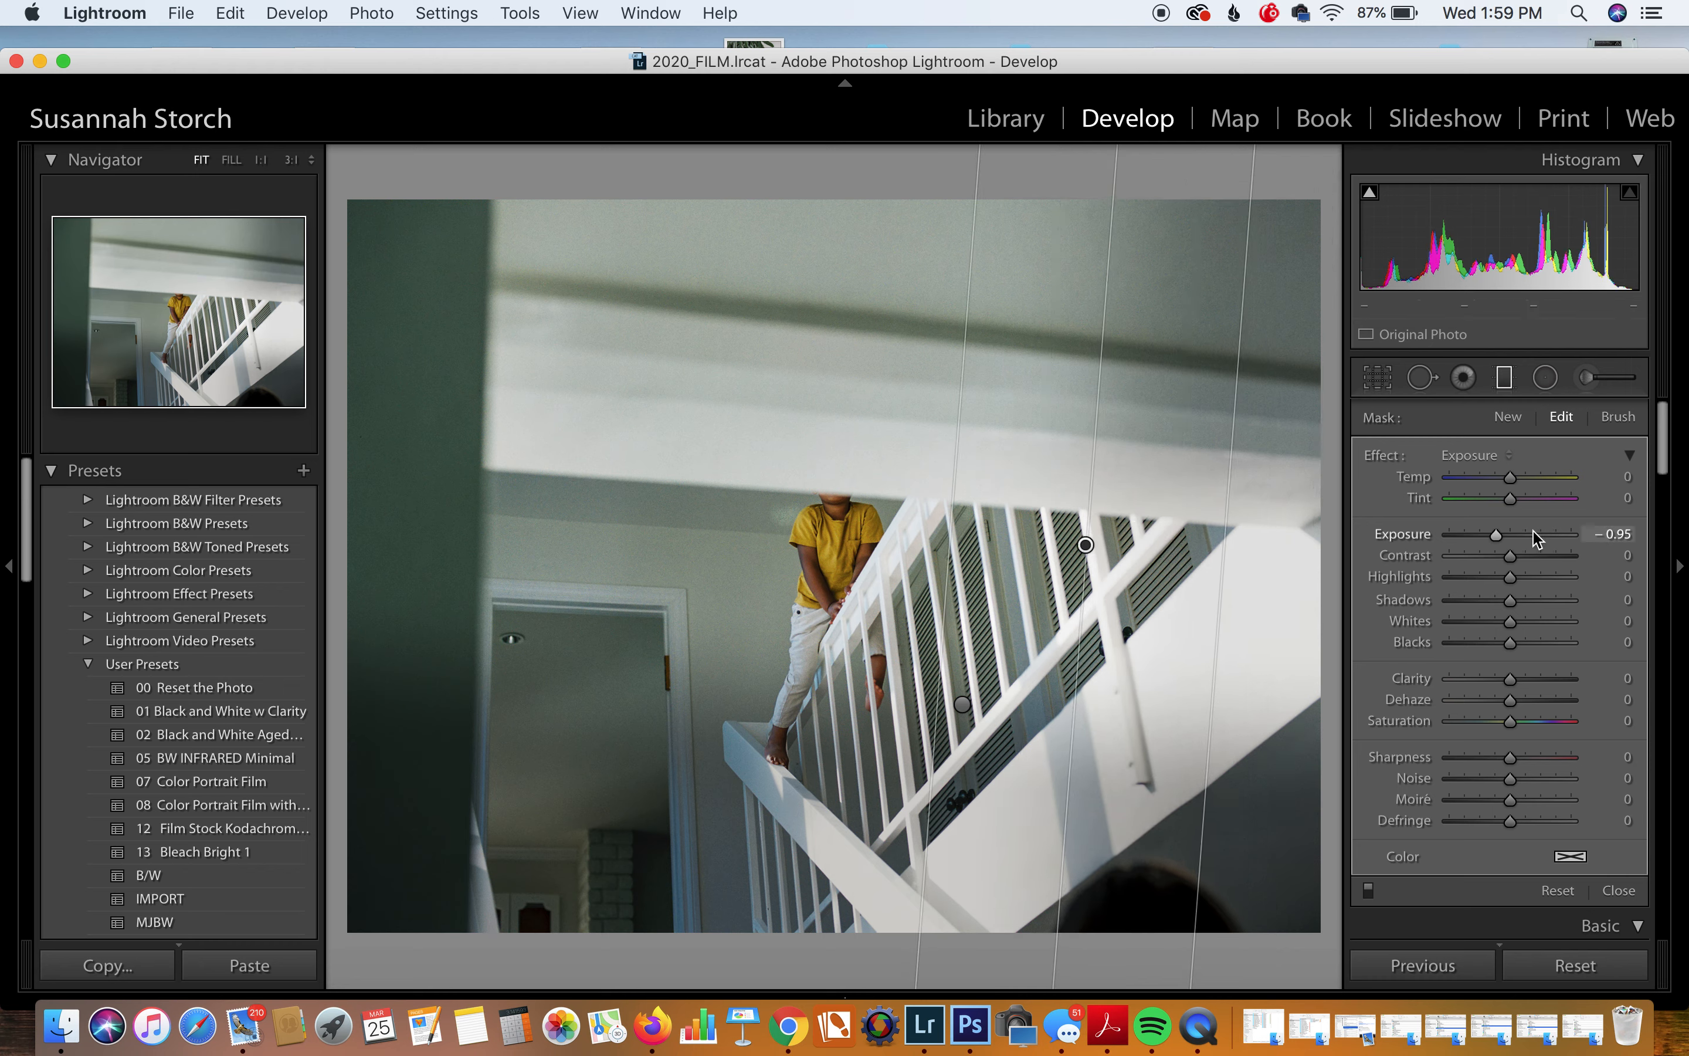
drag(1494, 535, 1489, 536)
drag(1096, 459, 1119, 469)
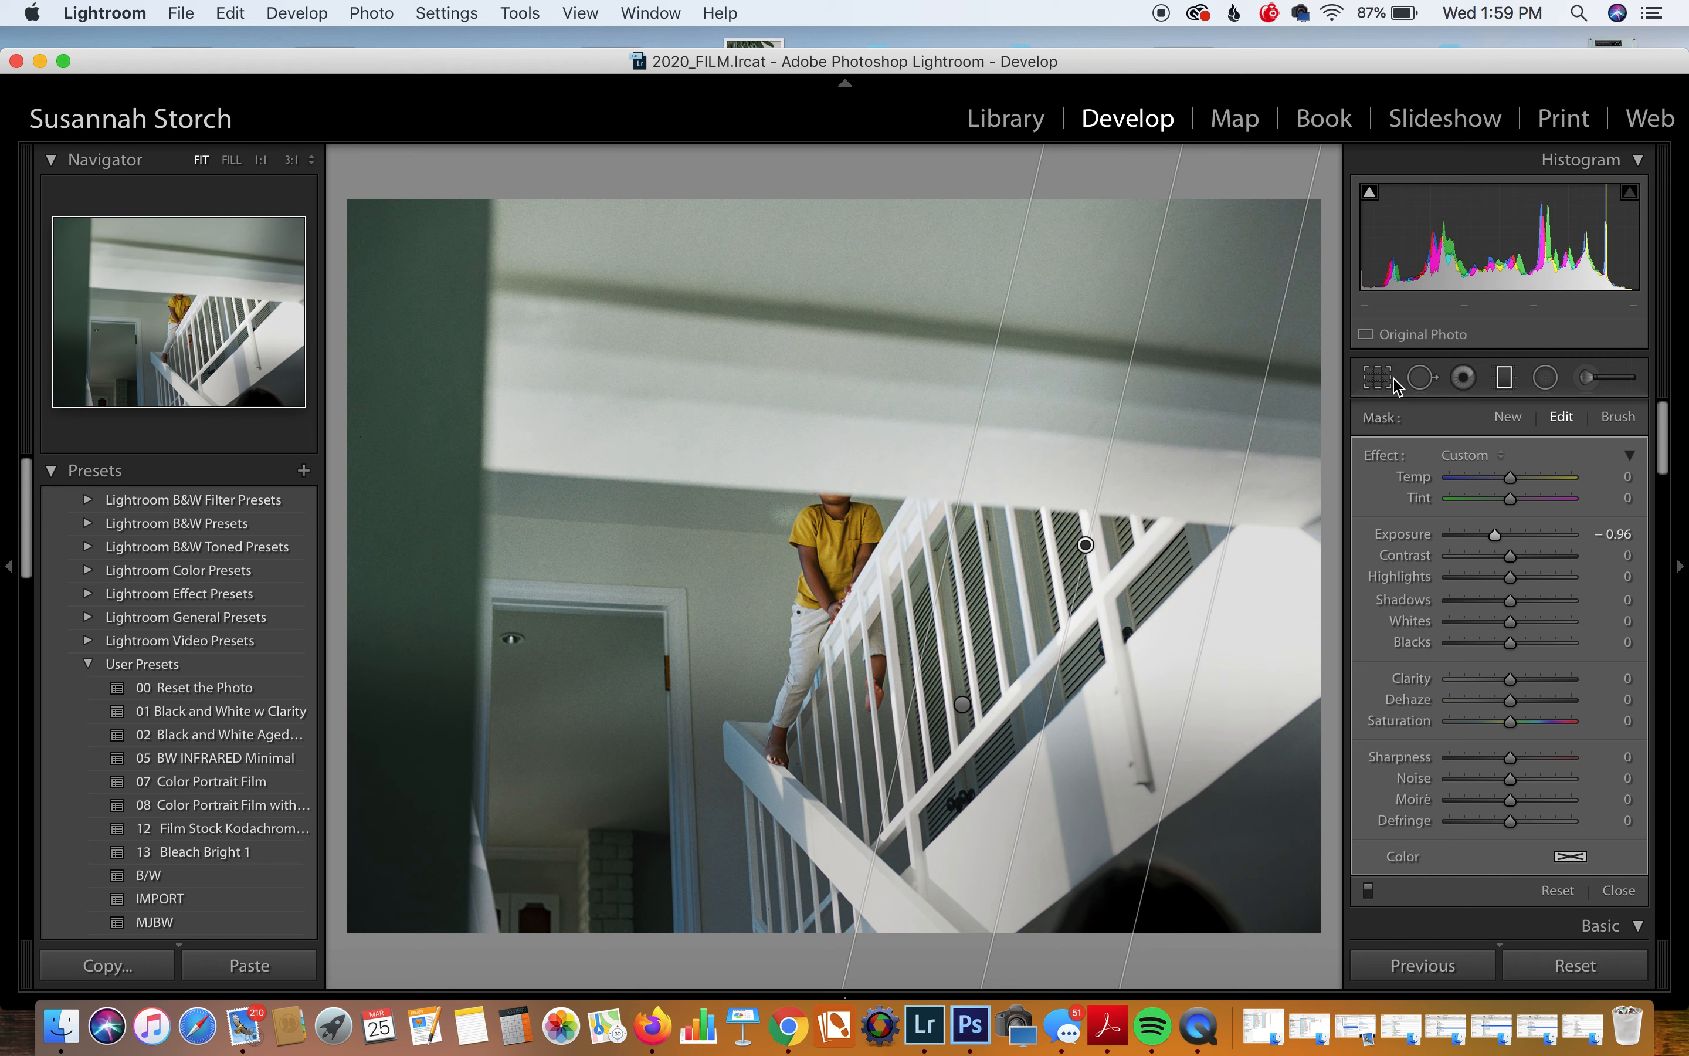
drag(1131, 444, 1155, 459)
drag(988, 463, 969, 463)
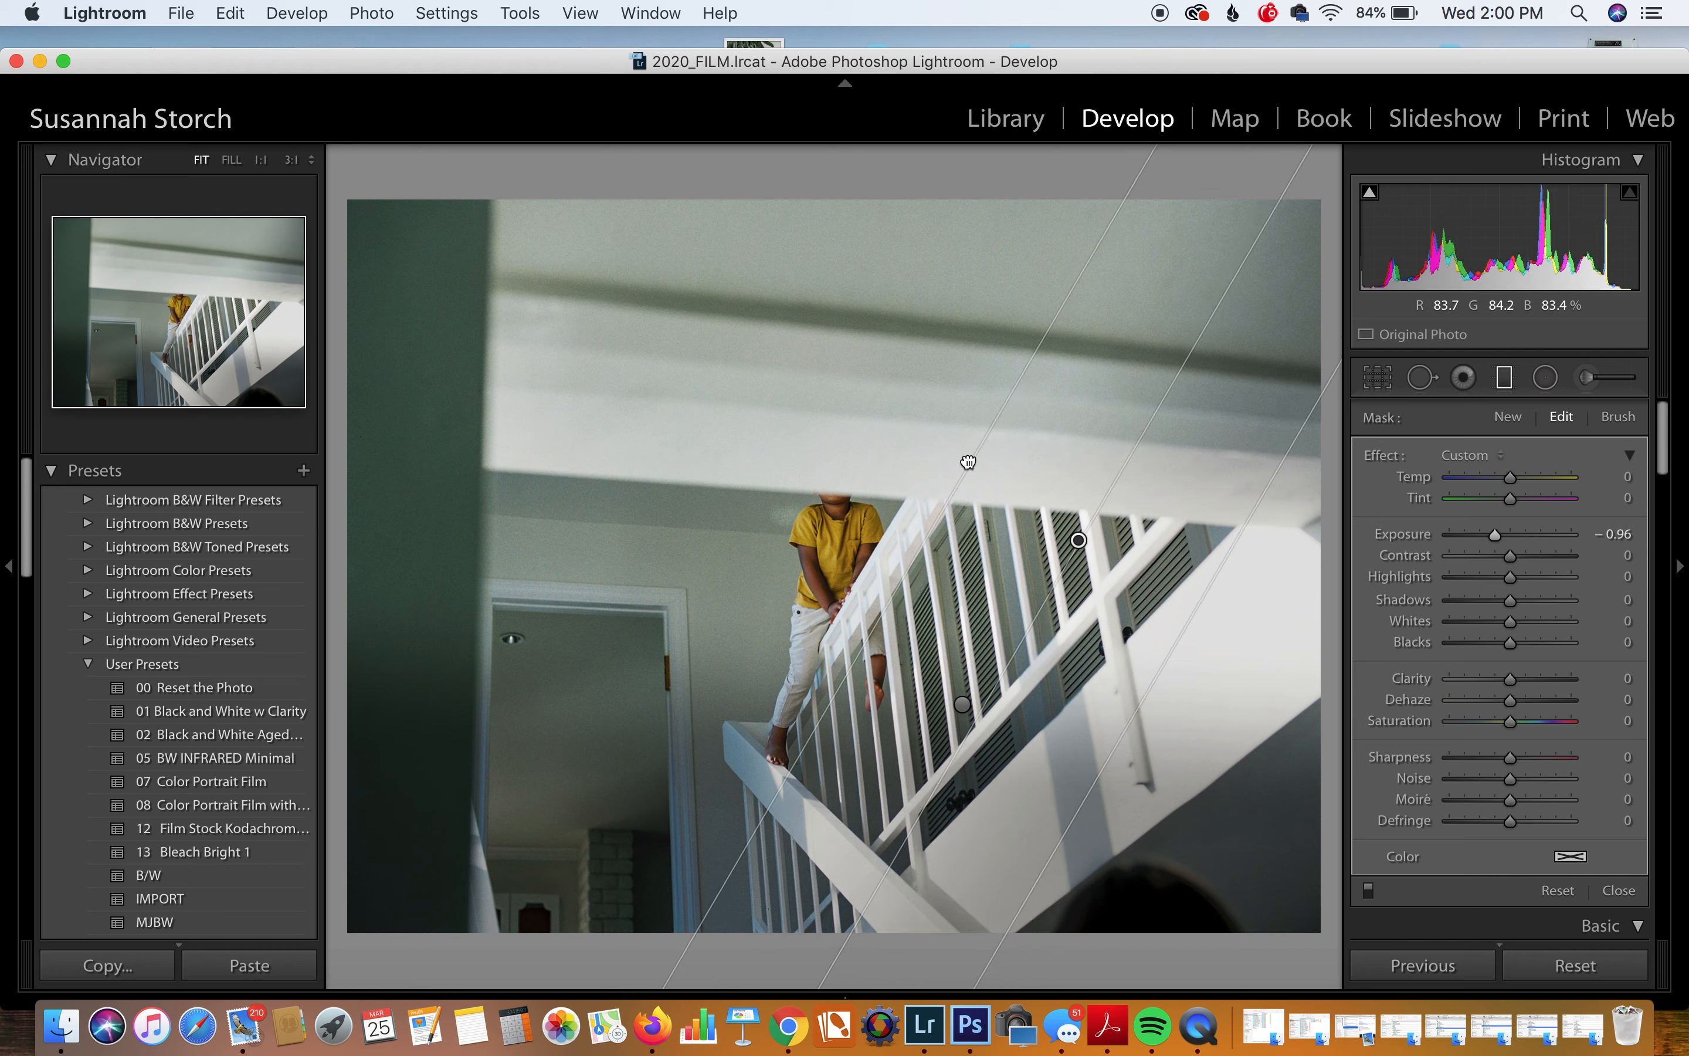
click(1621, 890)
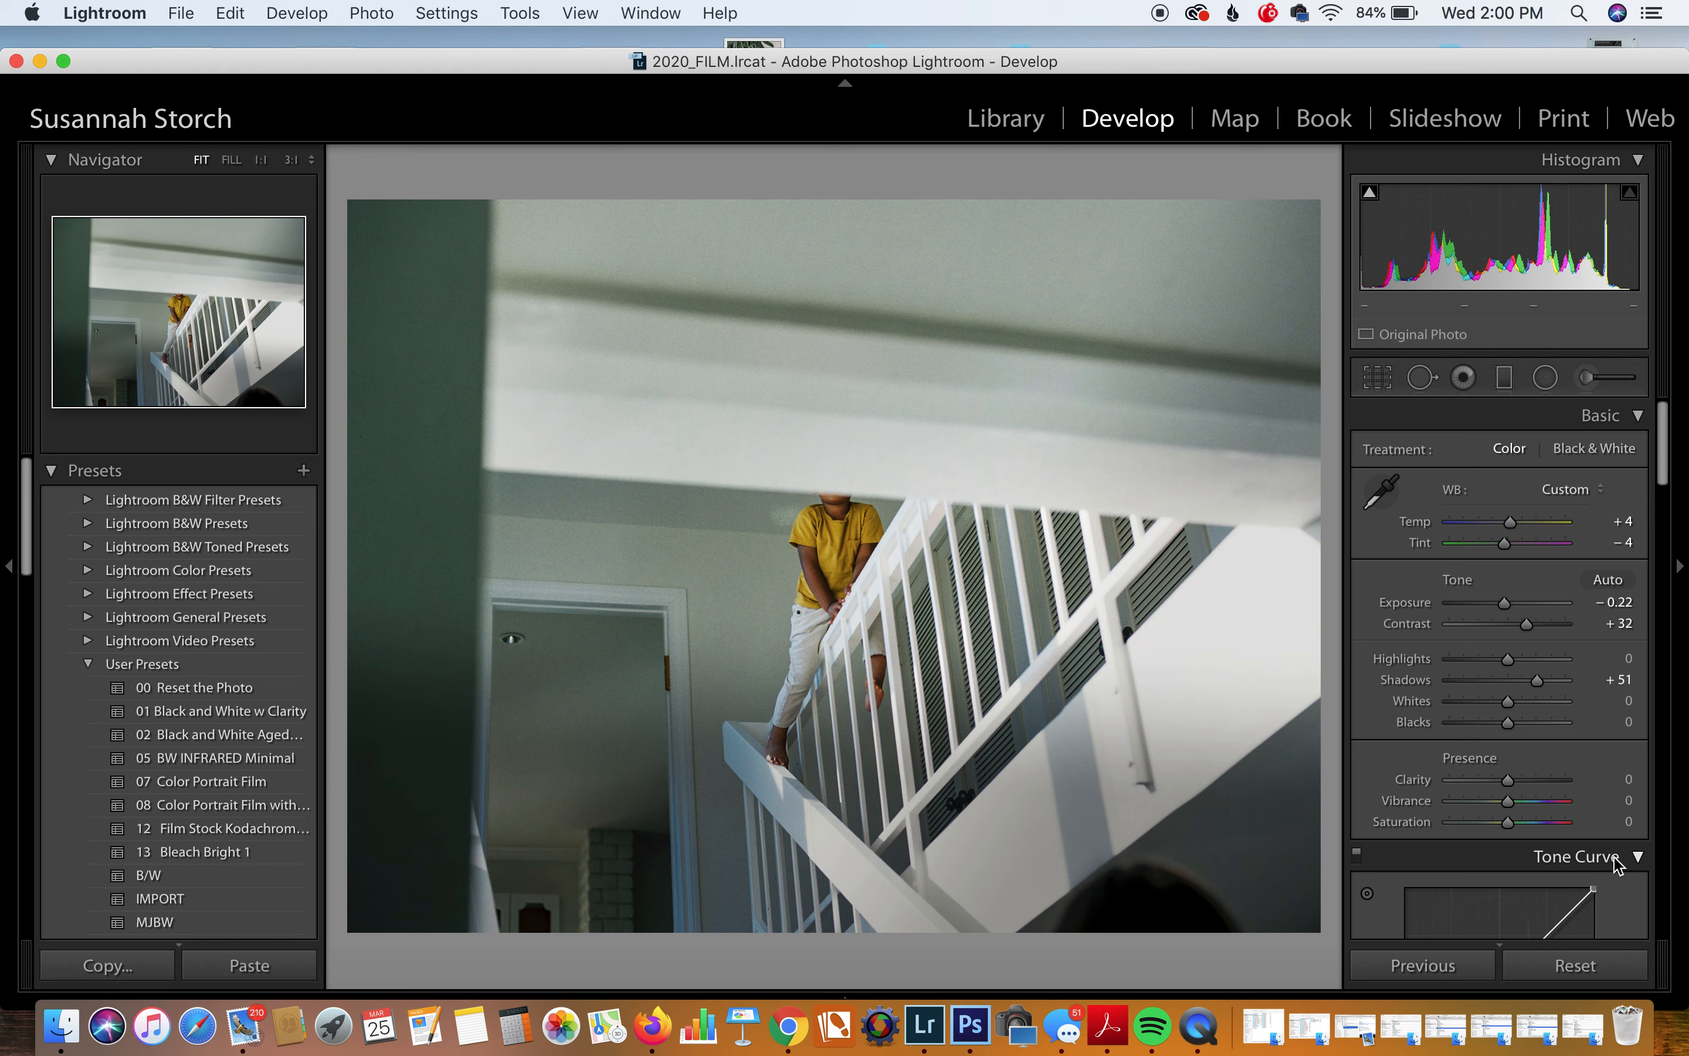
Step: Copy the staircase photo's develop settings, paste them onto the family photo, then undo the paste
key(Right)
key(Left)
key(super+z)
key(super+shift+c)
key(Return)
key(Right)
key(super+v)
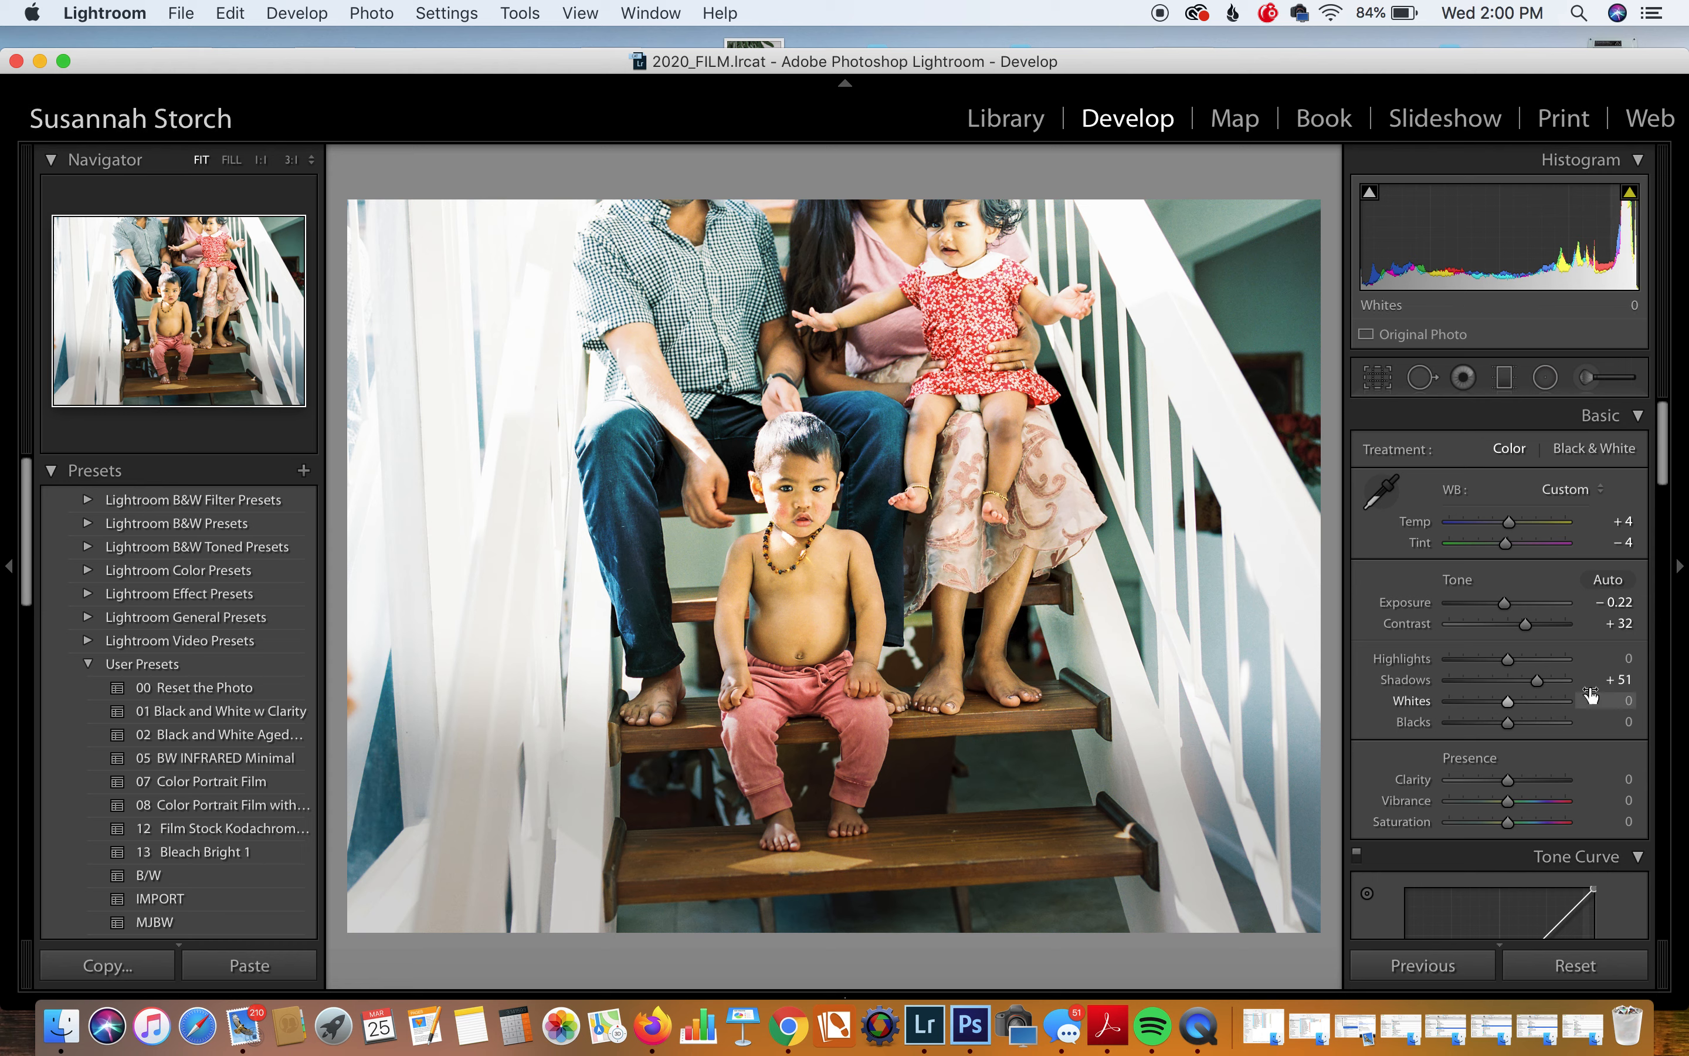
key(super+z)
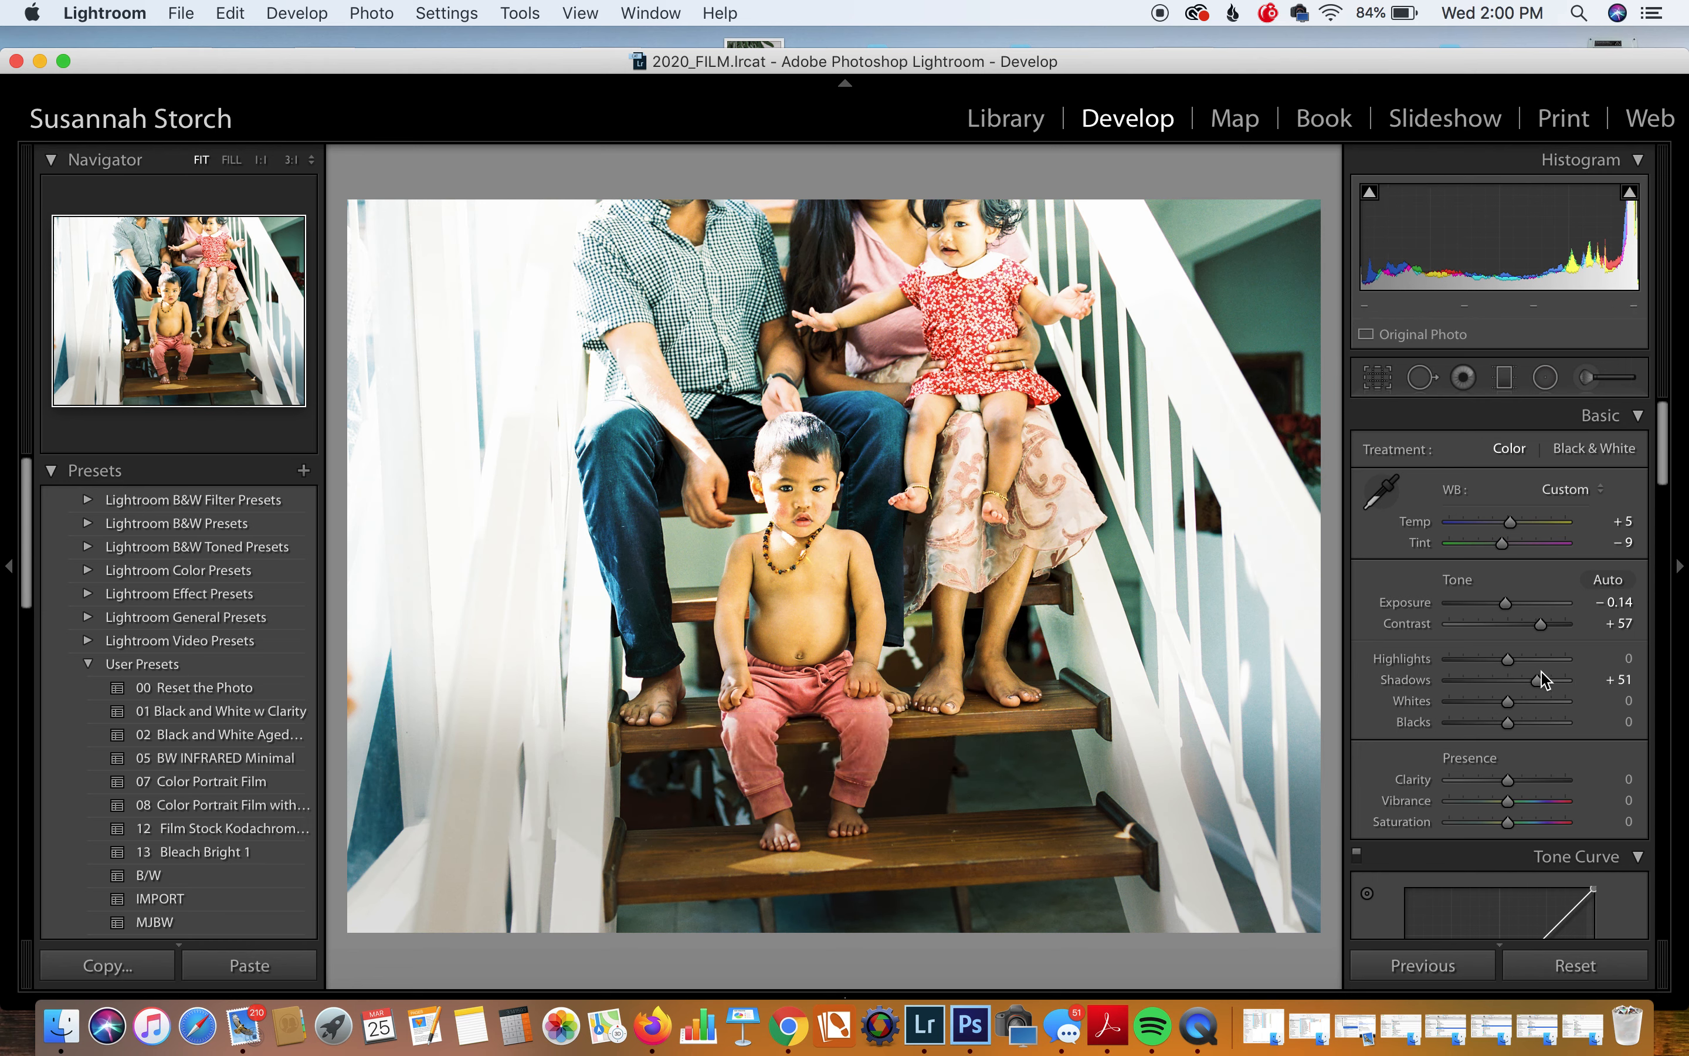
Step: Set the family photo's Contrast to +36, Shadows to +6 and Exposure to -0.20
drag(1541, 628, 1509, 686)
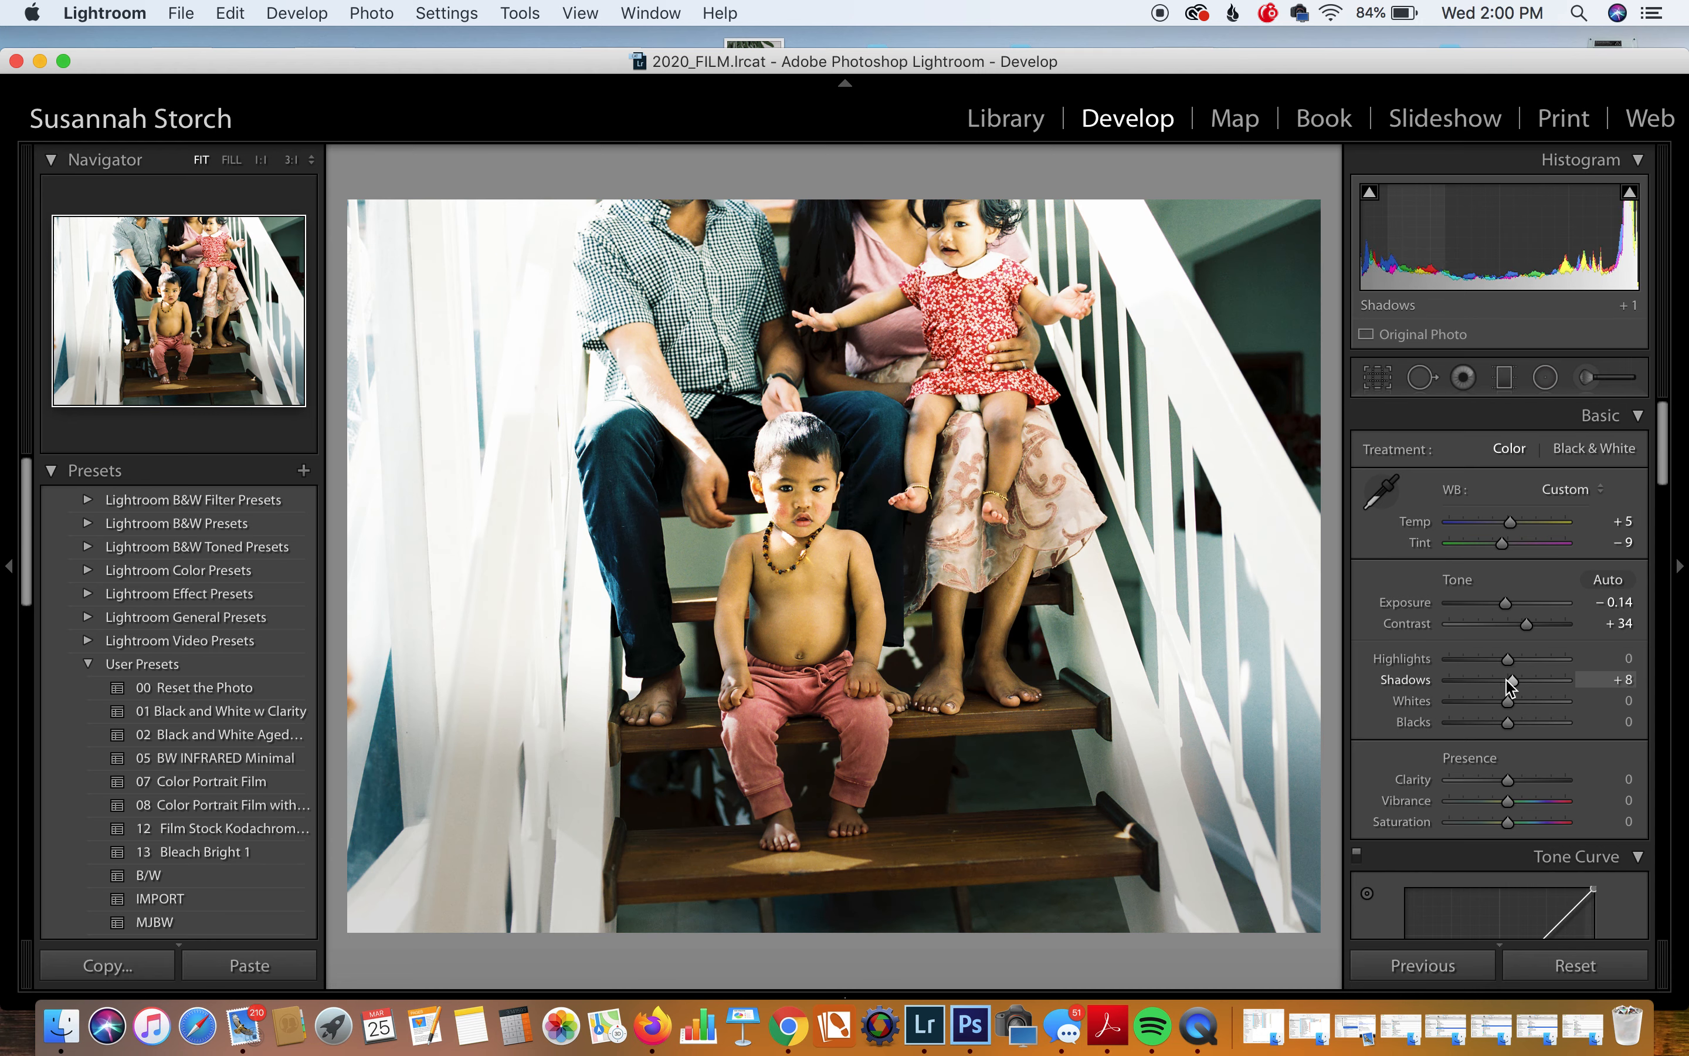
drag(1510, 685, 1528, 634)
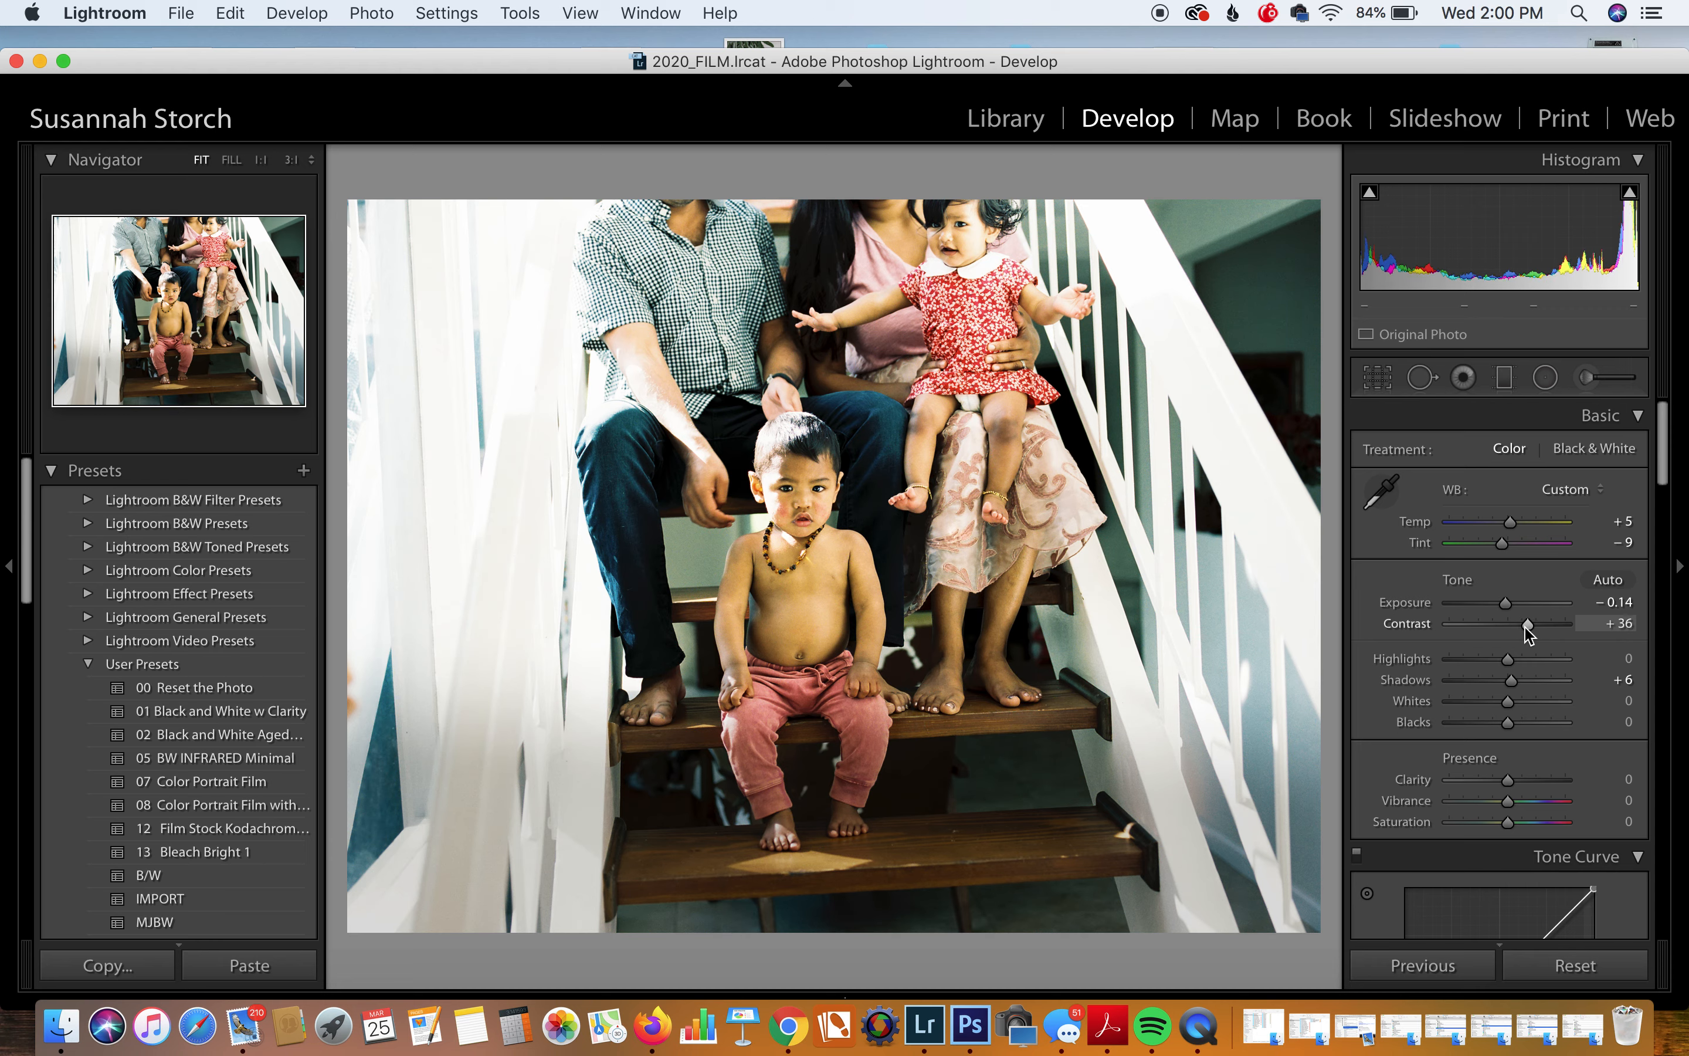
mouse_move(1523, 239)
mouse_down()
mouse_move(1494, 238)
mouse_move(1521, 239)
mouse_up()
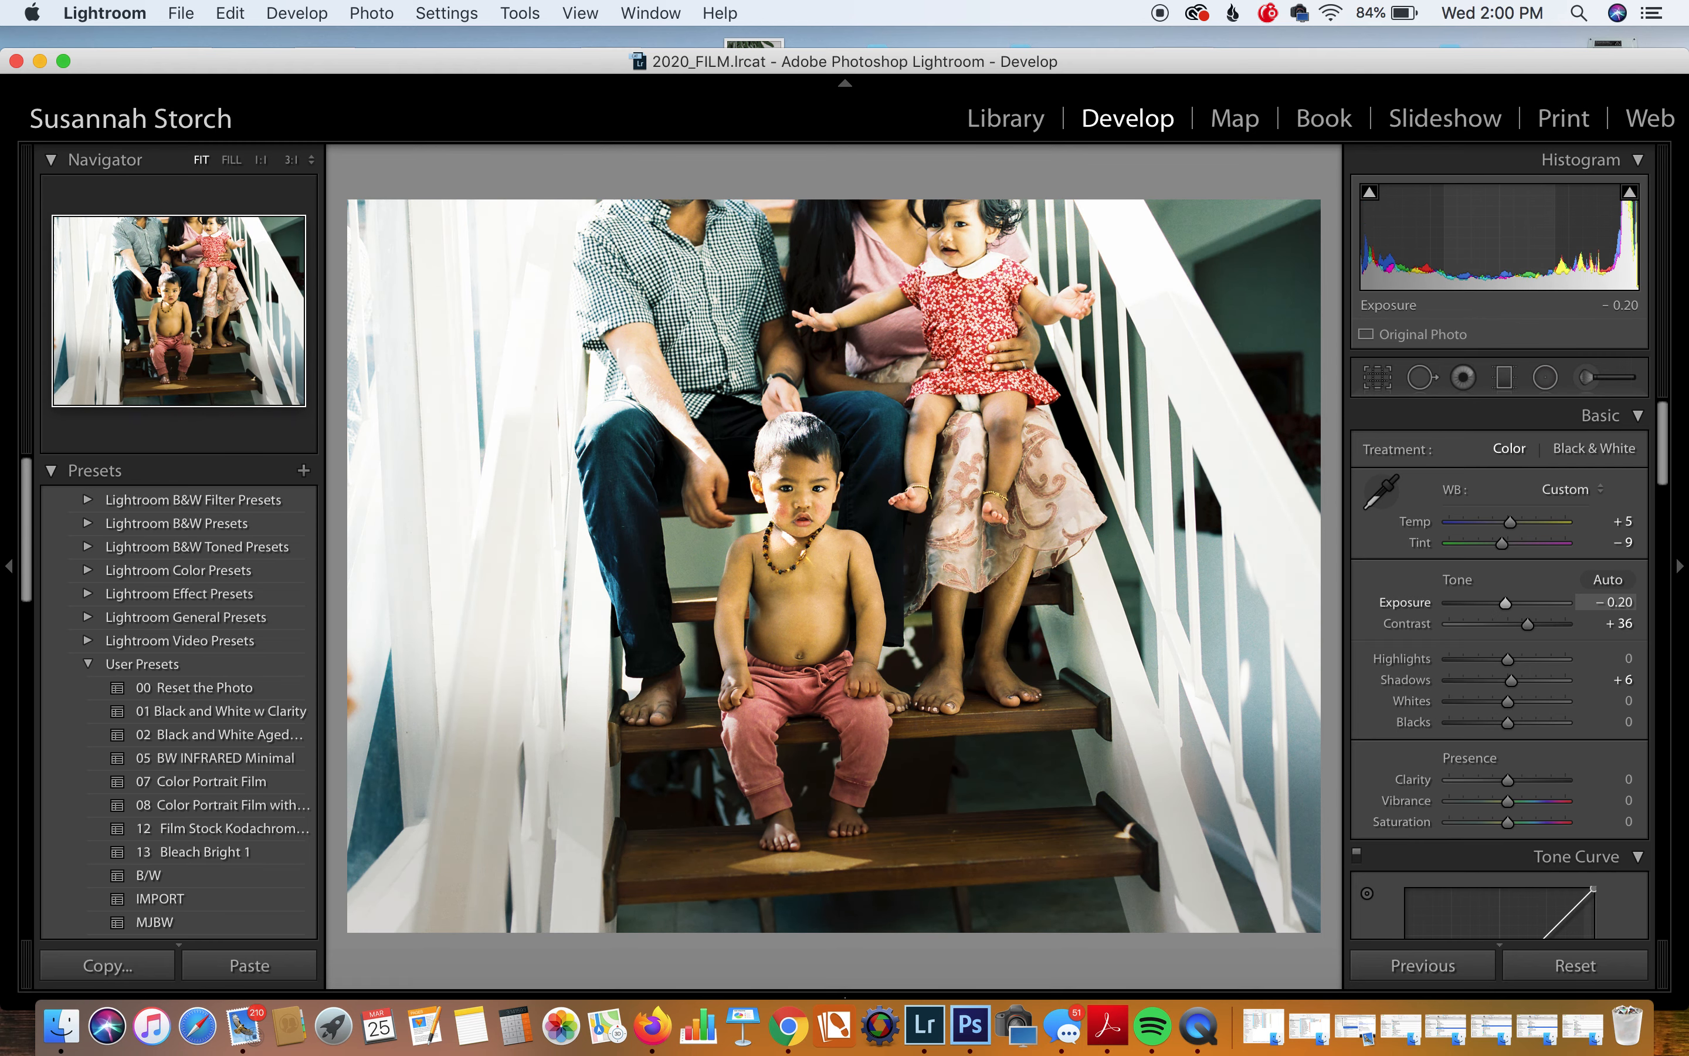
Step: Straighten the family photo to a 2.10° angle and commit the crop
click(1377, 378)
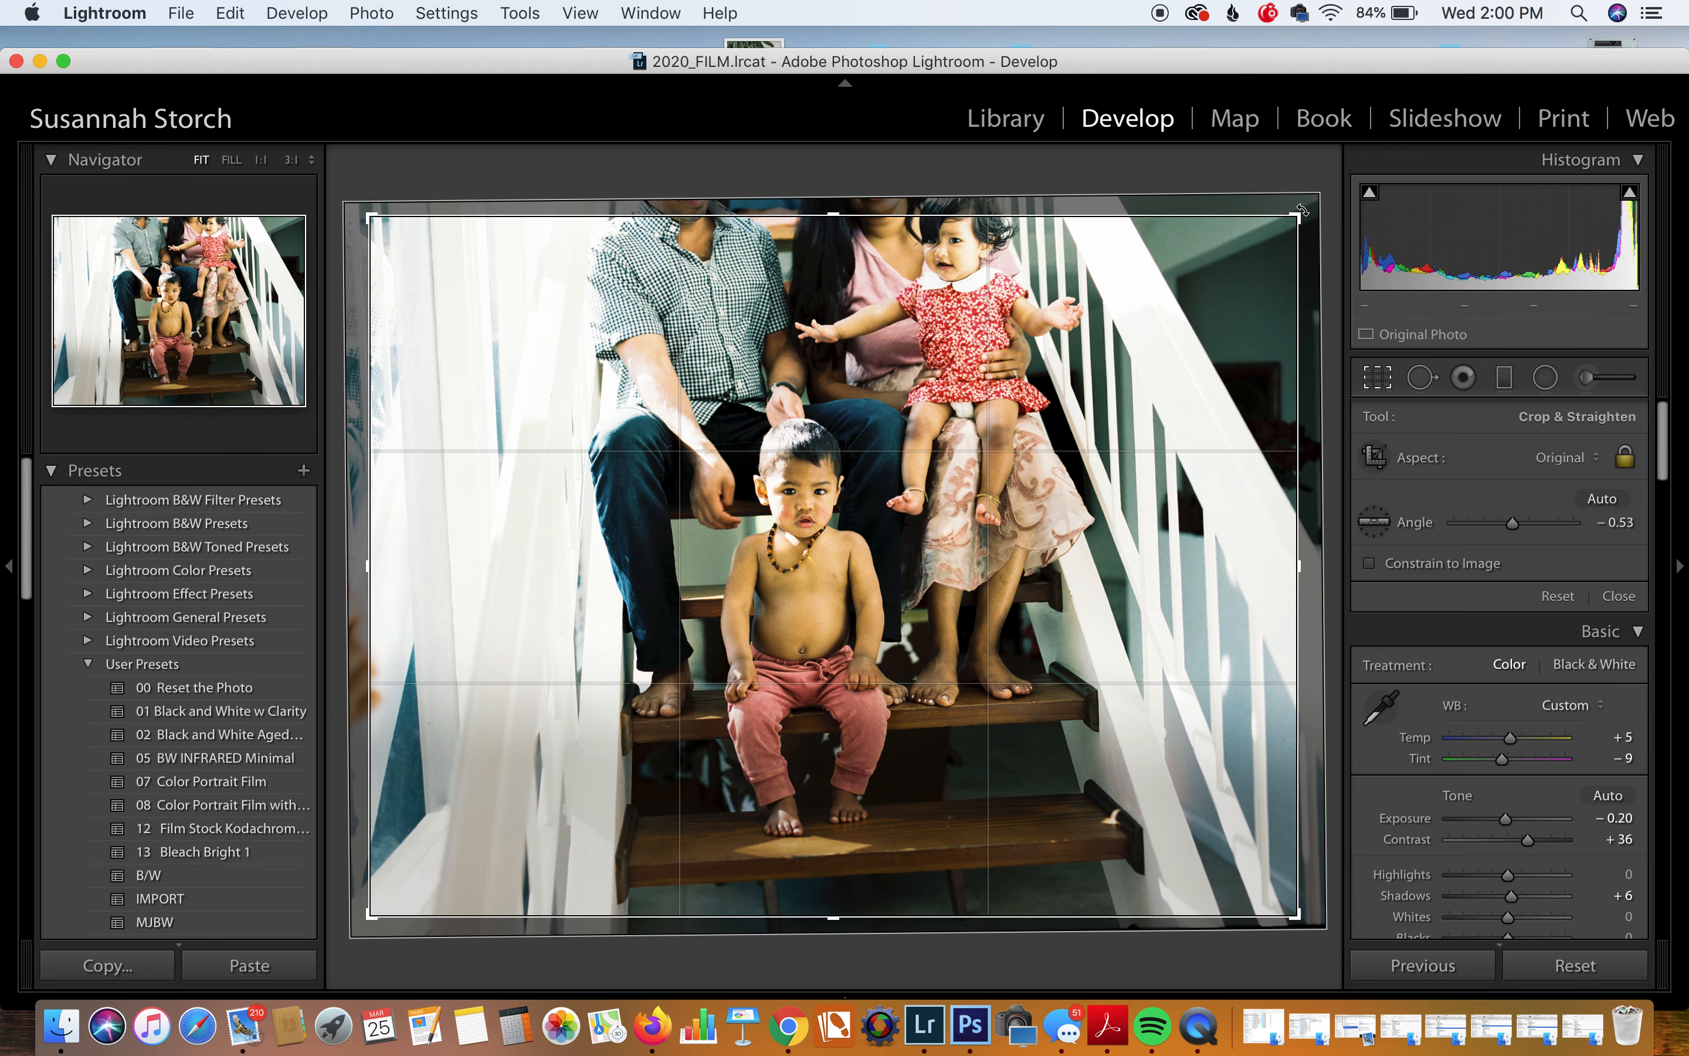
drag(1302, 210, 1290, 222)
drag(1156, 417, 1154, 417)
drag(1312, 298, 1308, 319)
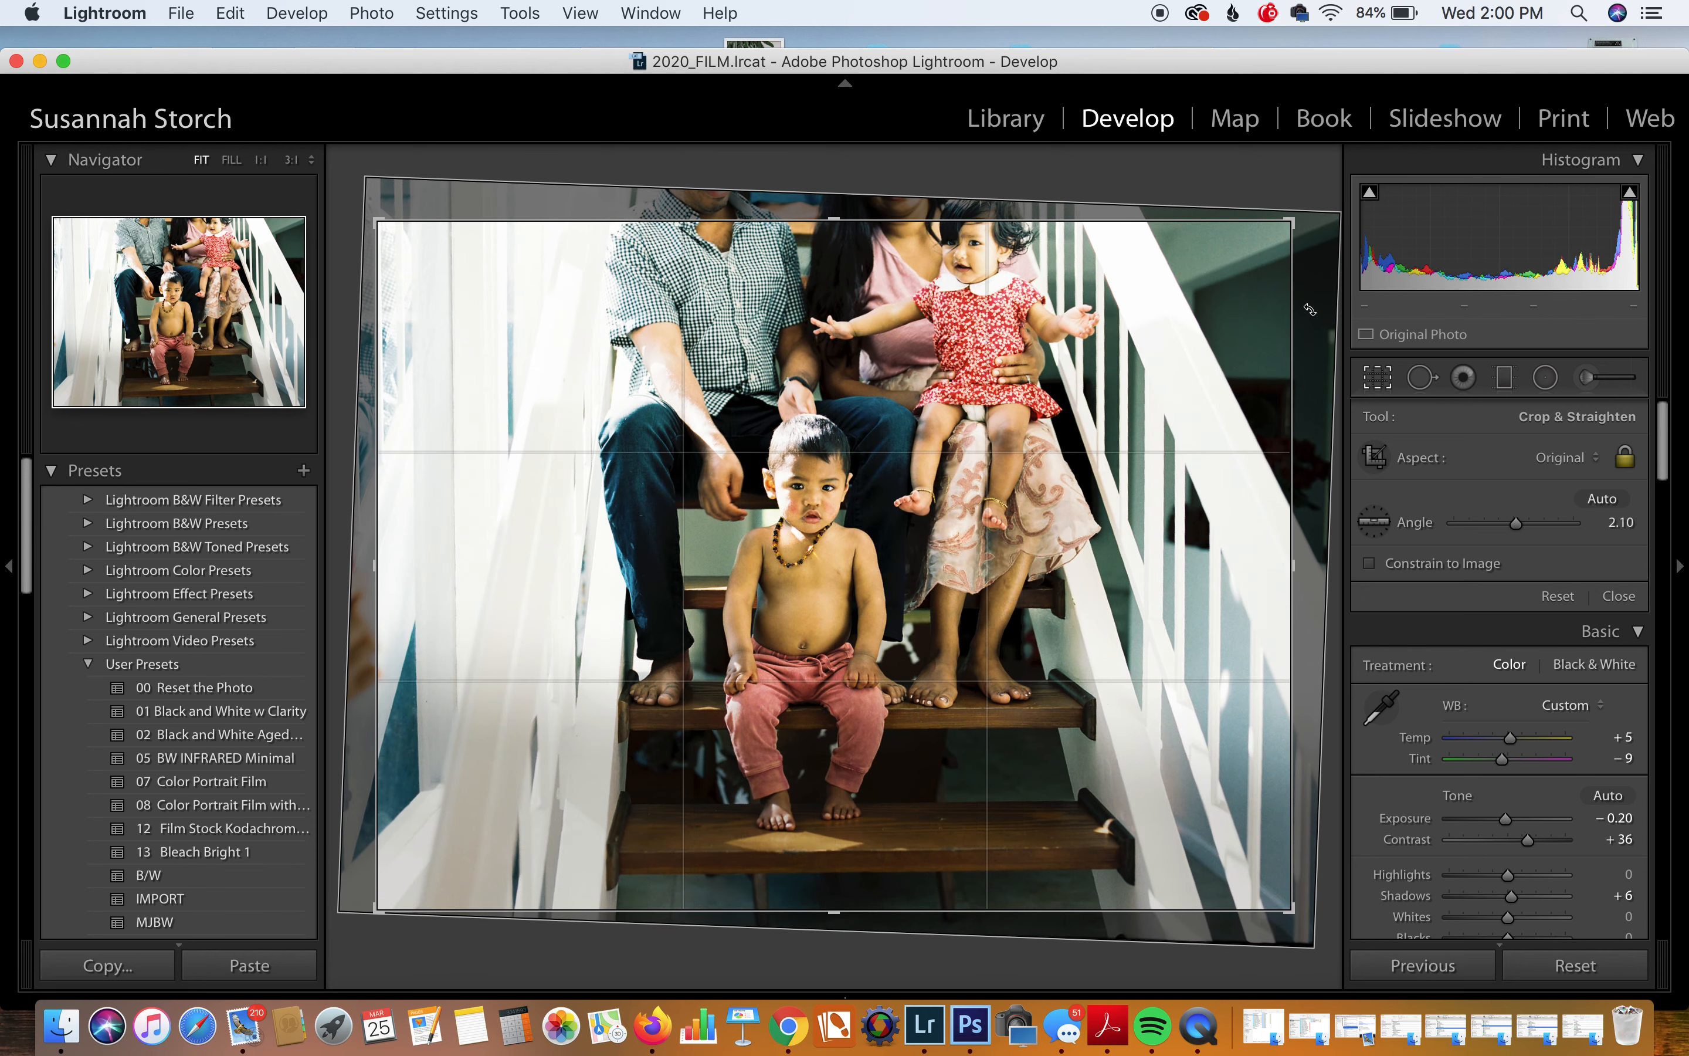
key(Return)
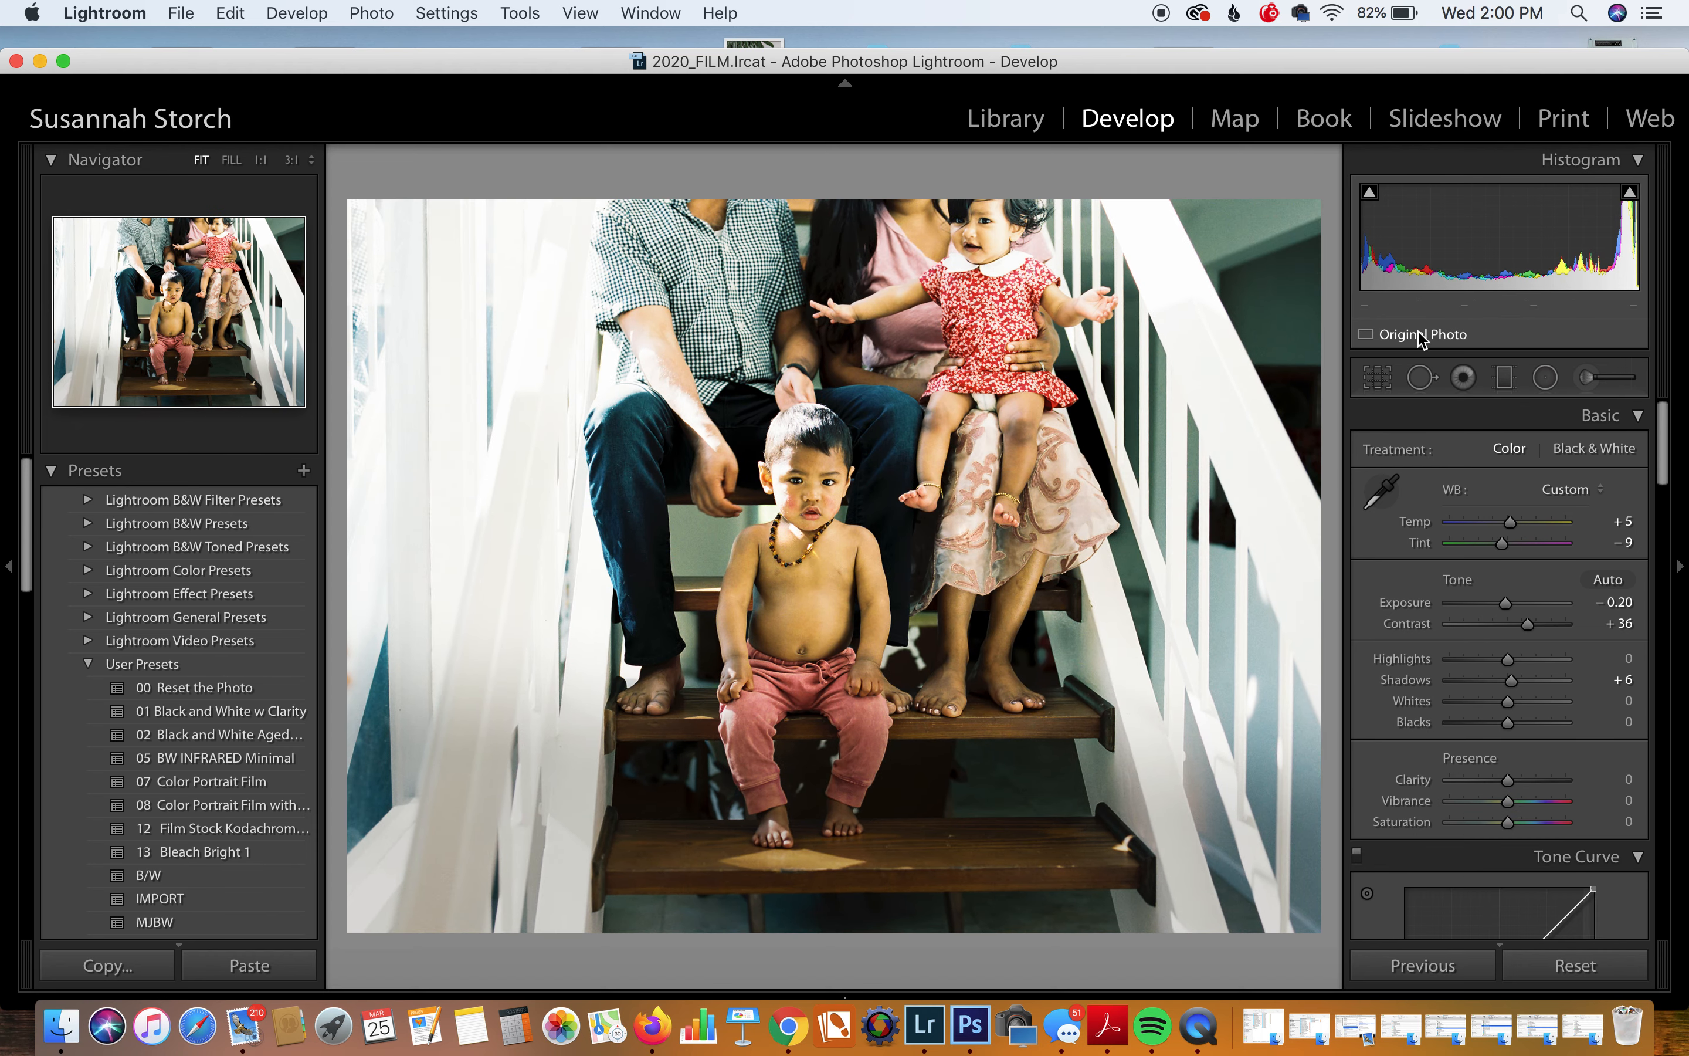
Step: Tighten the crop from the top-right corner around the seated boy
click(1377, 377)
drag(1260, 252, 1241, 281)
drag(1138, 332, 1065, 326)
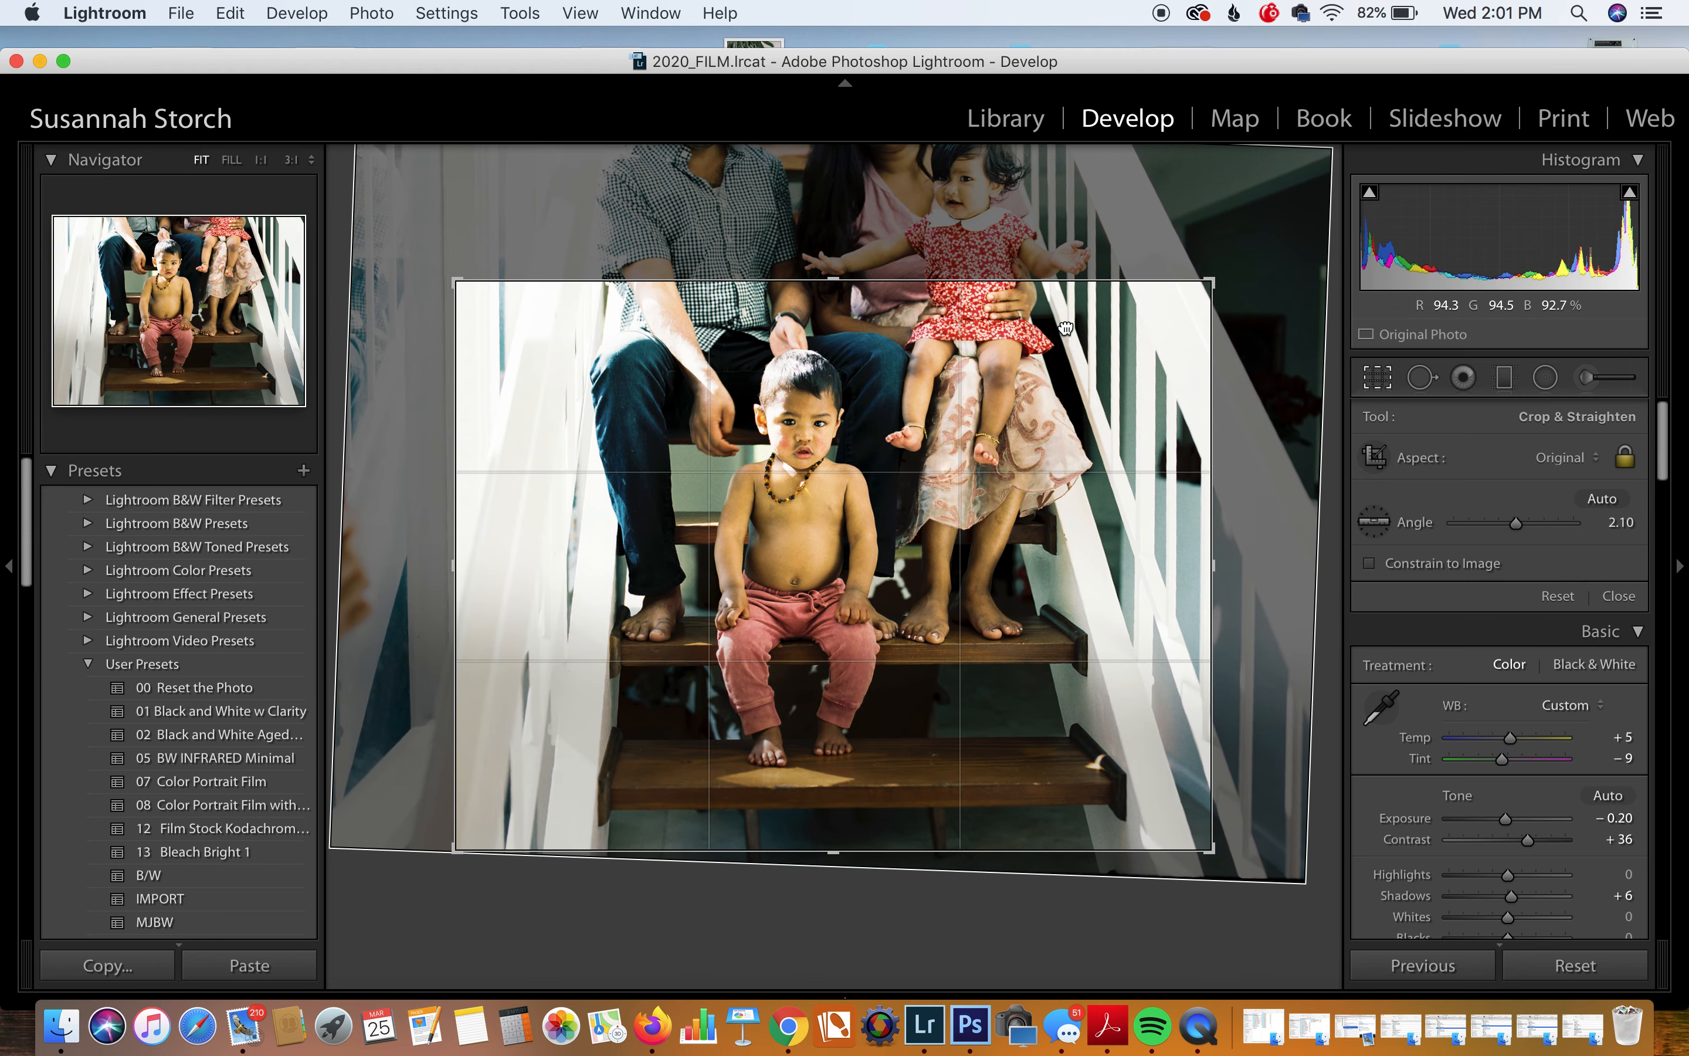
key(Return)
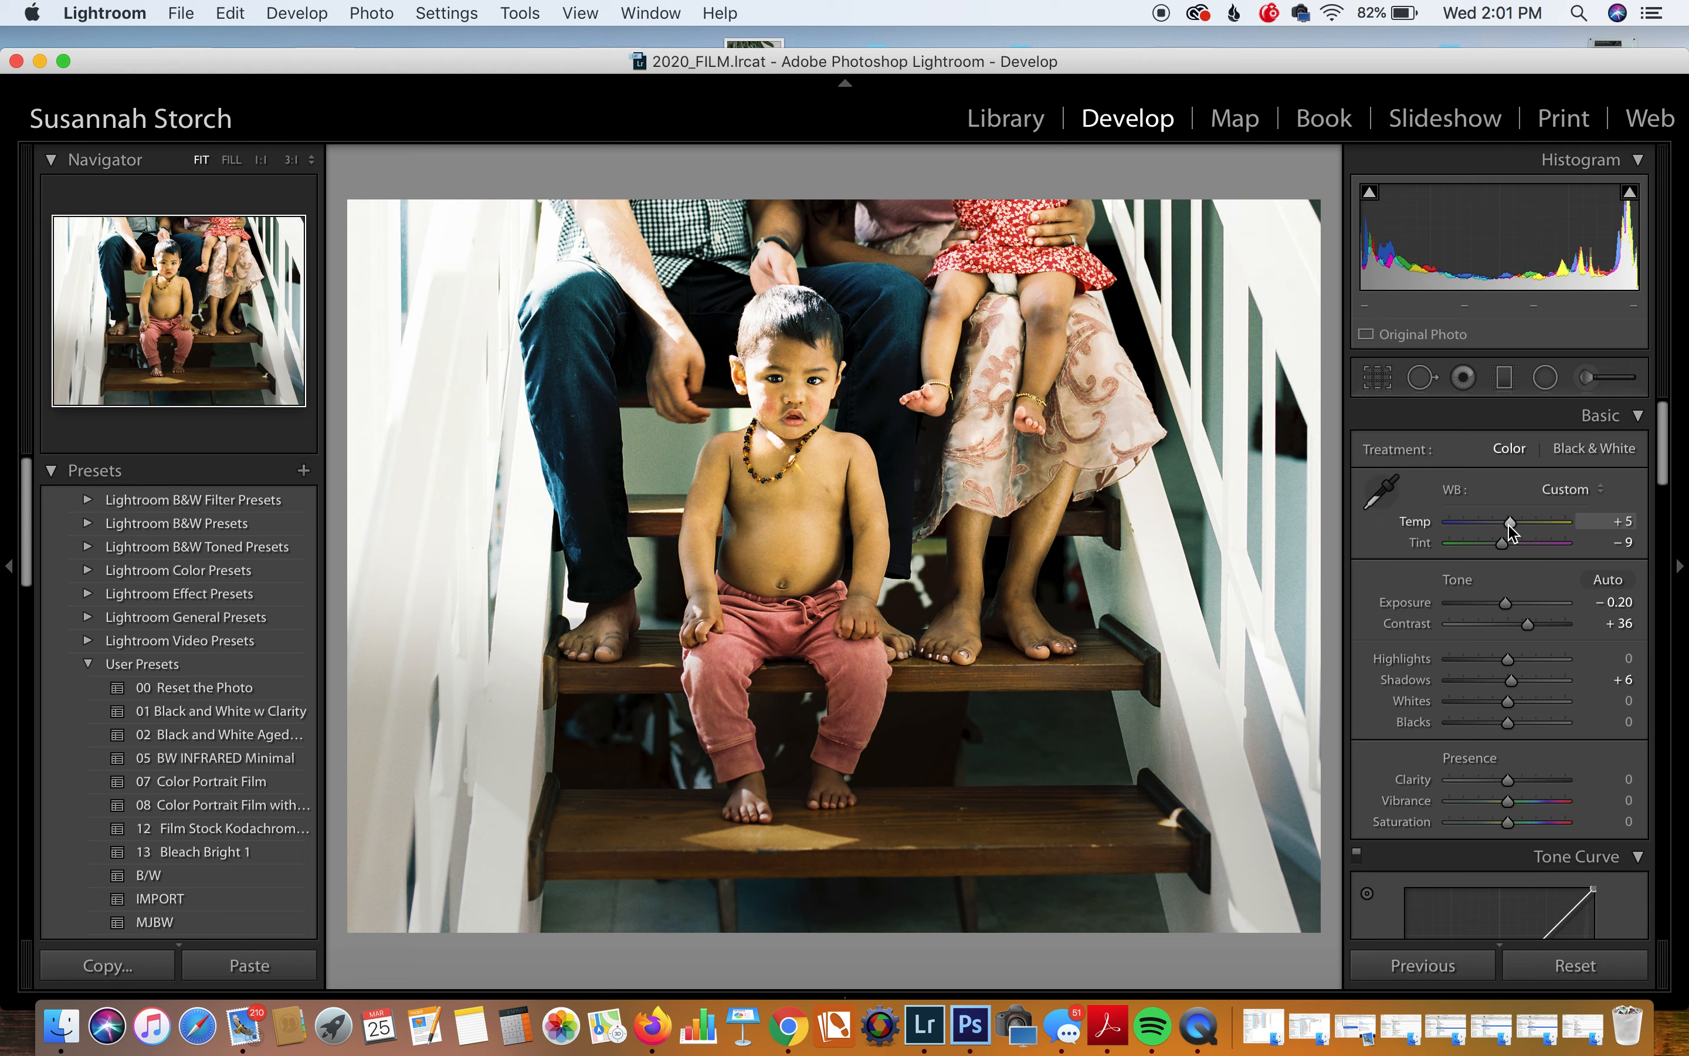
Step: Cool the family photo's Temp to +2 and draw a graduated filter over its right edge
drag(1512, 532, 1507, 532)
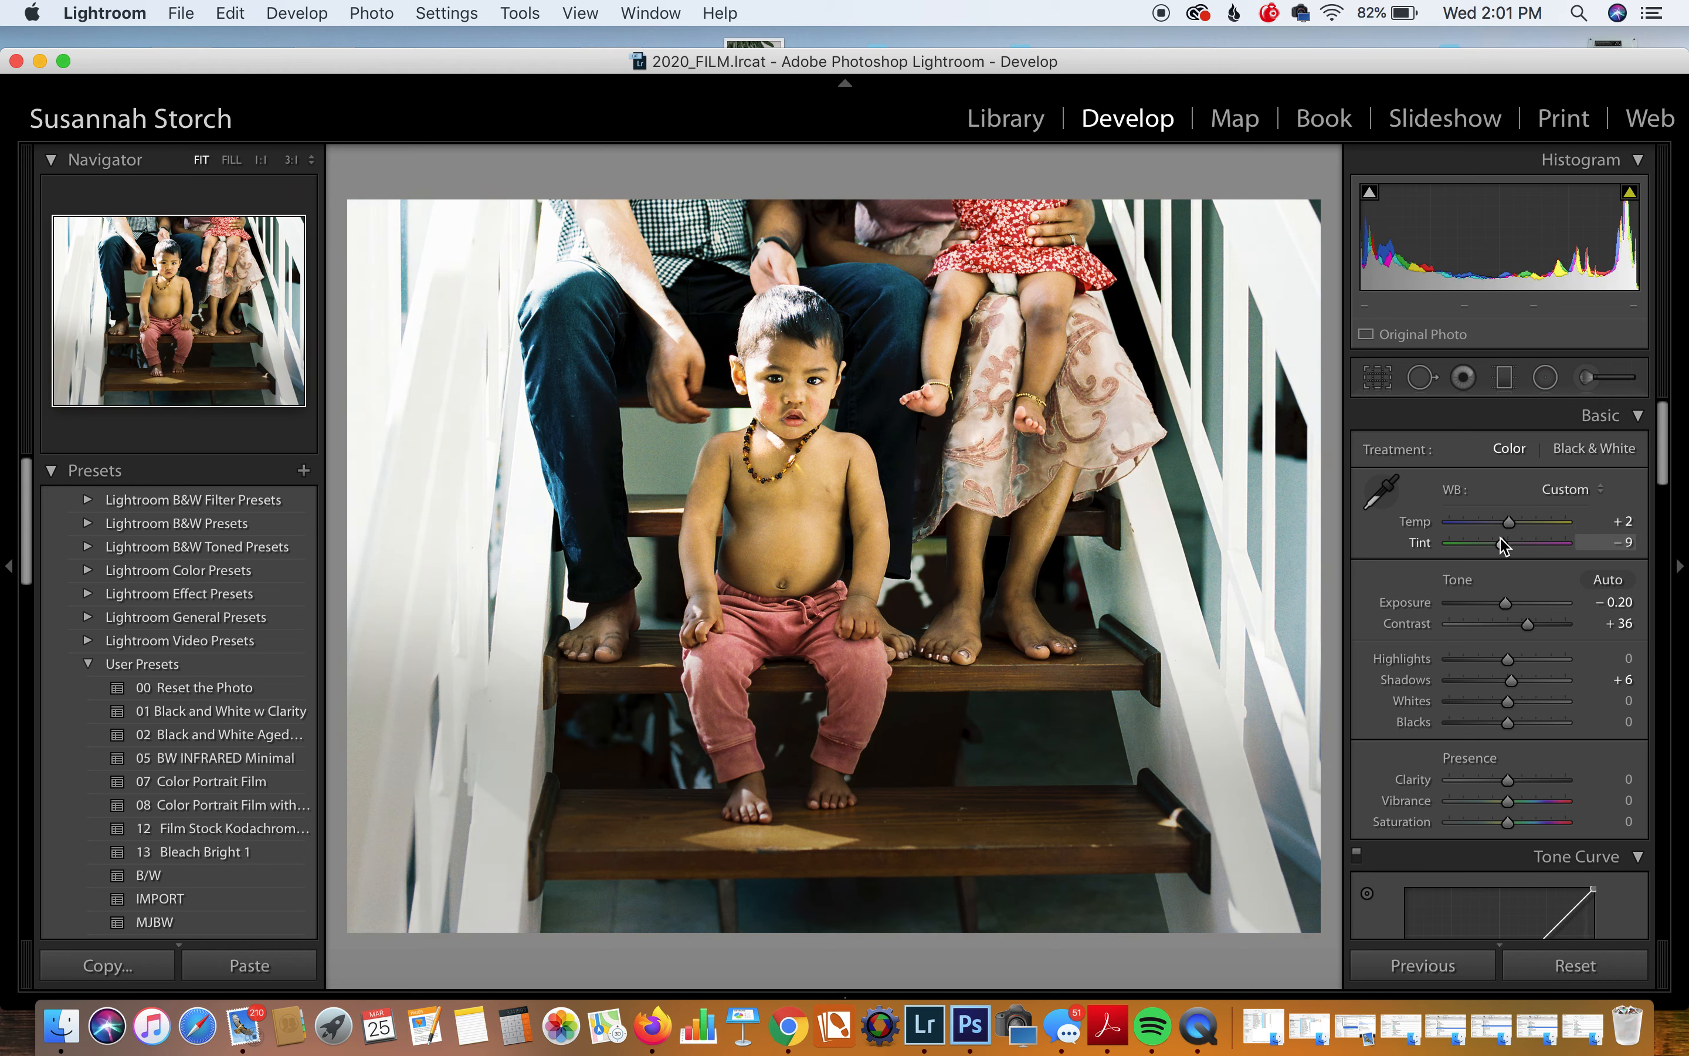
drag(1505, 541, 1503, 542)
click(1505, 378)
drag(1288, 331, 1087, 371)
Step: Set the right-edge graduated filter to Exposure -0.95 and tilt it further
click(1491, 458)
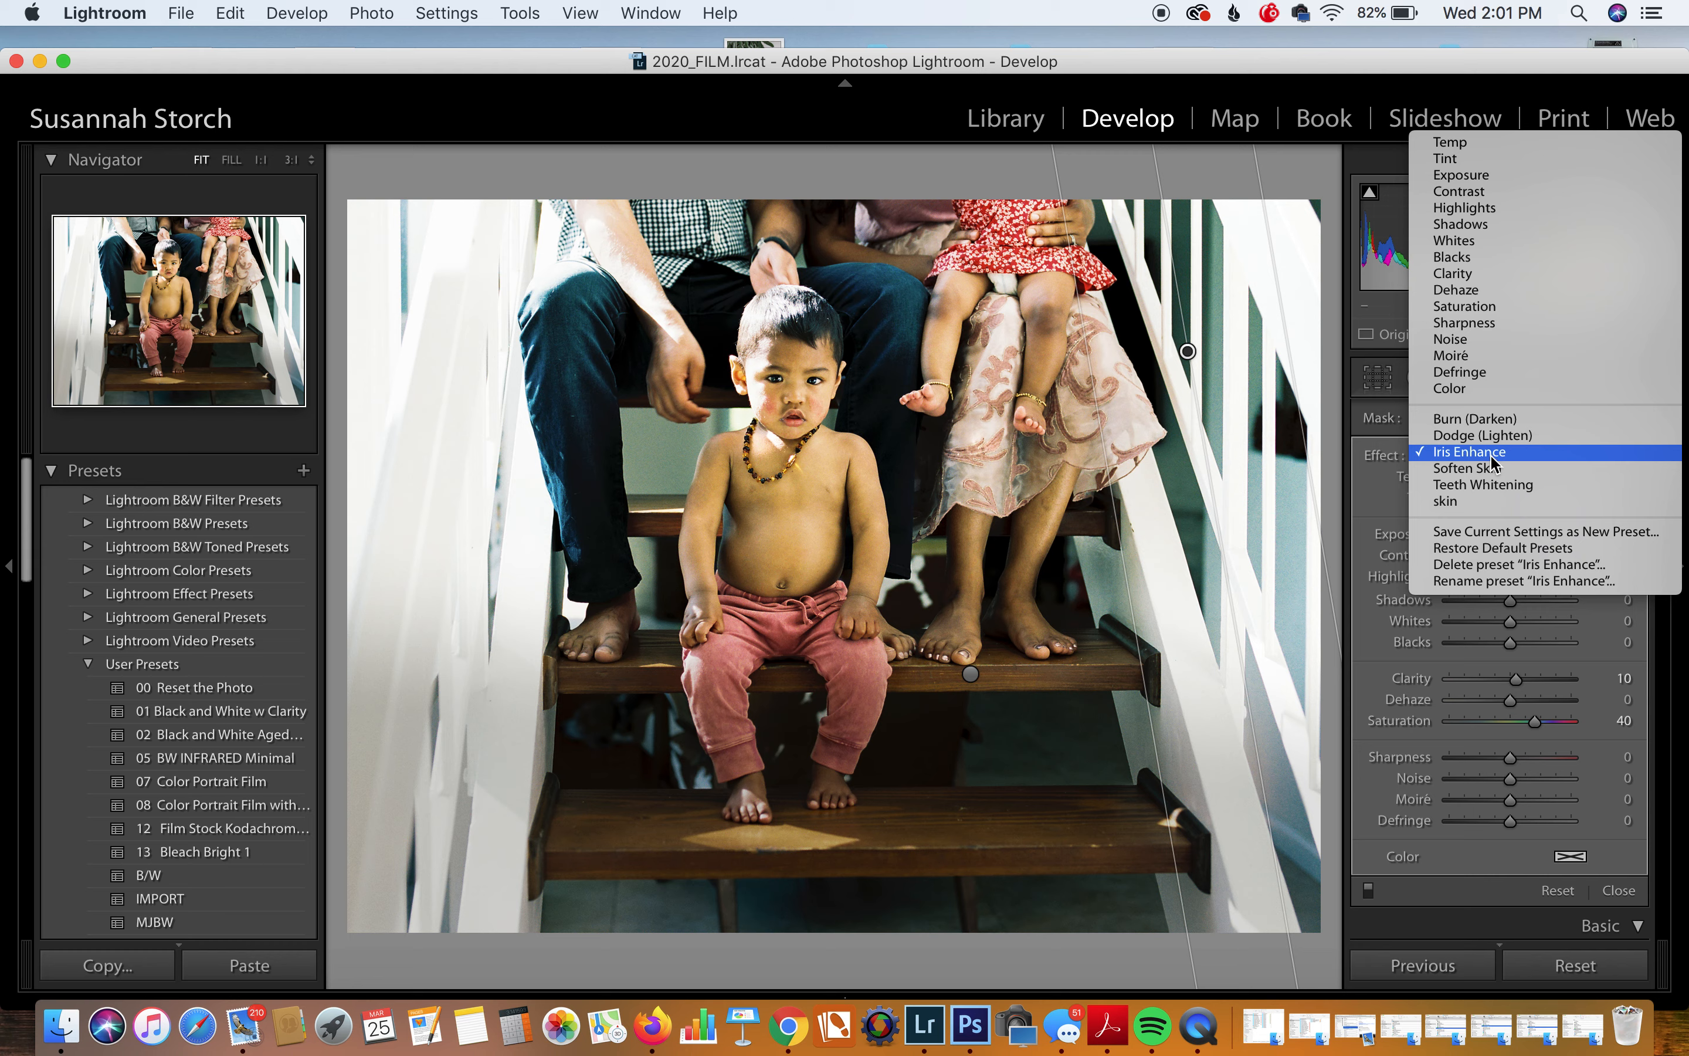
click(1453, 178)
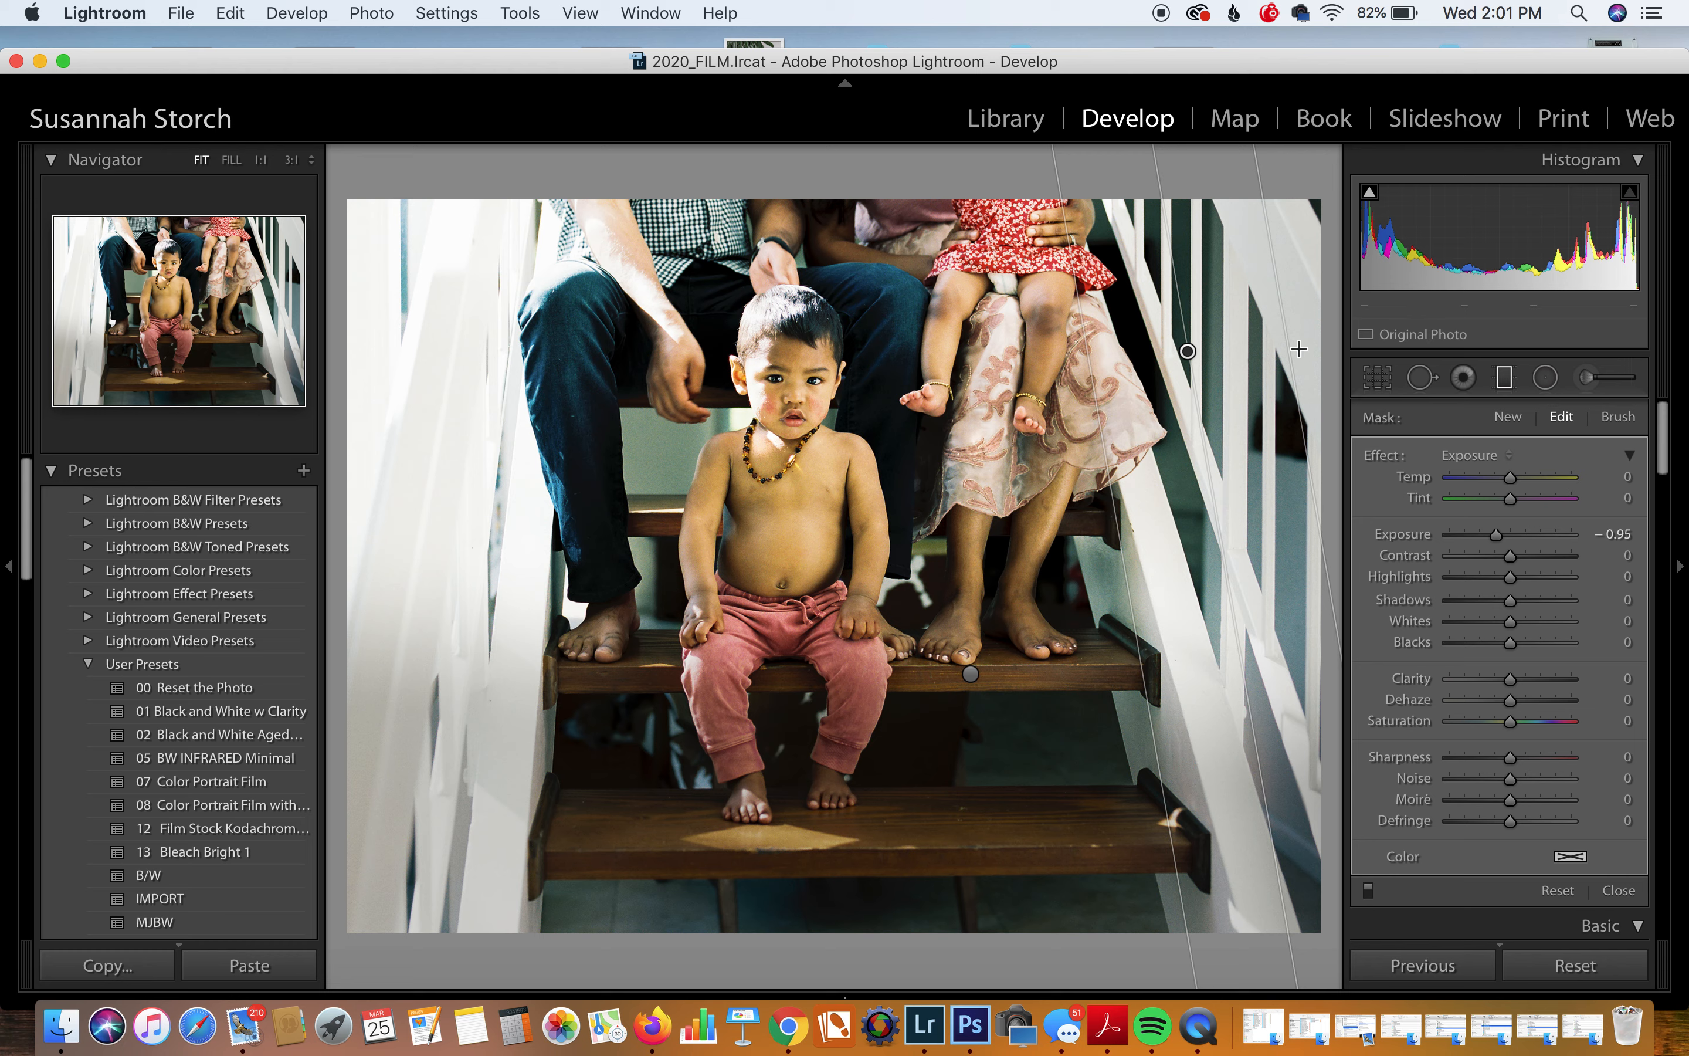
drag(1176, 311, 1170, 305)
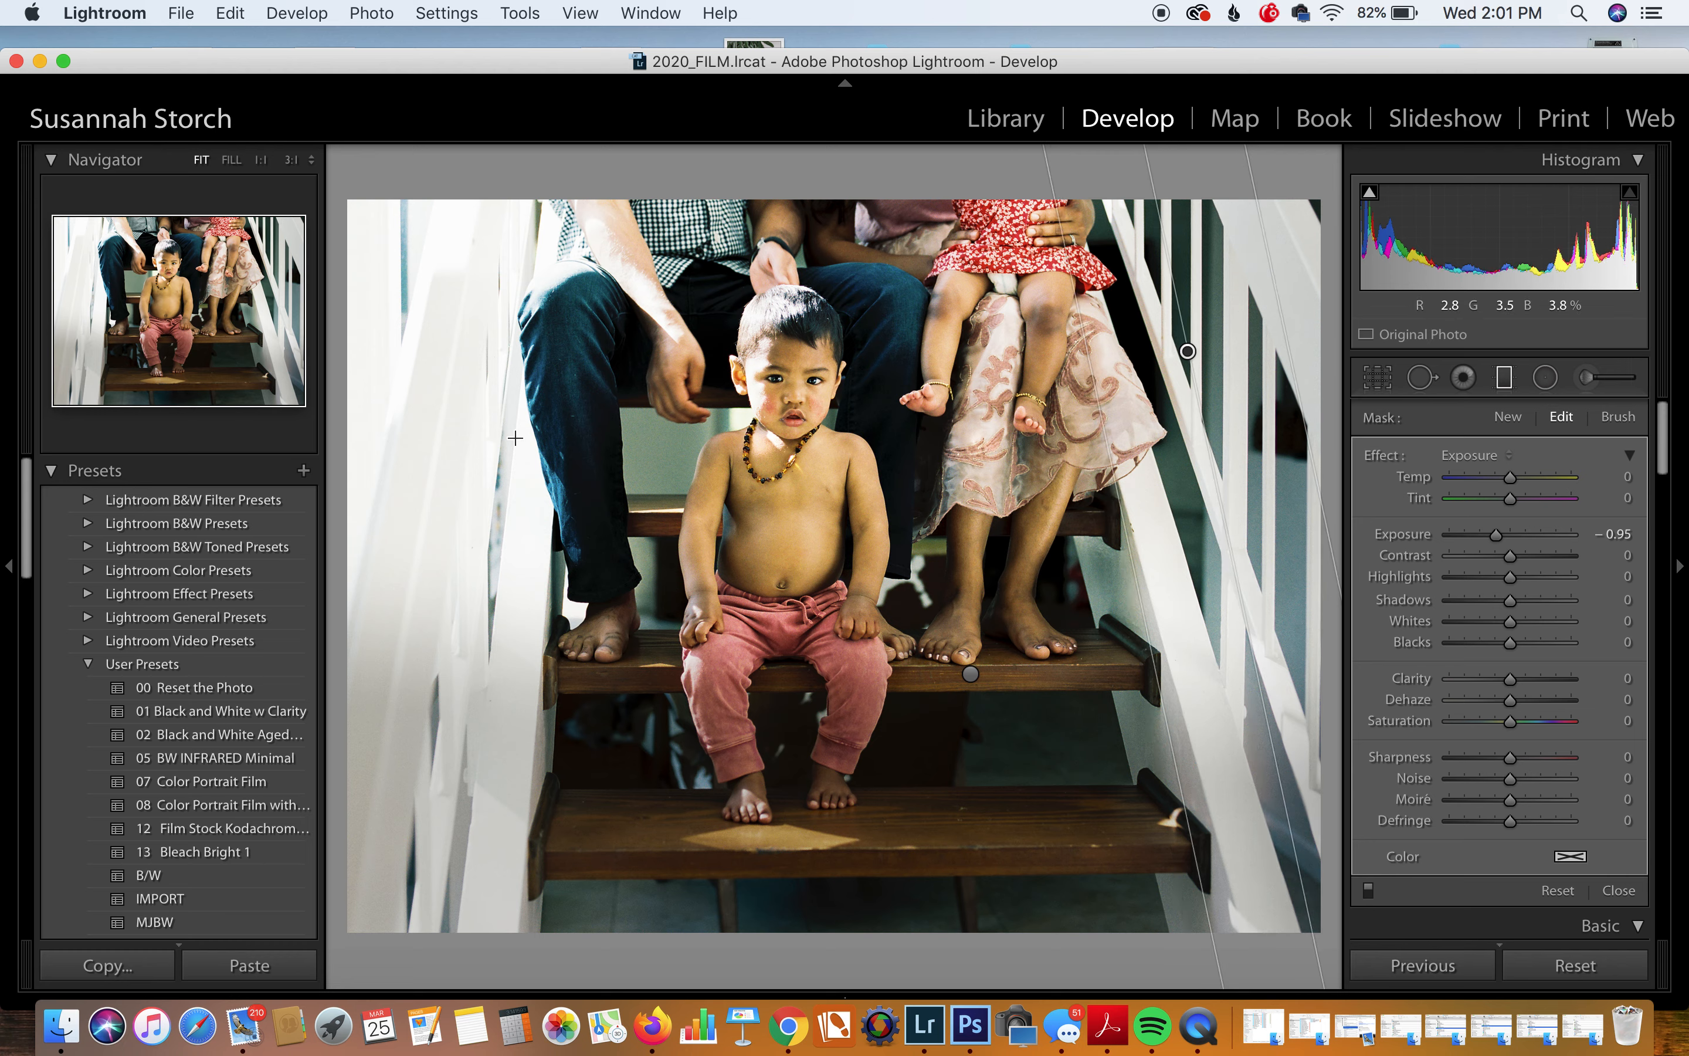
Step: Add darkening graduated filters on the left, upper-left and upper-right edges, then nudge the right one left
drag(472, 425, 578, 436)
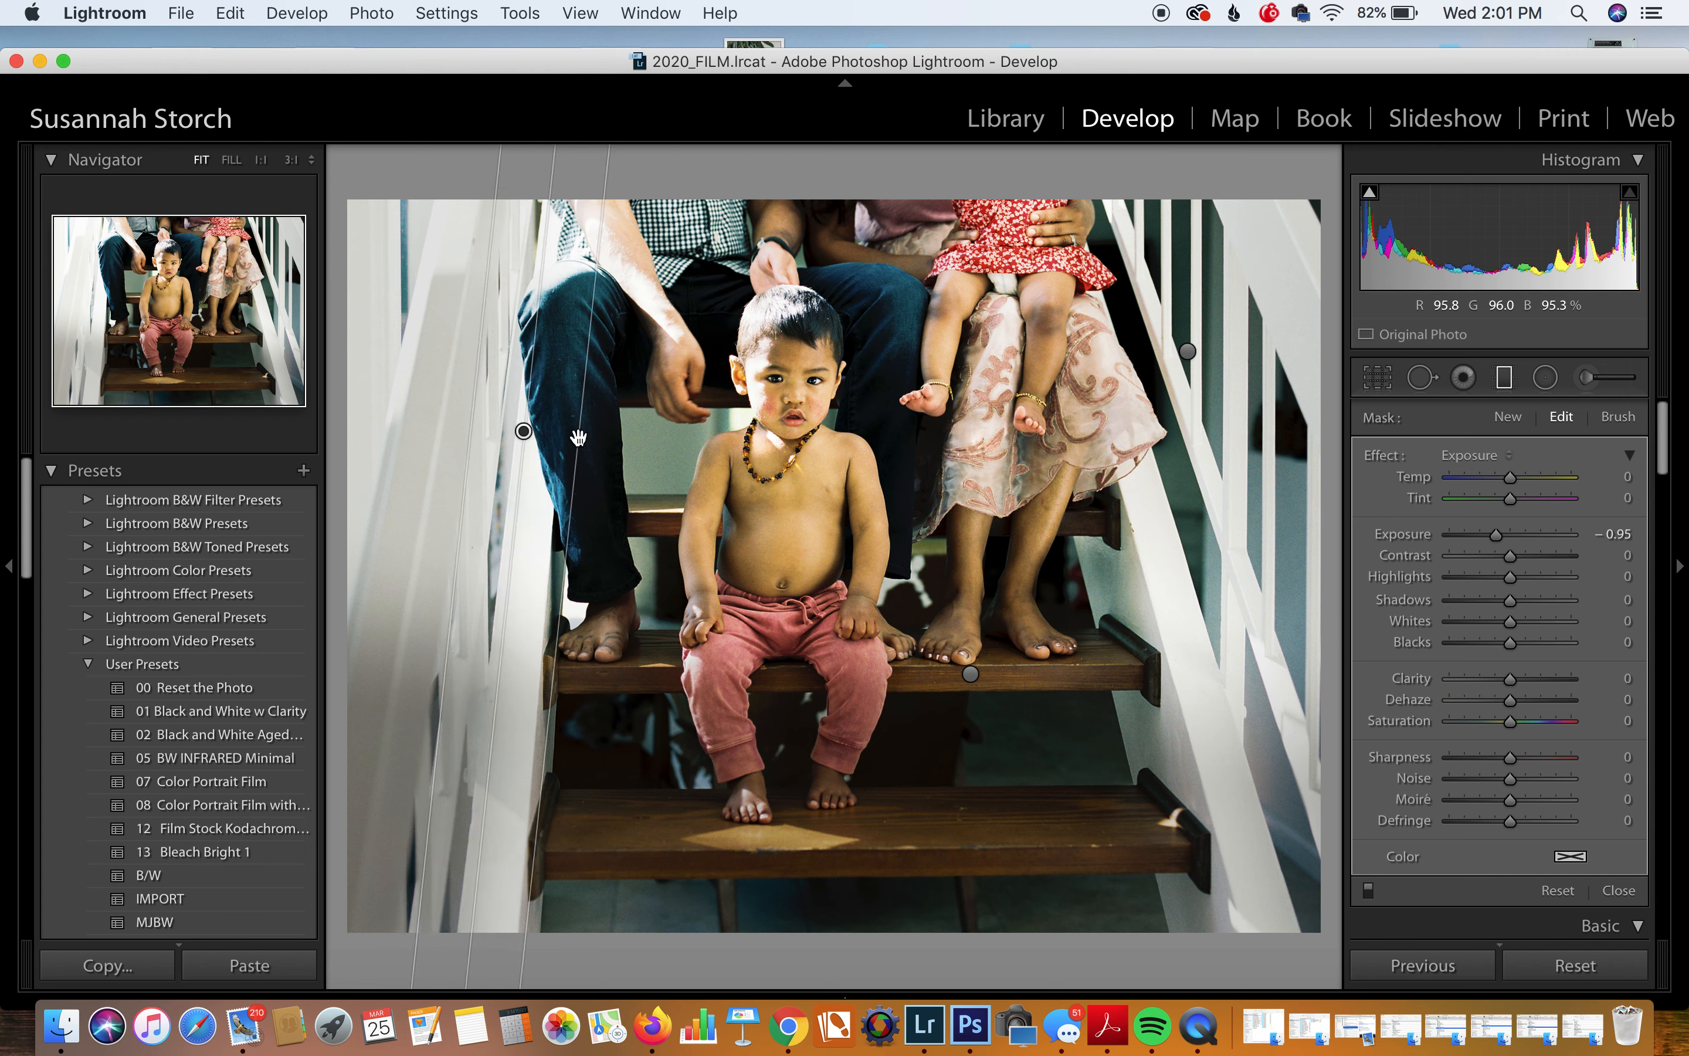
drag(392, 263, 482, 287)
click(525, 430)
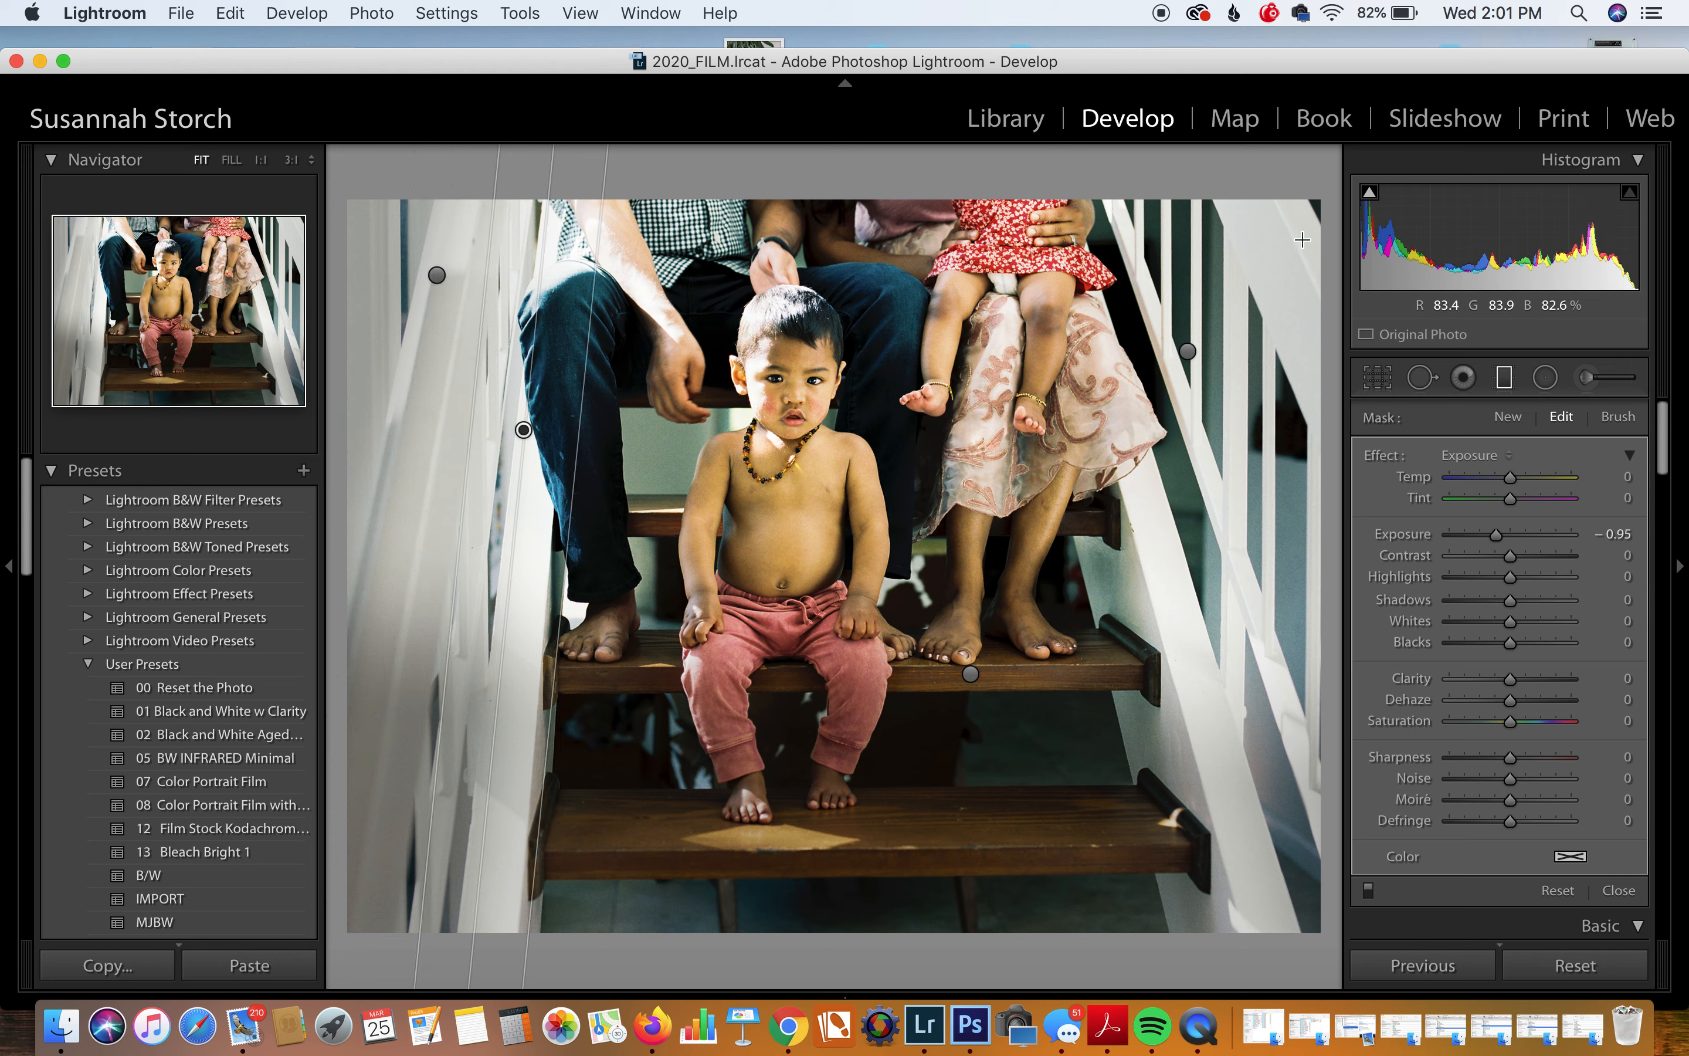
drag(1303, 238, 1228, 274)
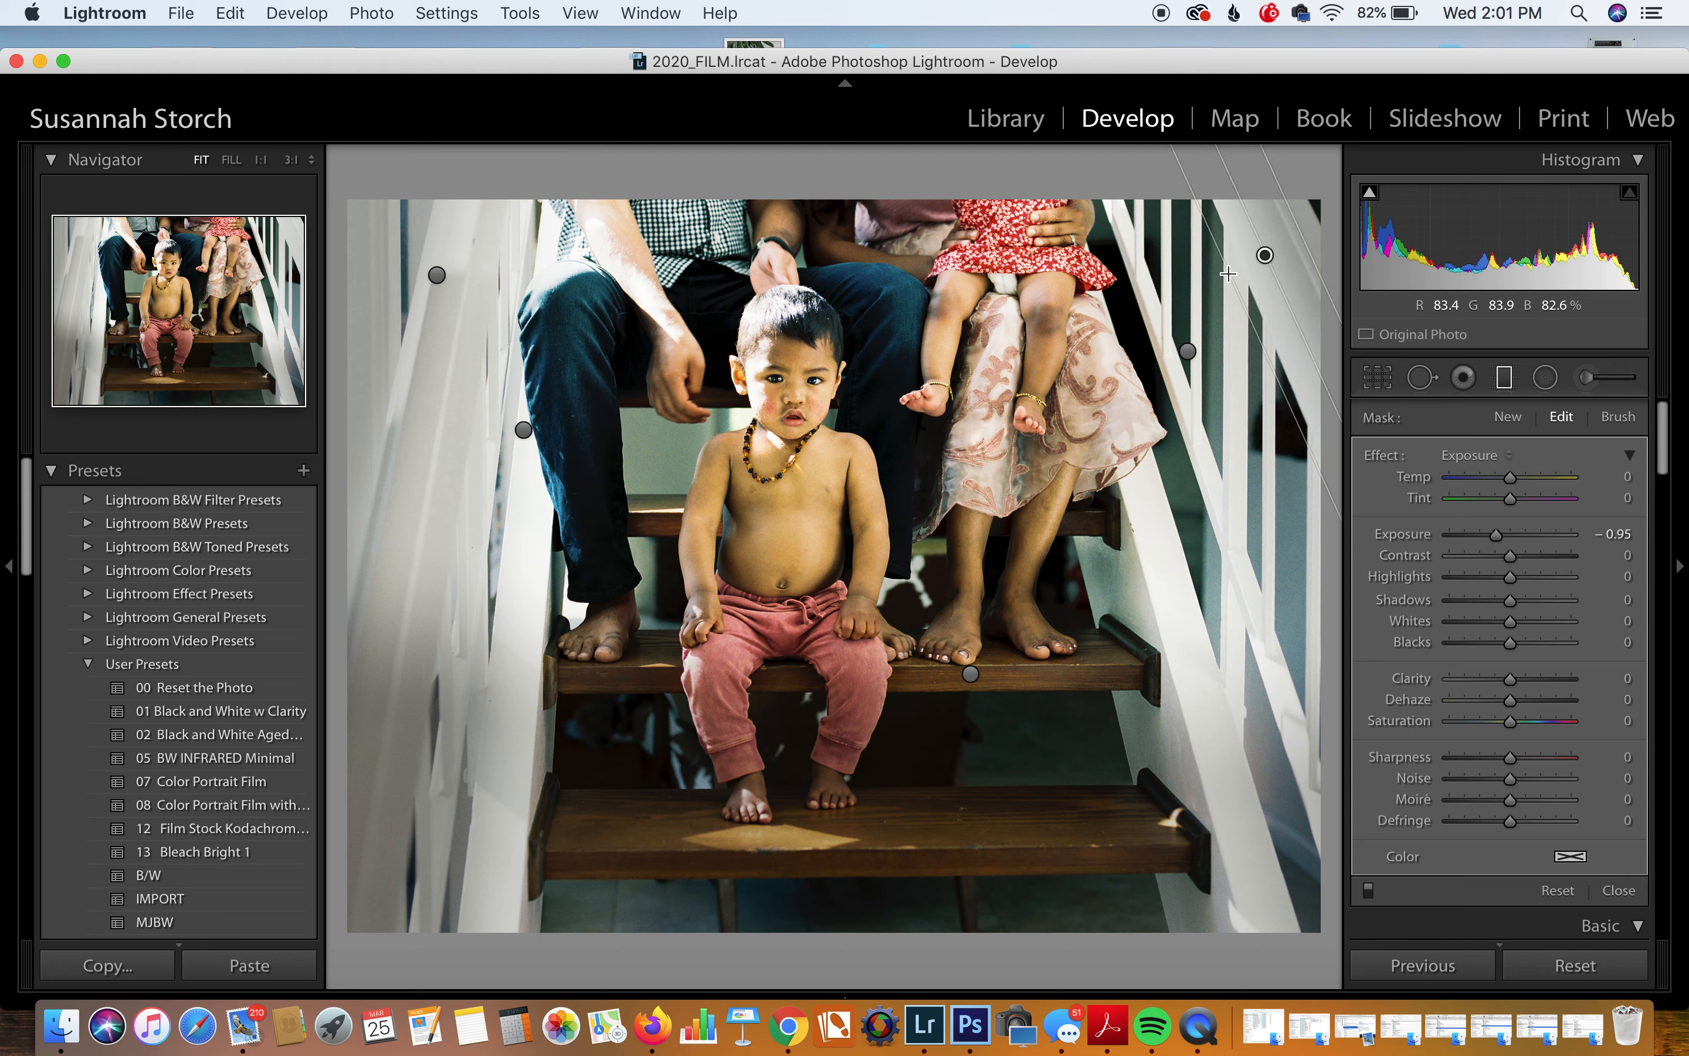
click(1188, 351)
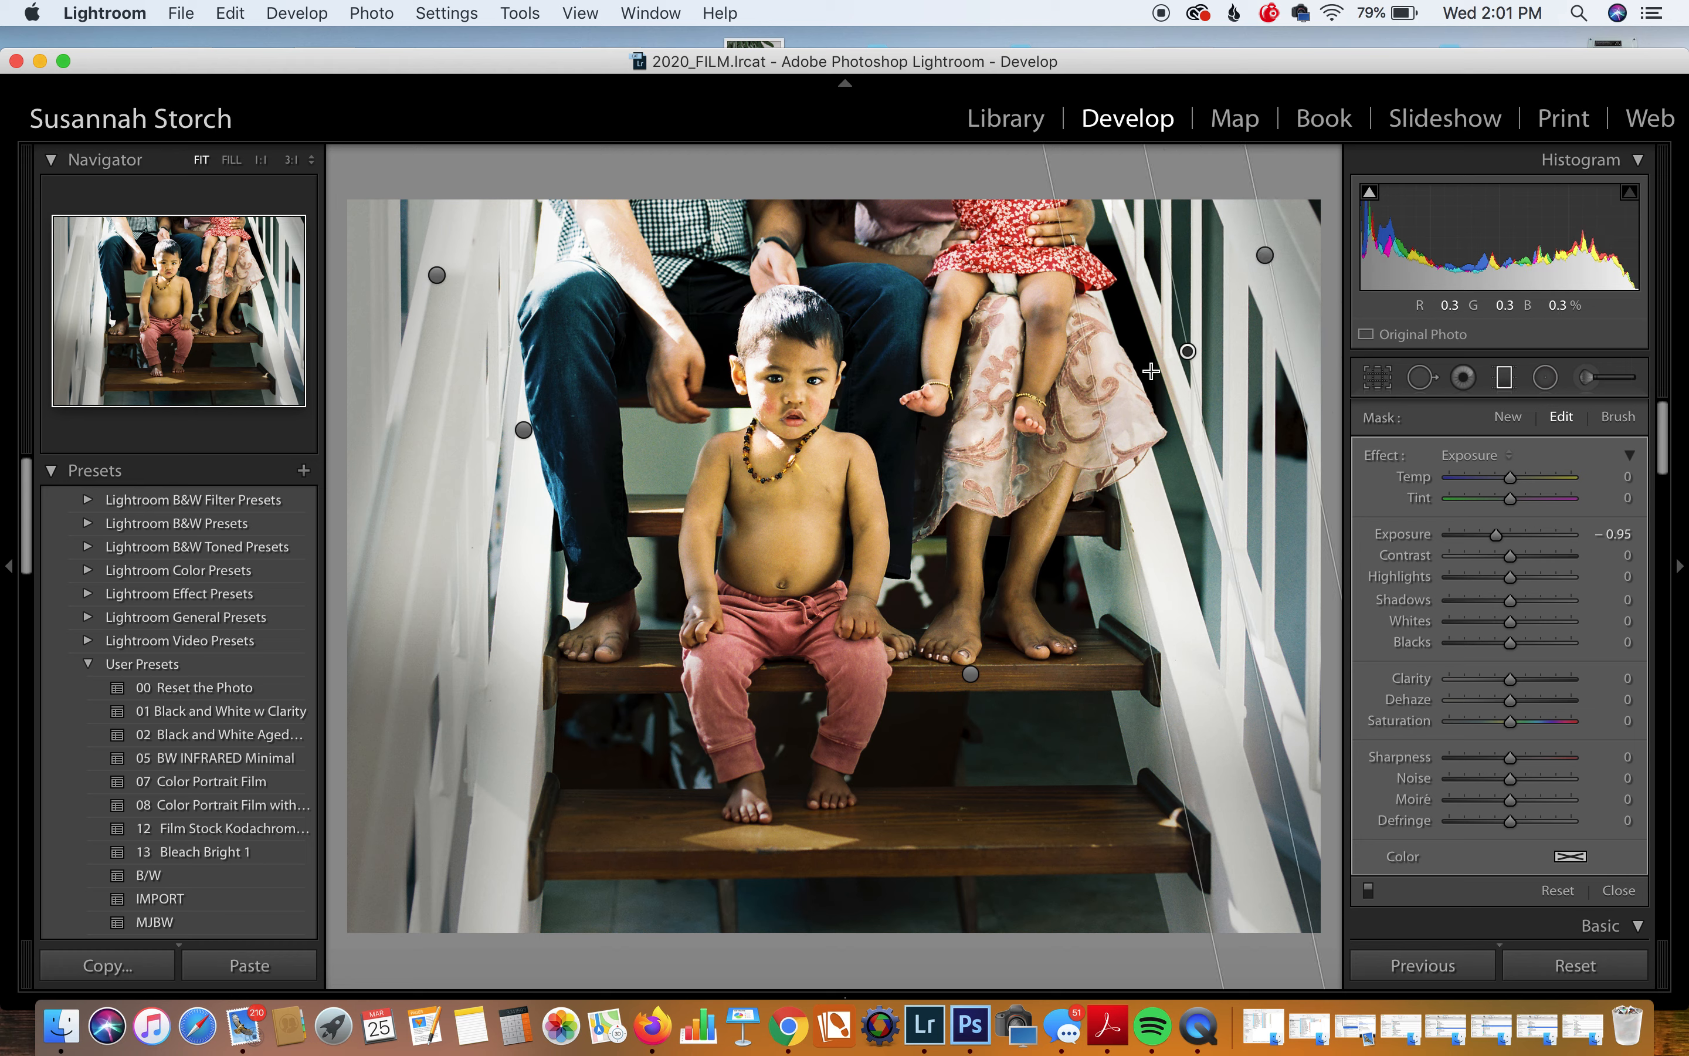
drag(1175, 374, 1148, 405)
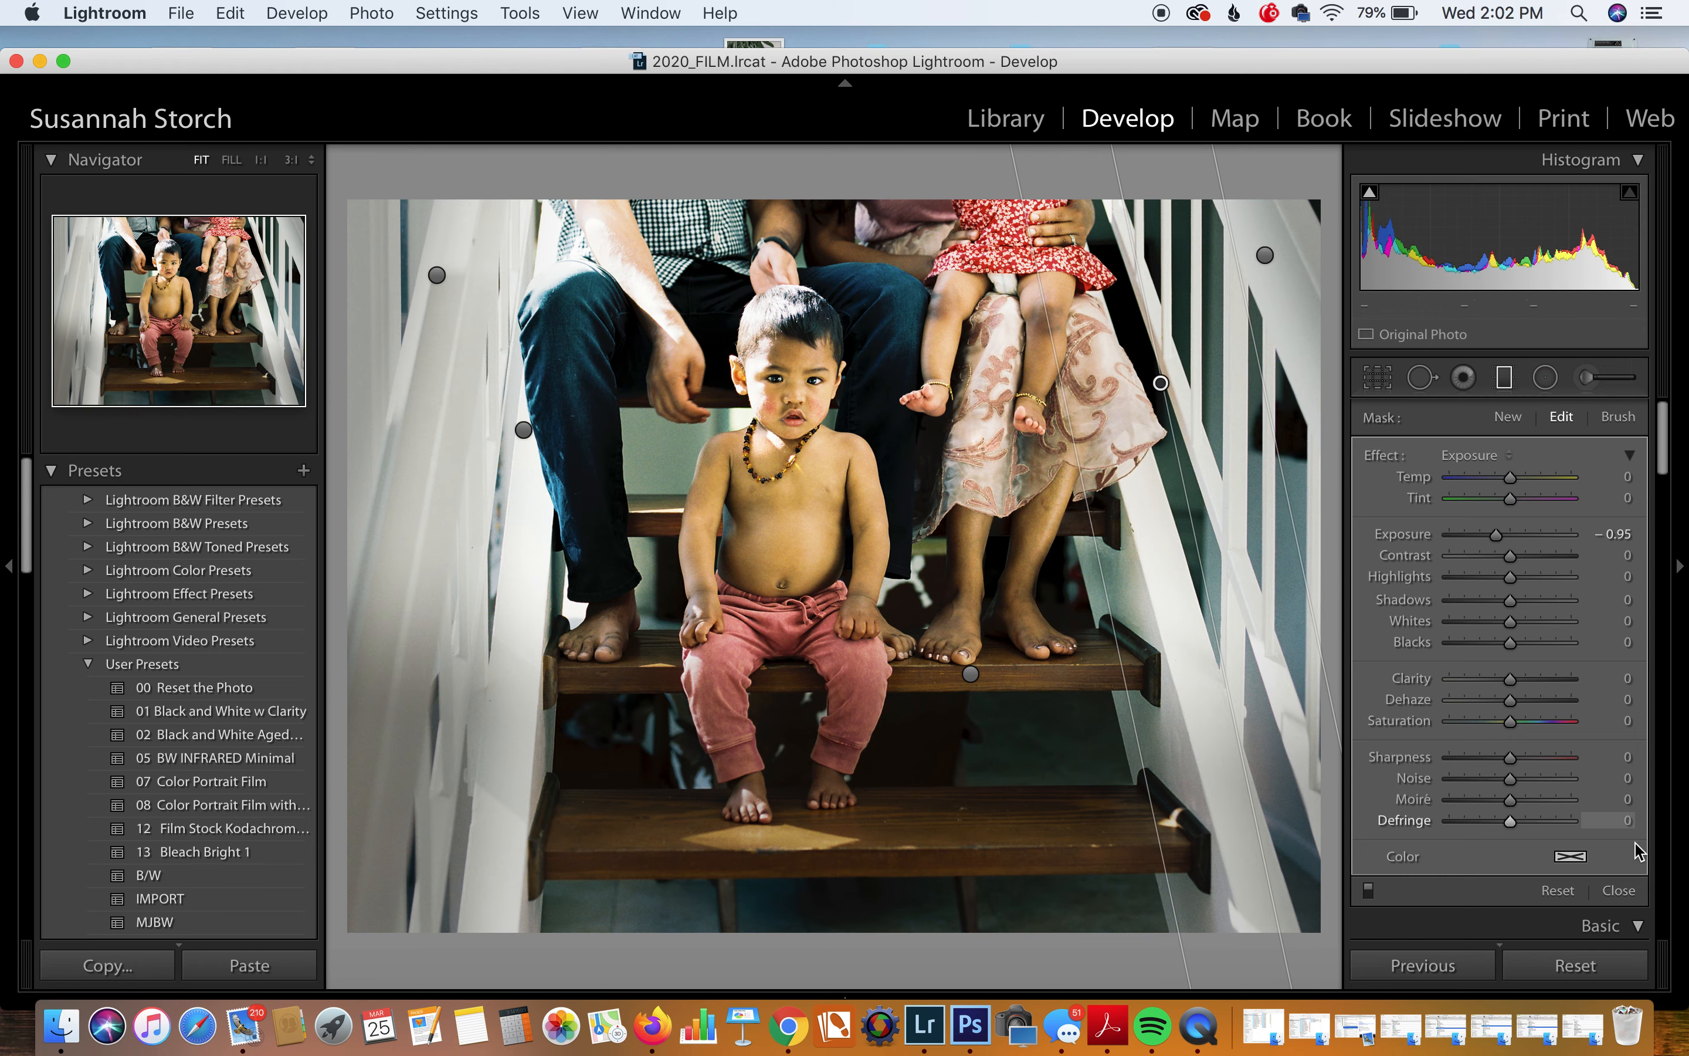
click(1625, 891)
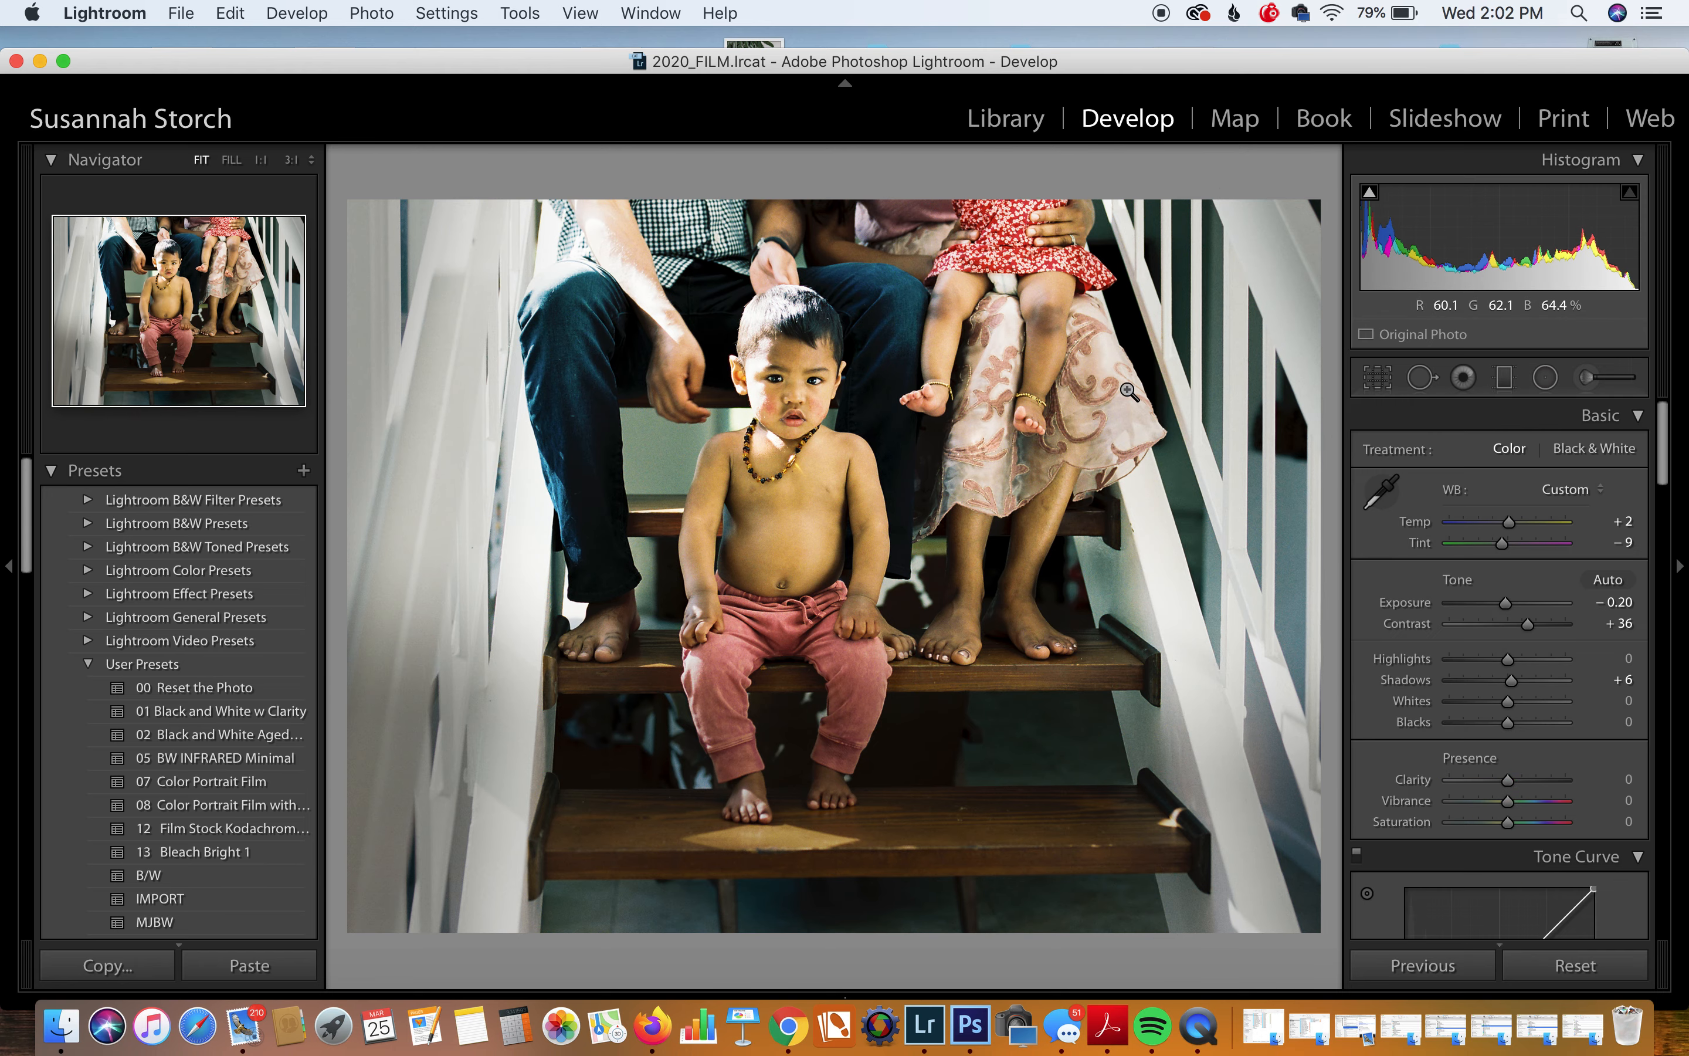
Step: Zoom to 3:1 on the boy's face and set up an Iris Enhance brush at size 3.1
click(800, 373)
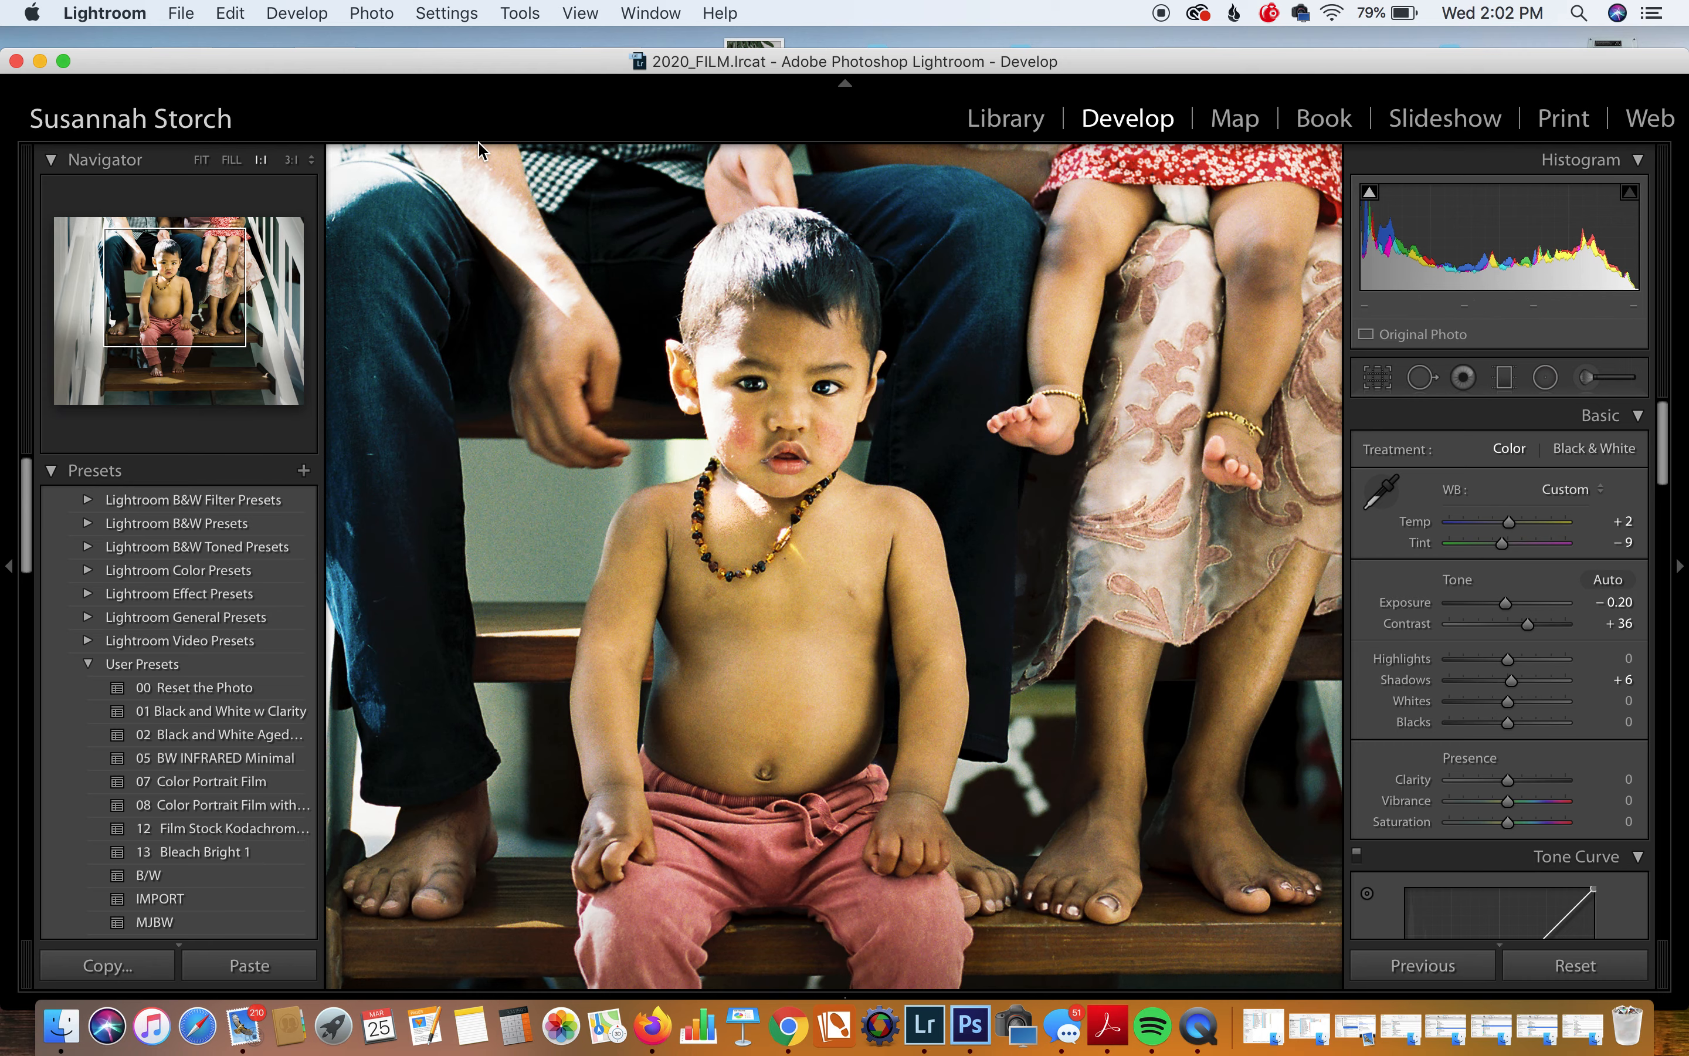
click(291, 160)
drag(999, 346, 973, 867)
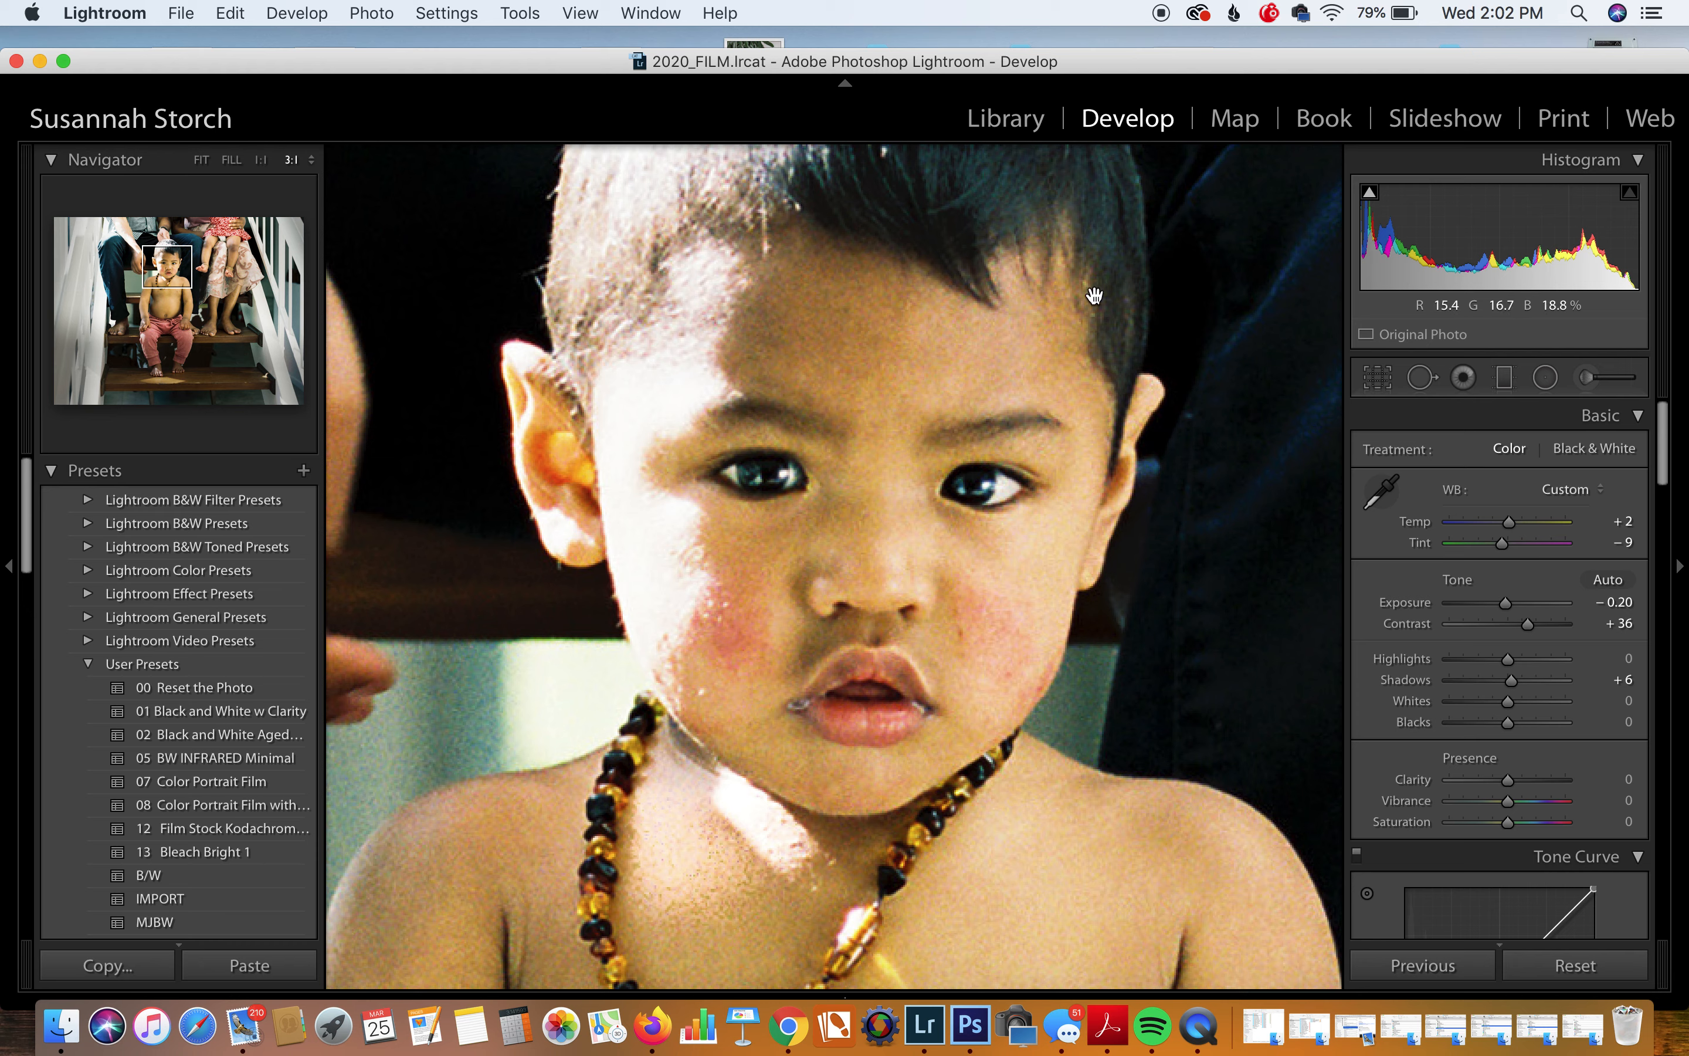
click(1588, 378)
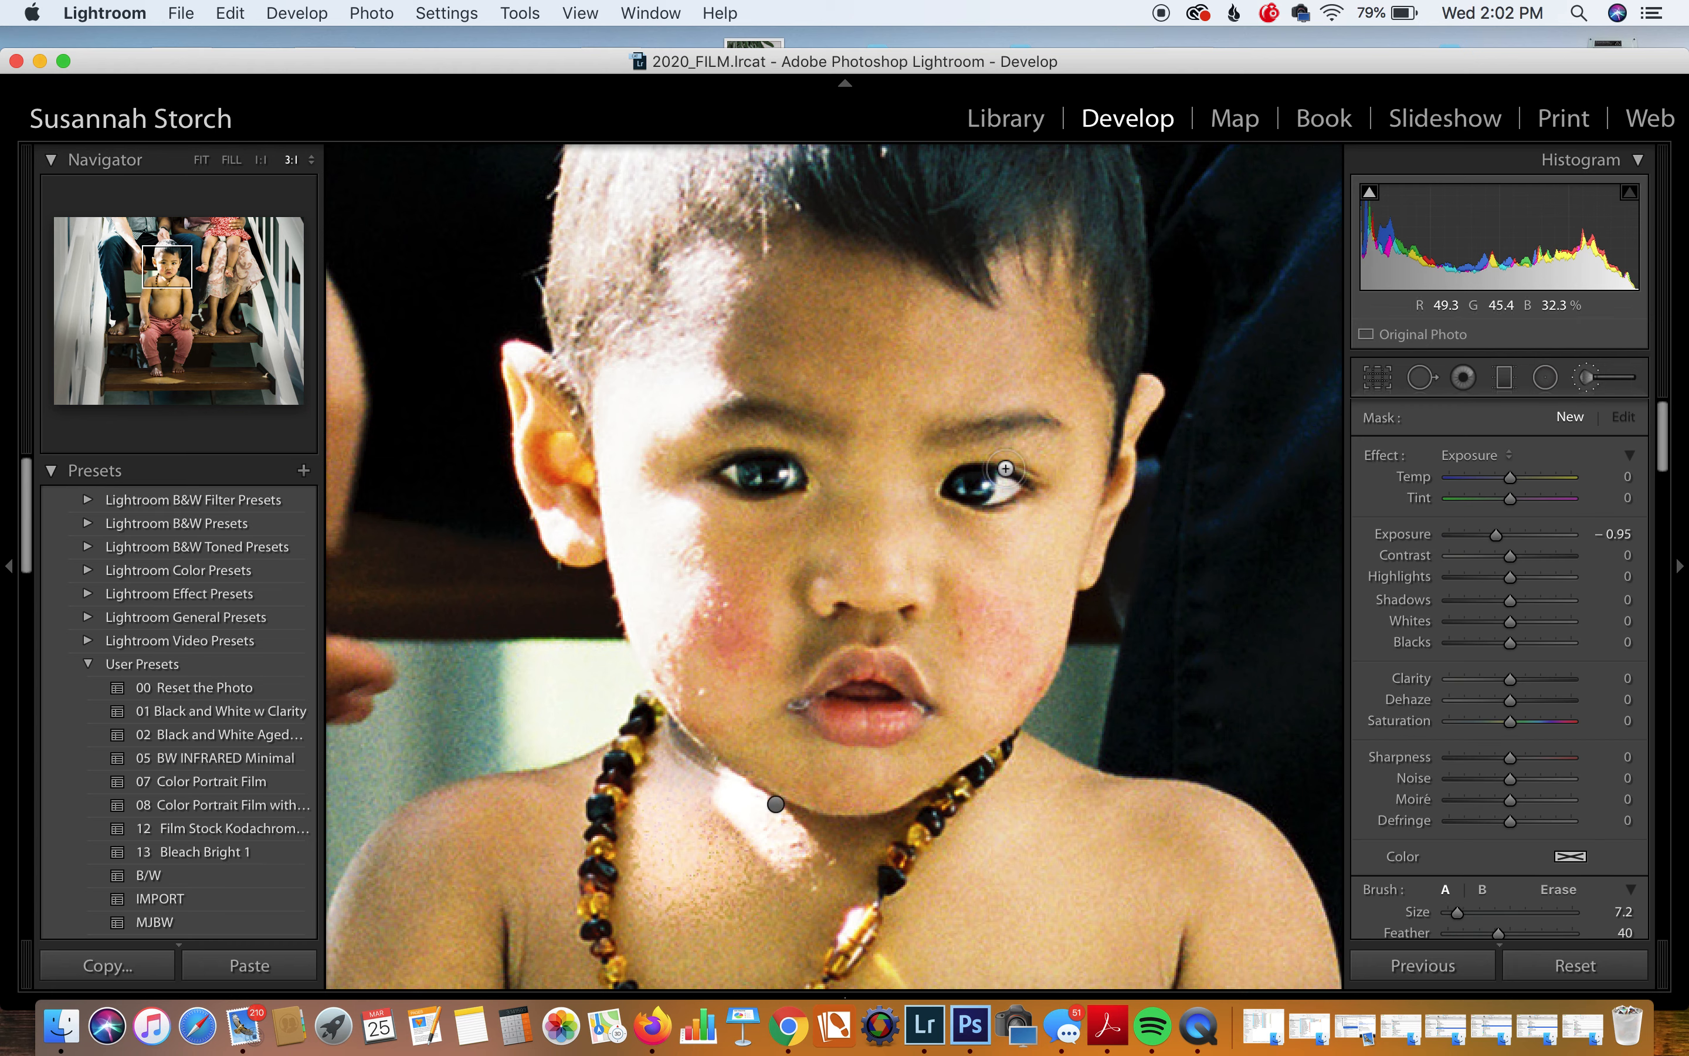
drag(1456, 911, 1447, 912)
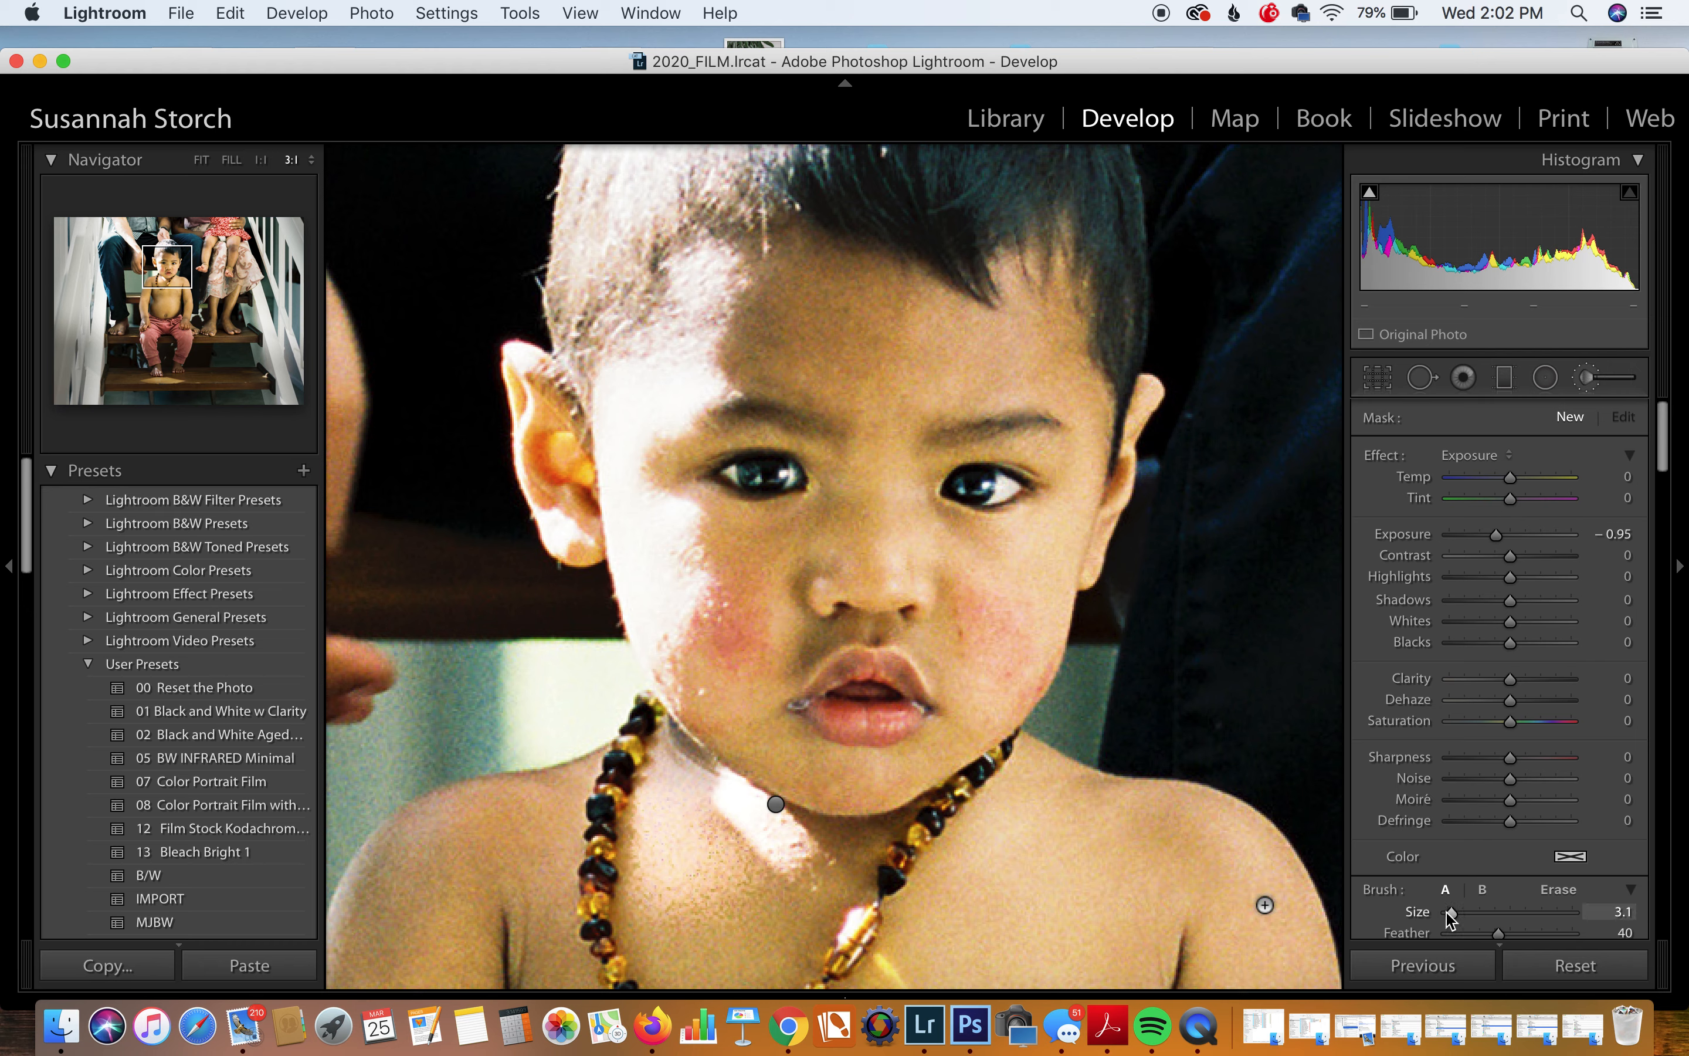
click(1476, 456)
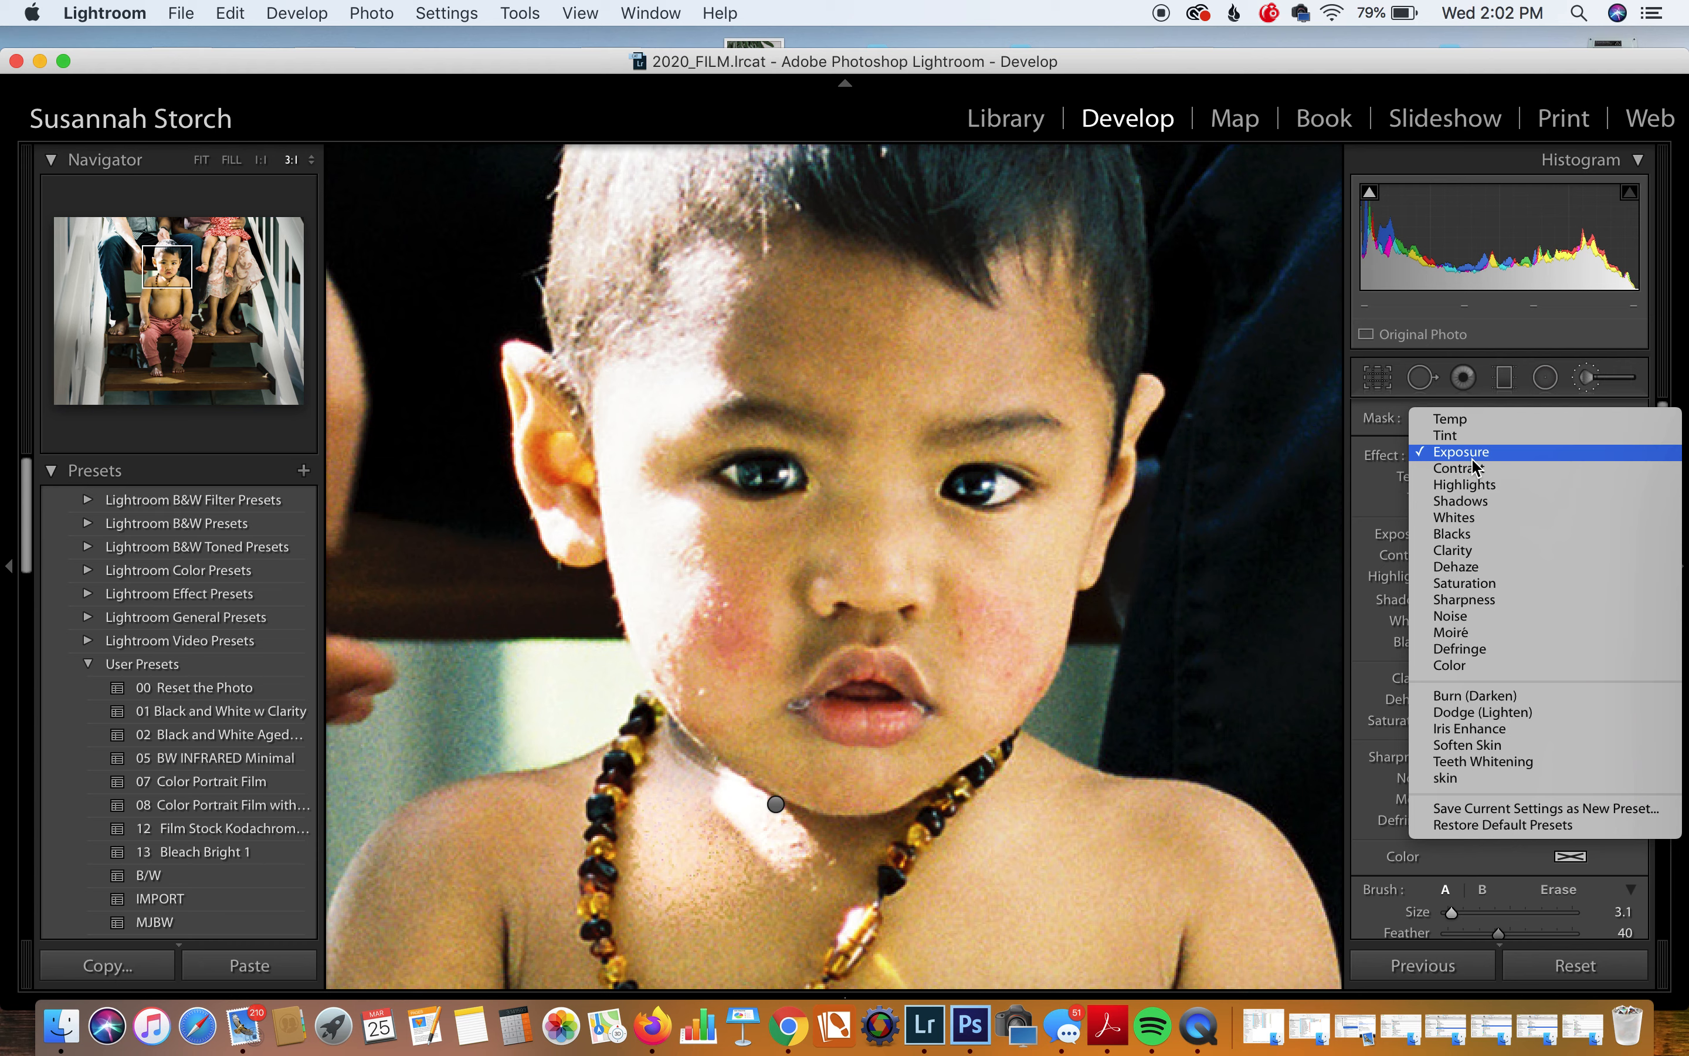
click(1475, 728)
Step: Paint both irises and raise the brush exposure to 1.97
mouse_move(988, 487)
mouse_down()
mouse_move(970, 491)
mouse_move(986, 485)
mouse_up()
mouse_move(781, 465)
mouse_down()
mouse_move(748, 476)
mouse_move(779, 470)
mouse_up()
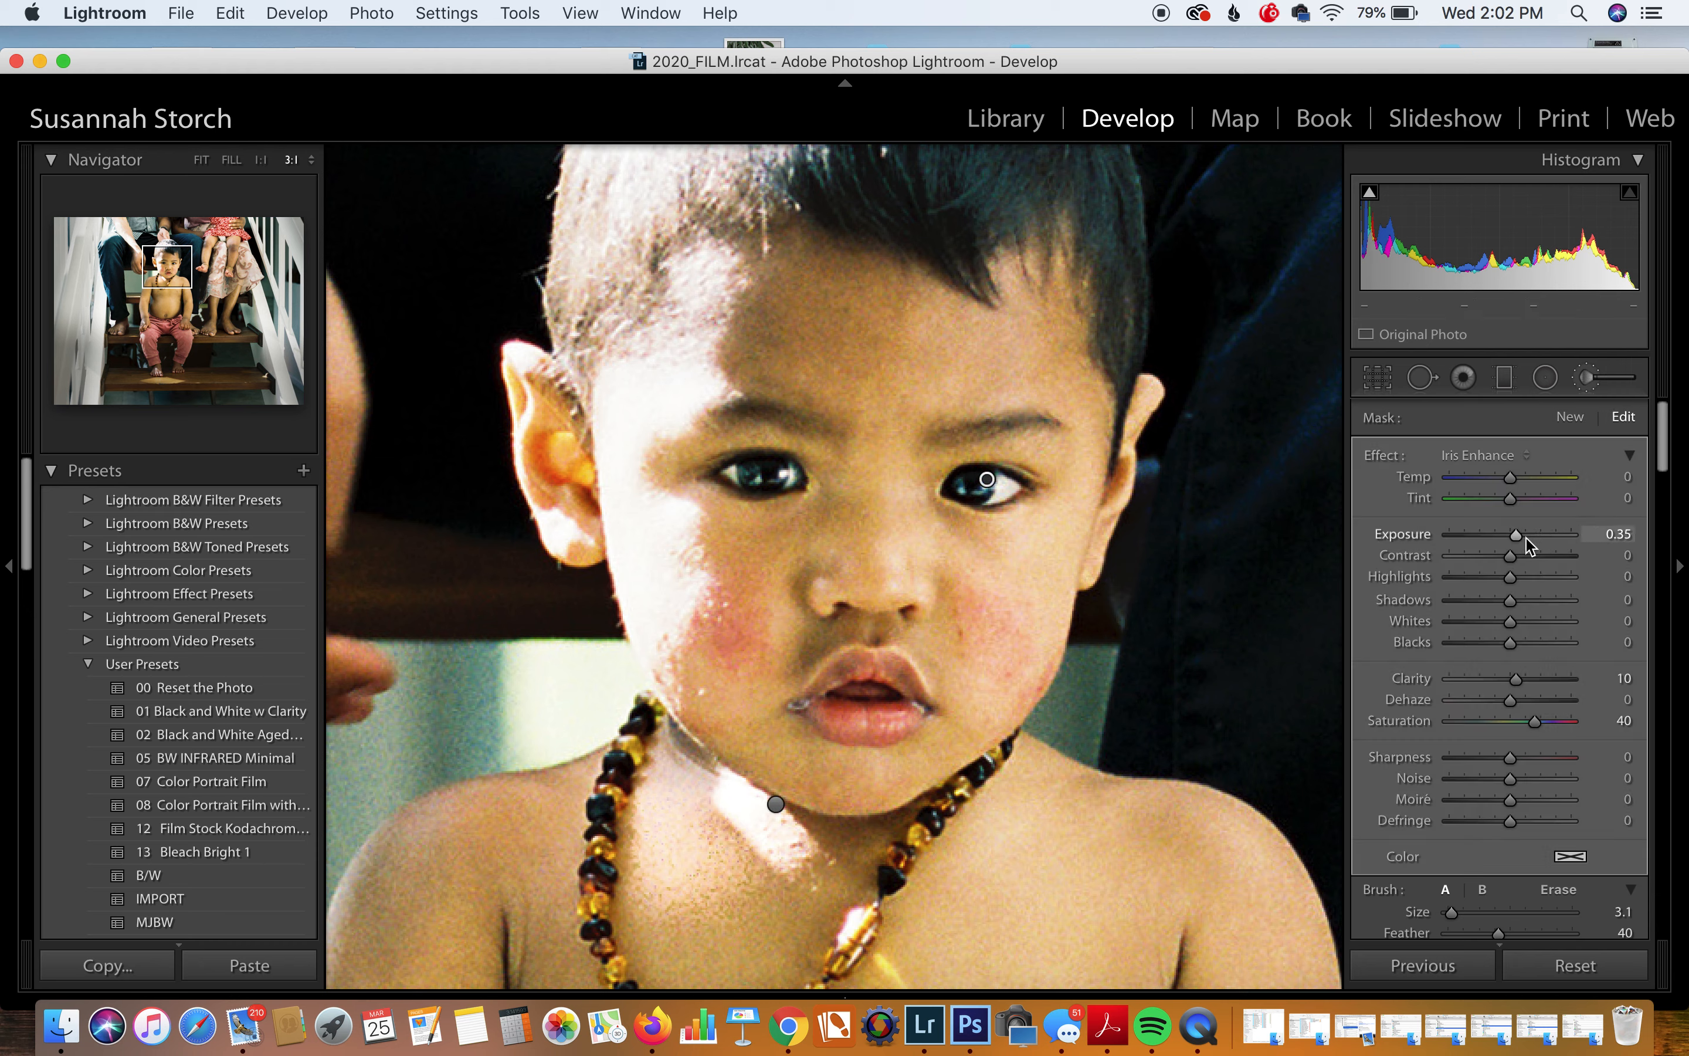
drag(1518, 532, 1541, 534)
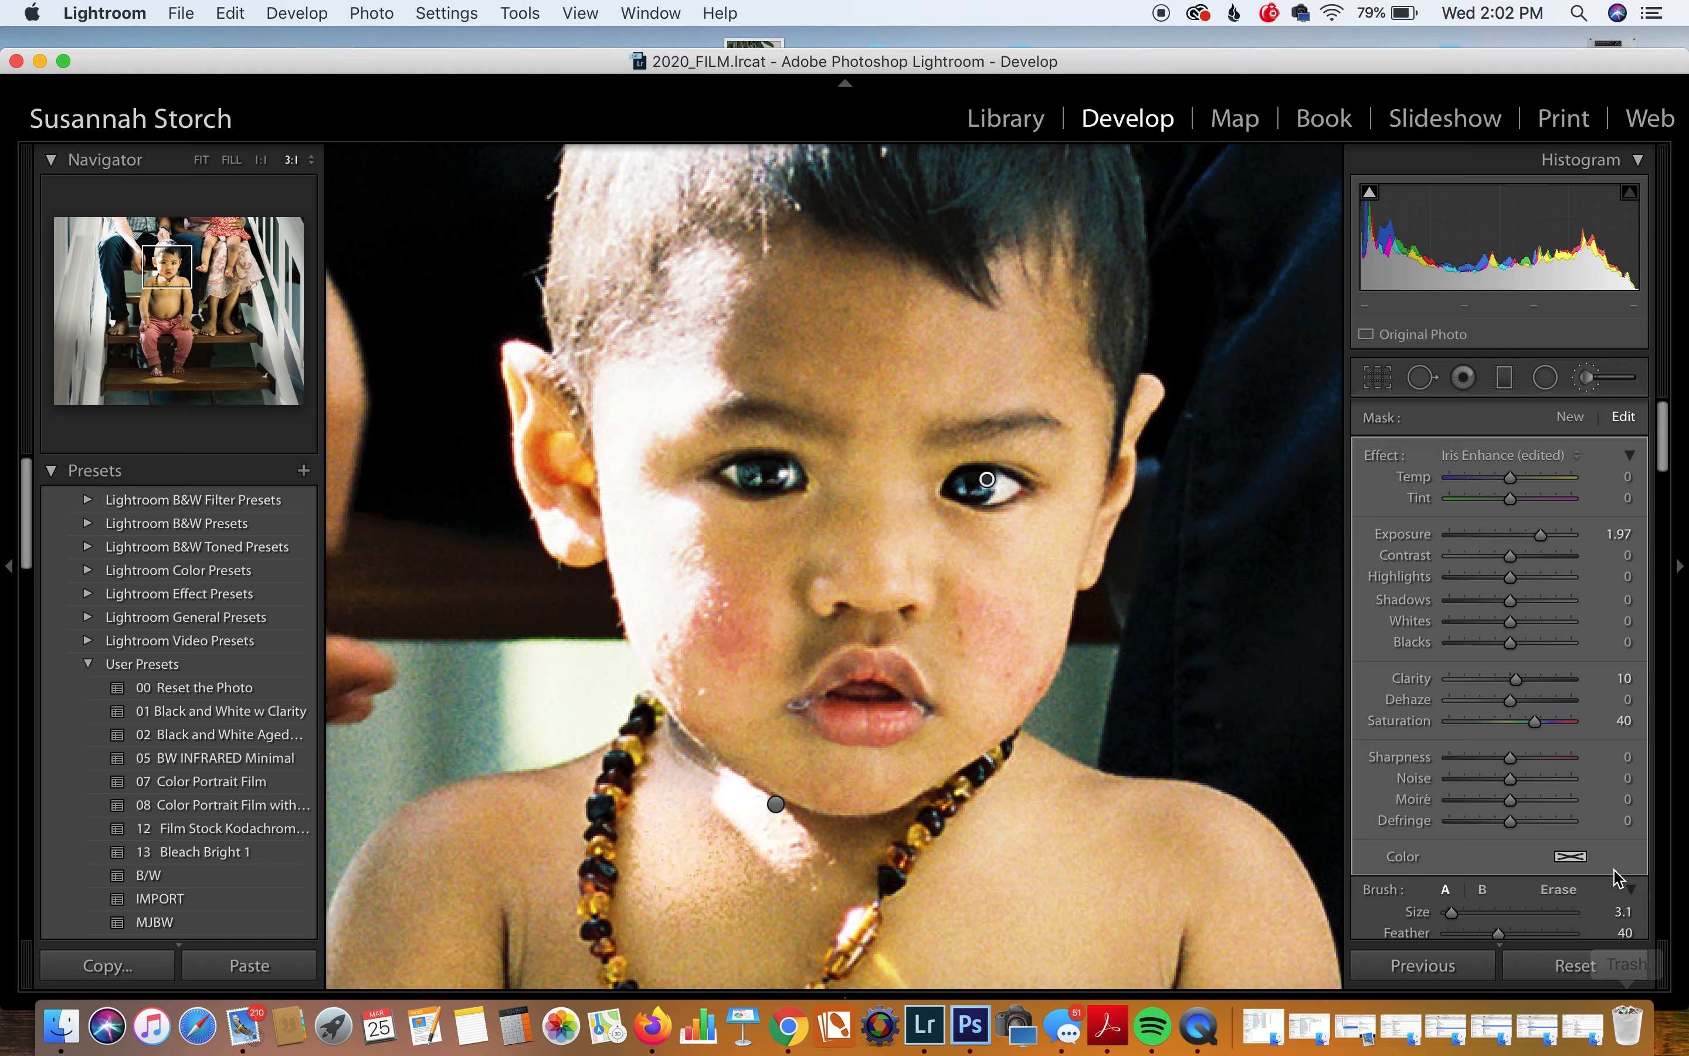
scroll(1621, 908, down, 5)
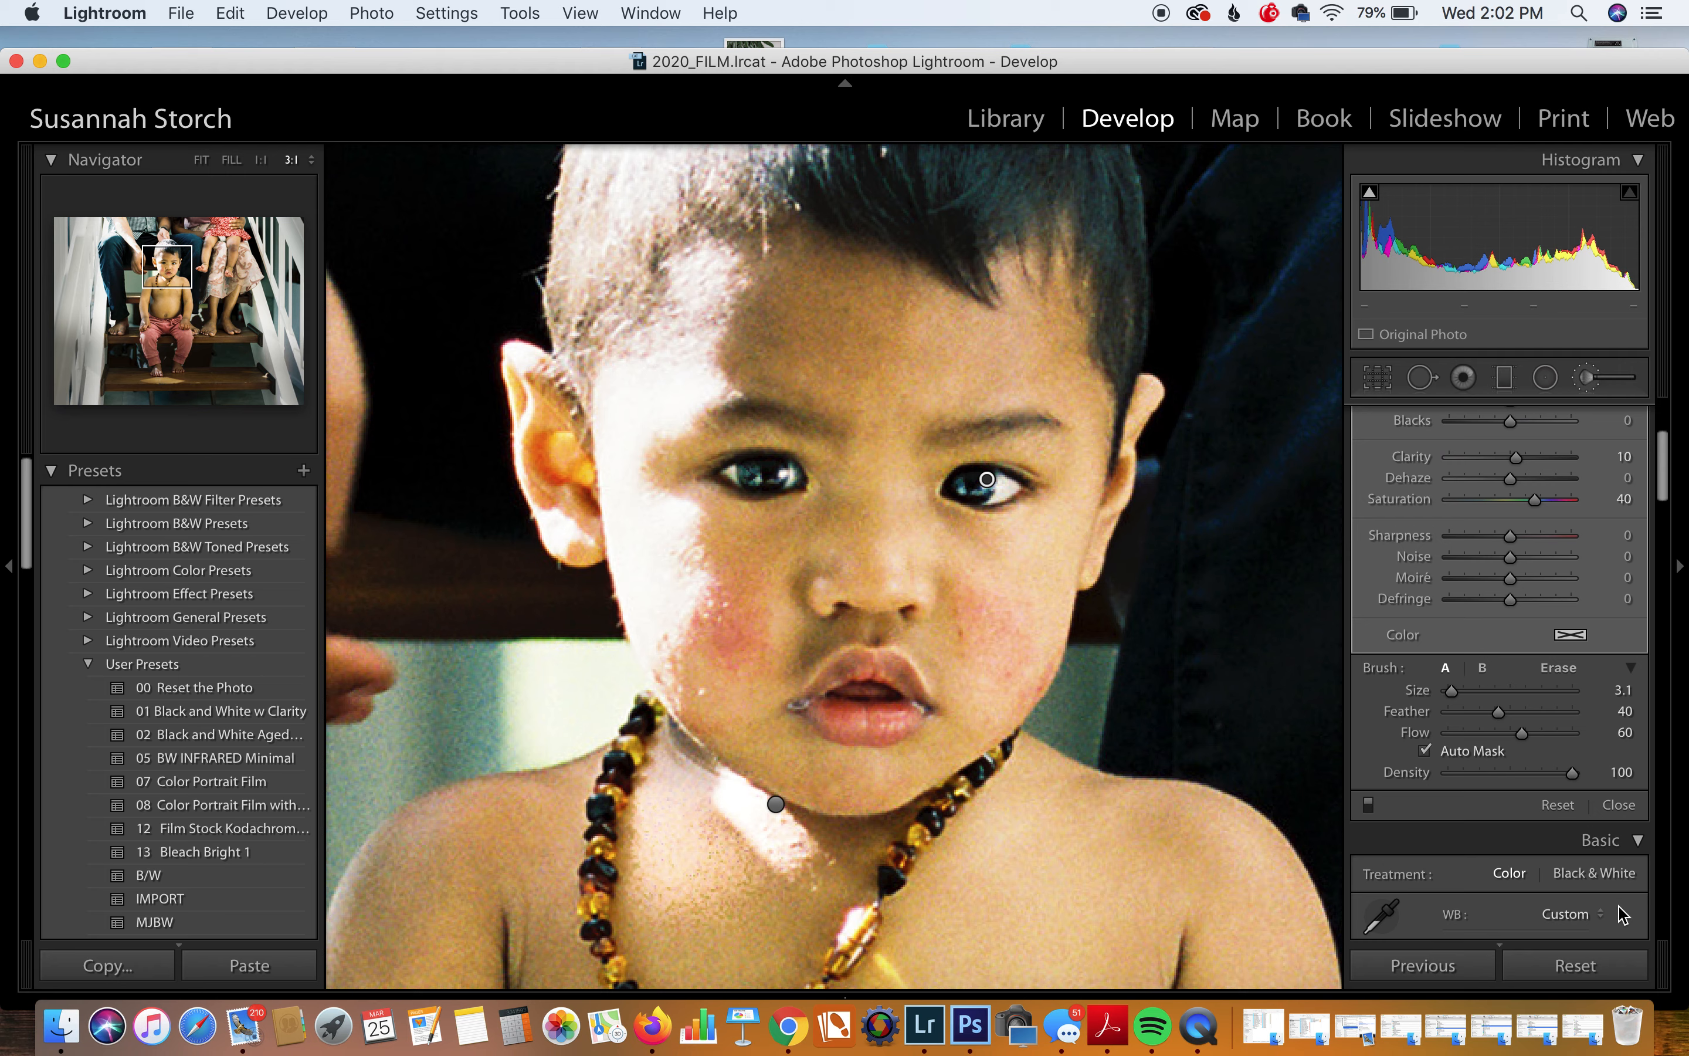
click(1619, 804)
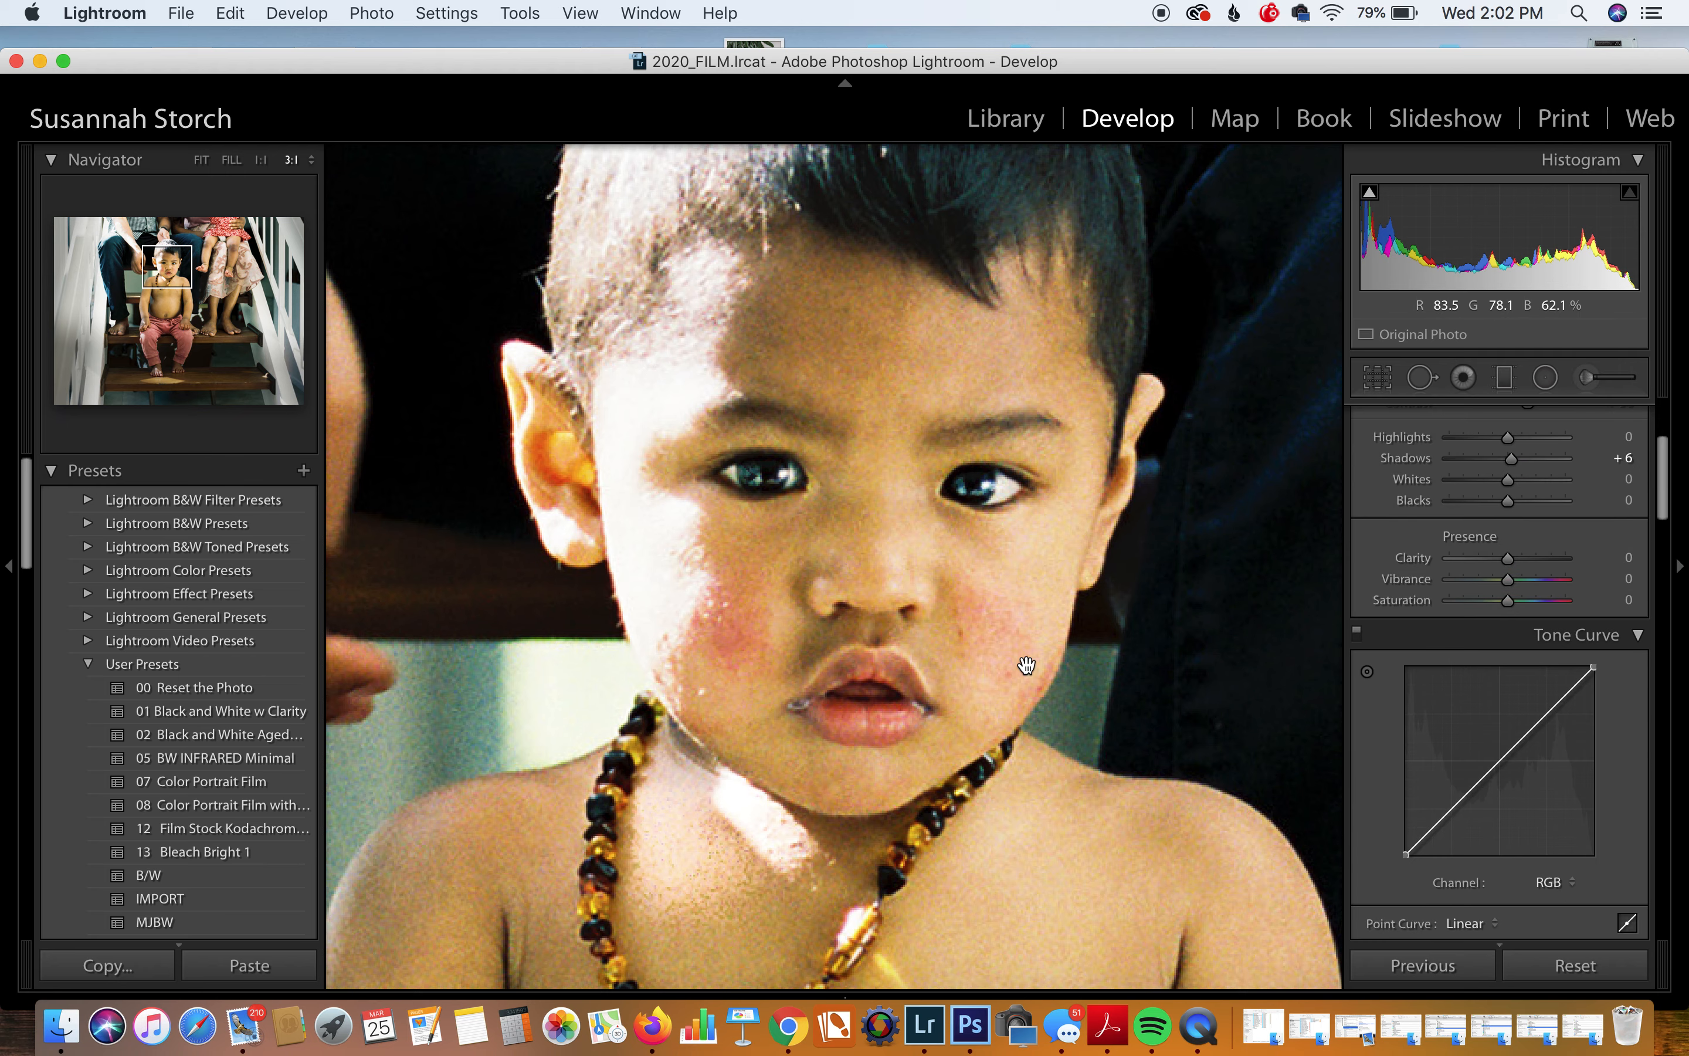
click(1013, 489)
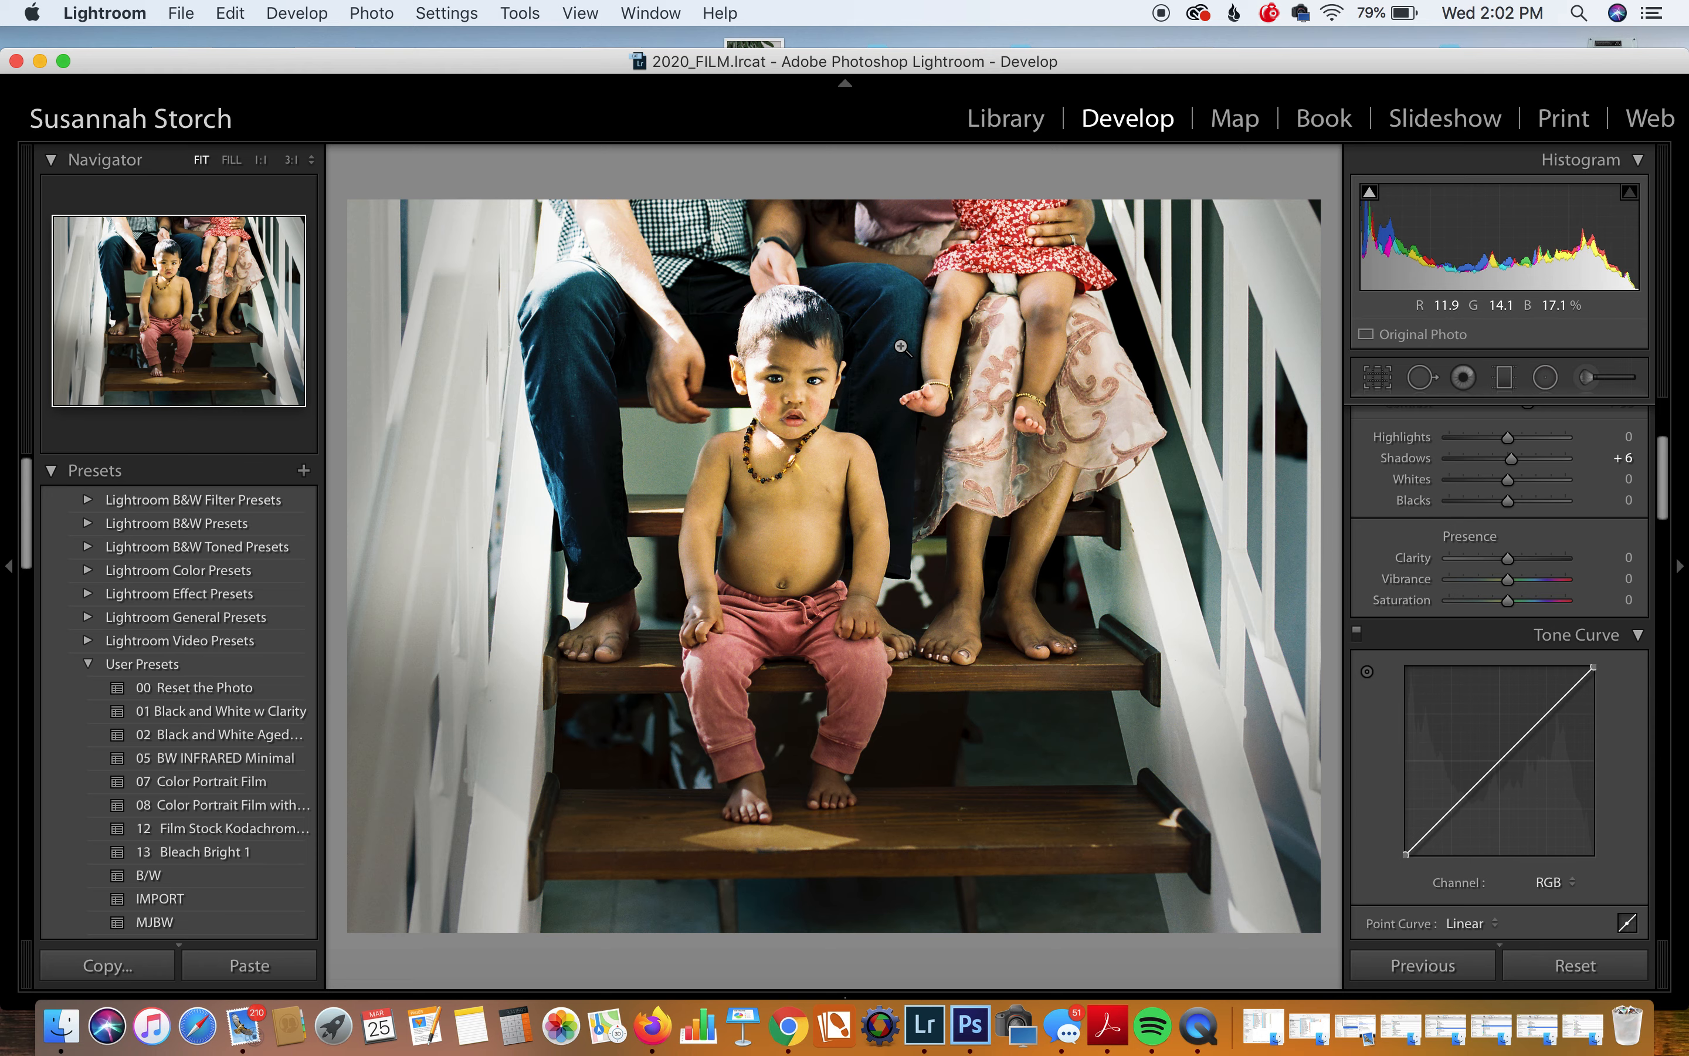
Step: Lower the neck brush adjustment to -0.74 exposure, then fit the whole photo in view
click(766, 415)
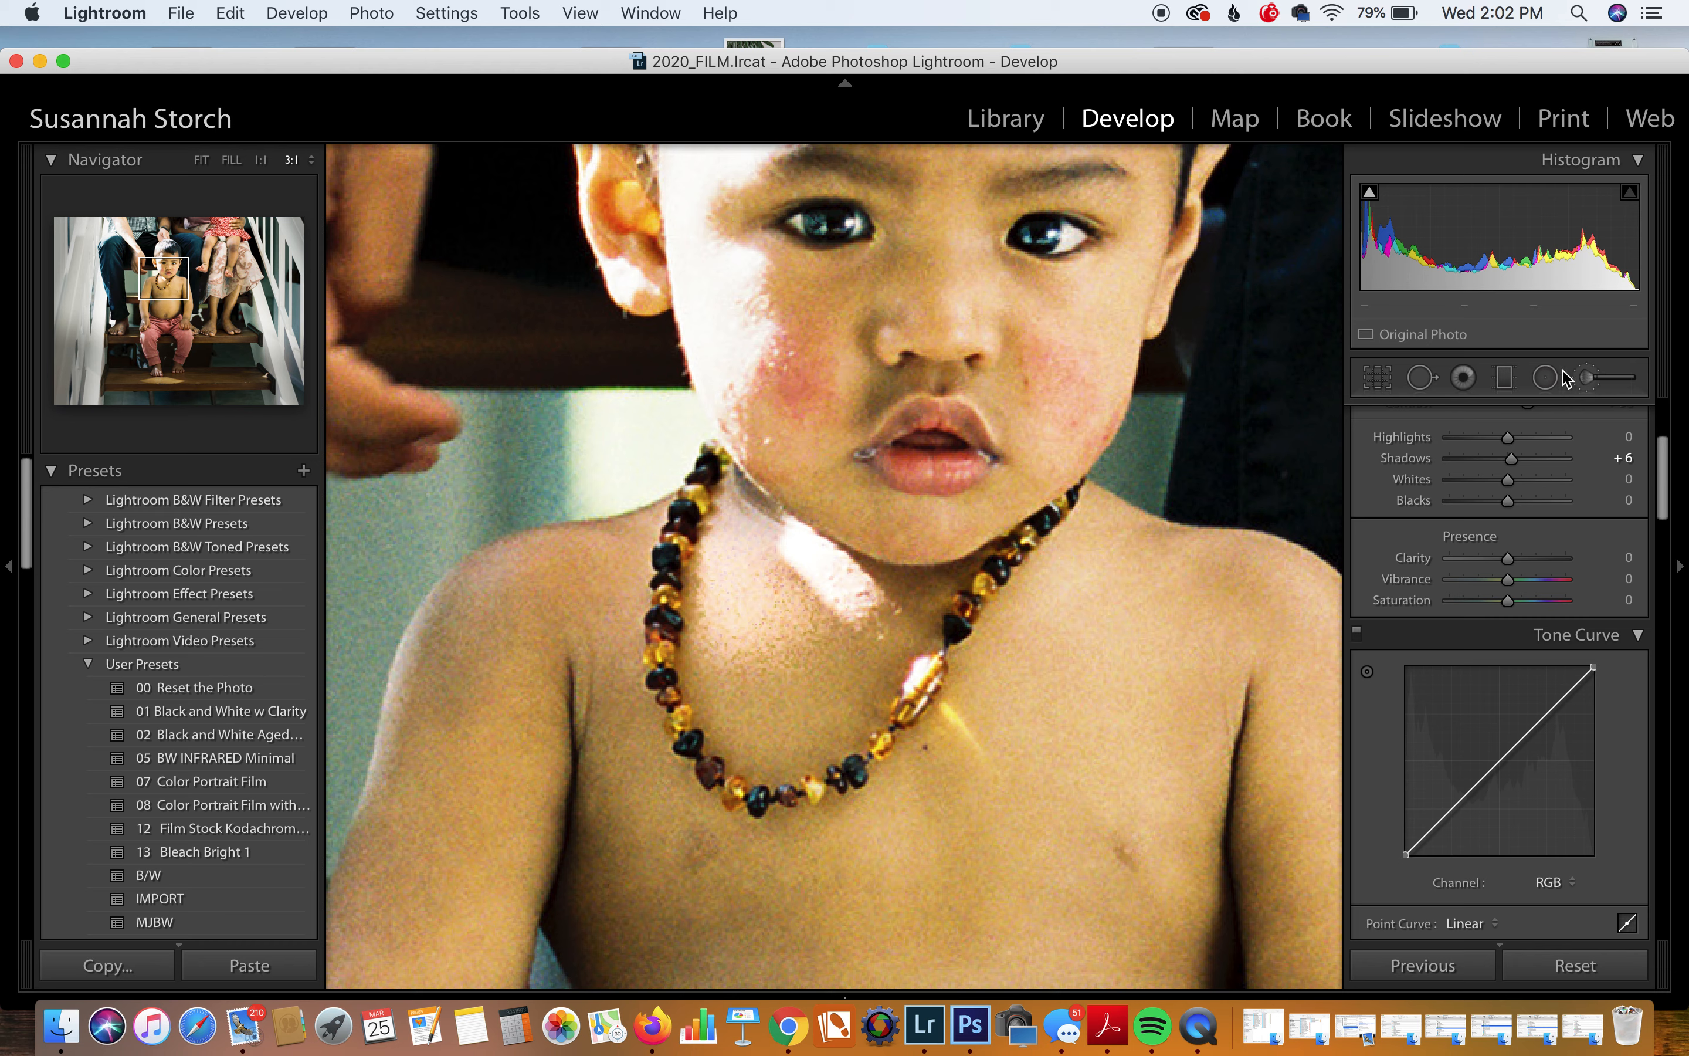
click(1588, 378)
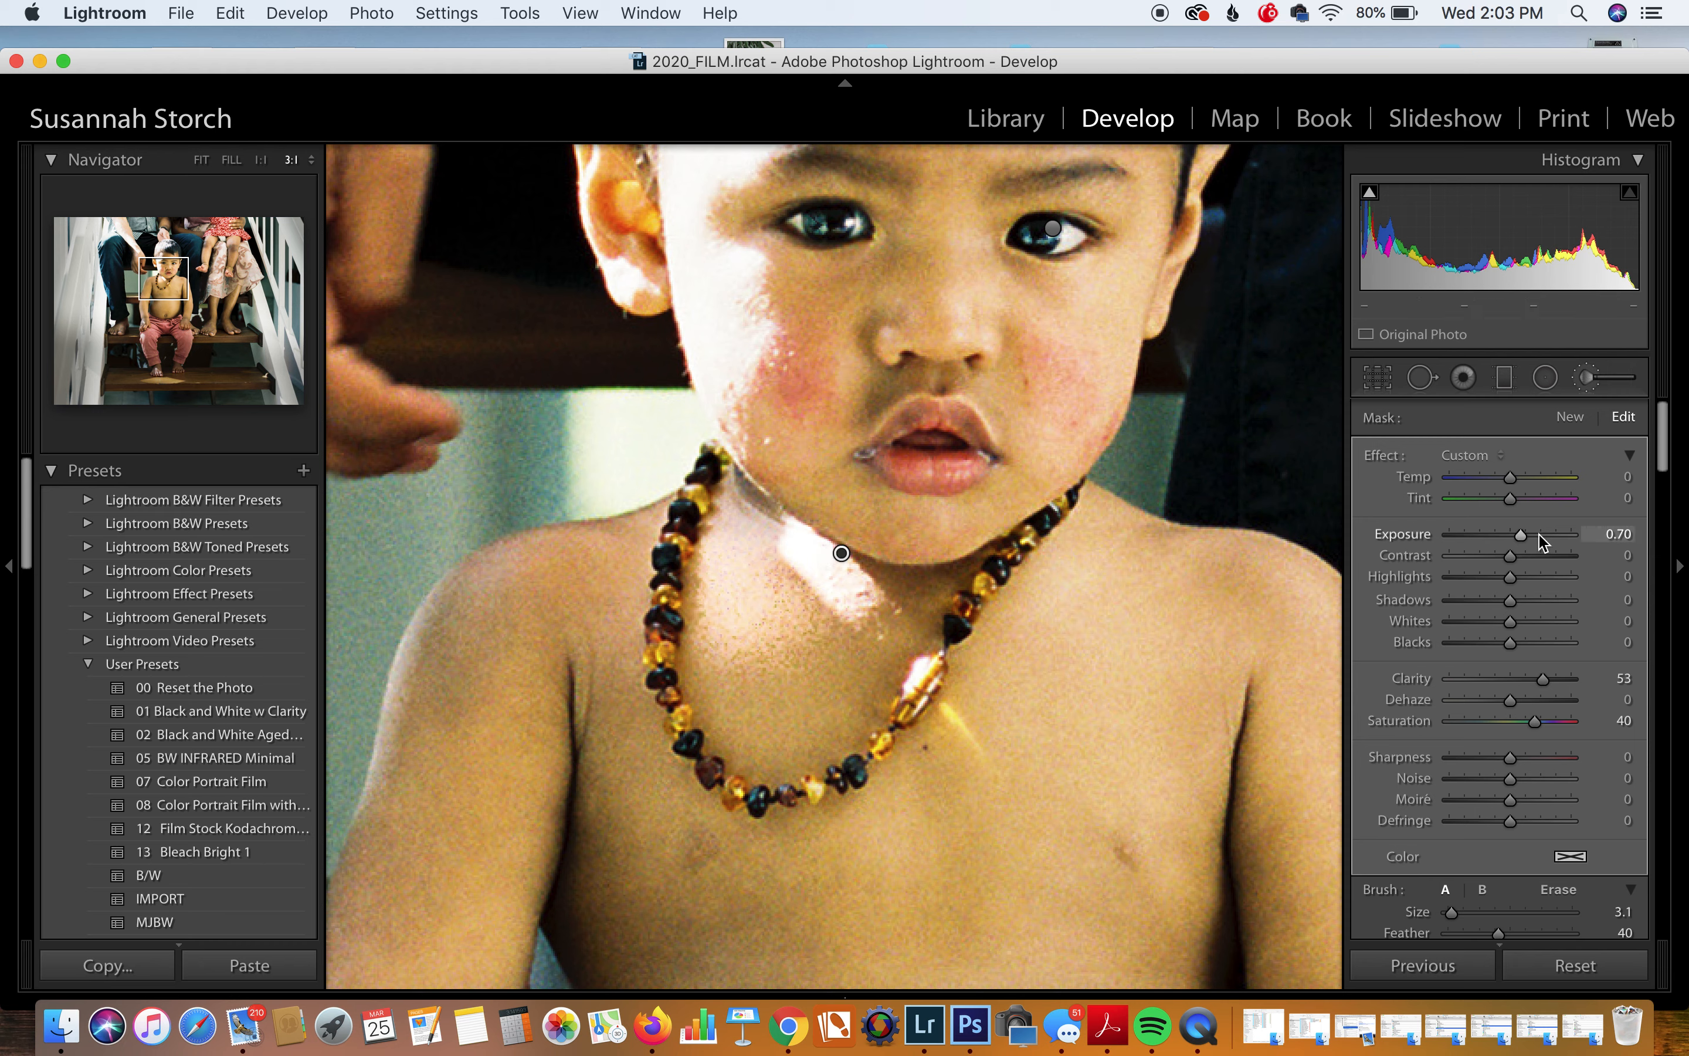
mouse_move(1521, 538)
mouse_down()
mouse_move(1474, 539)
mouse_move(1498, 540)
mouse_up()
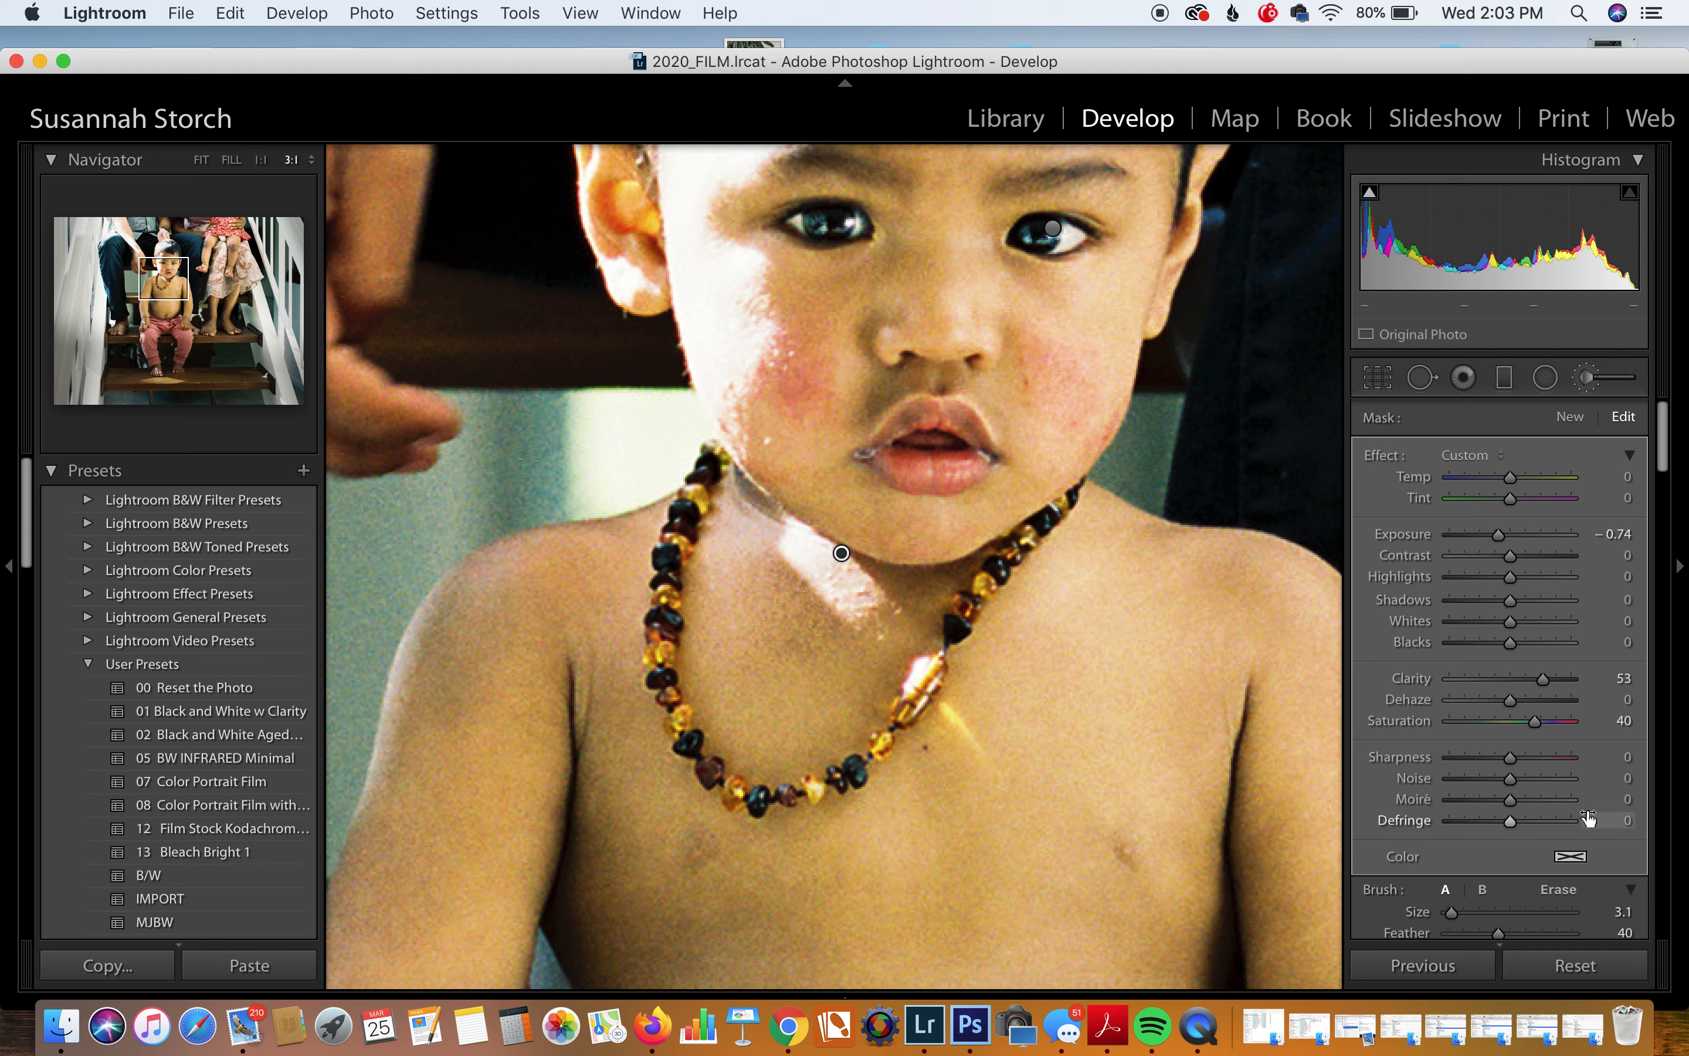
scroll(1595, 853, down, 1)
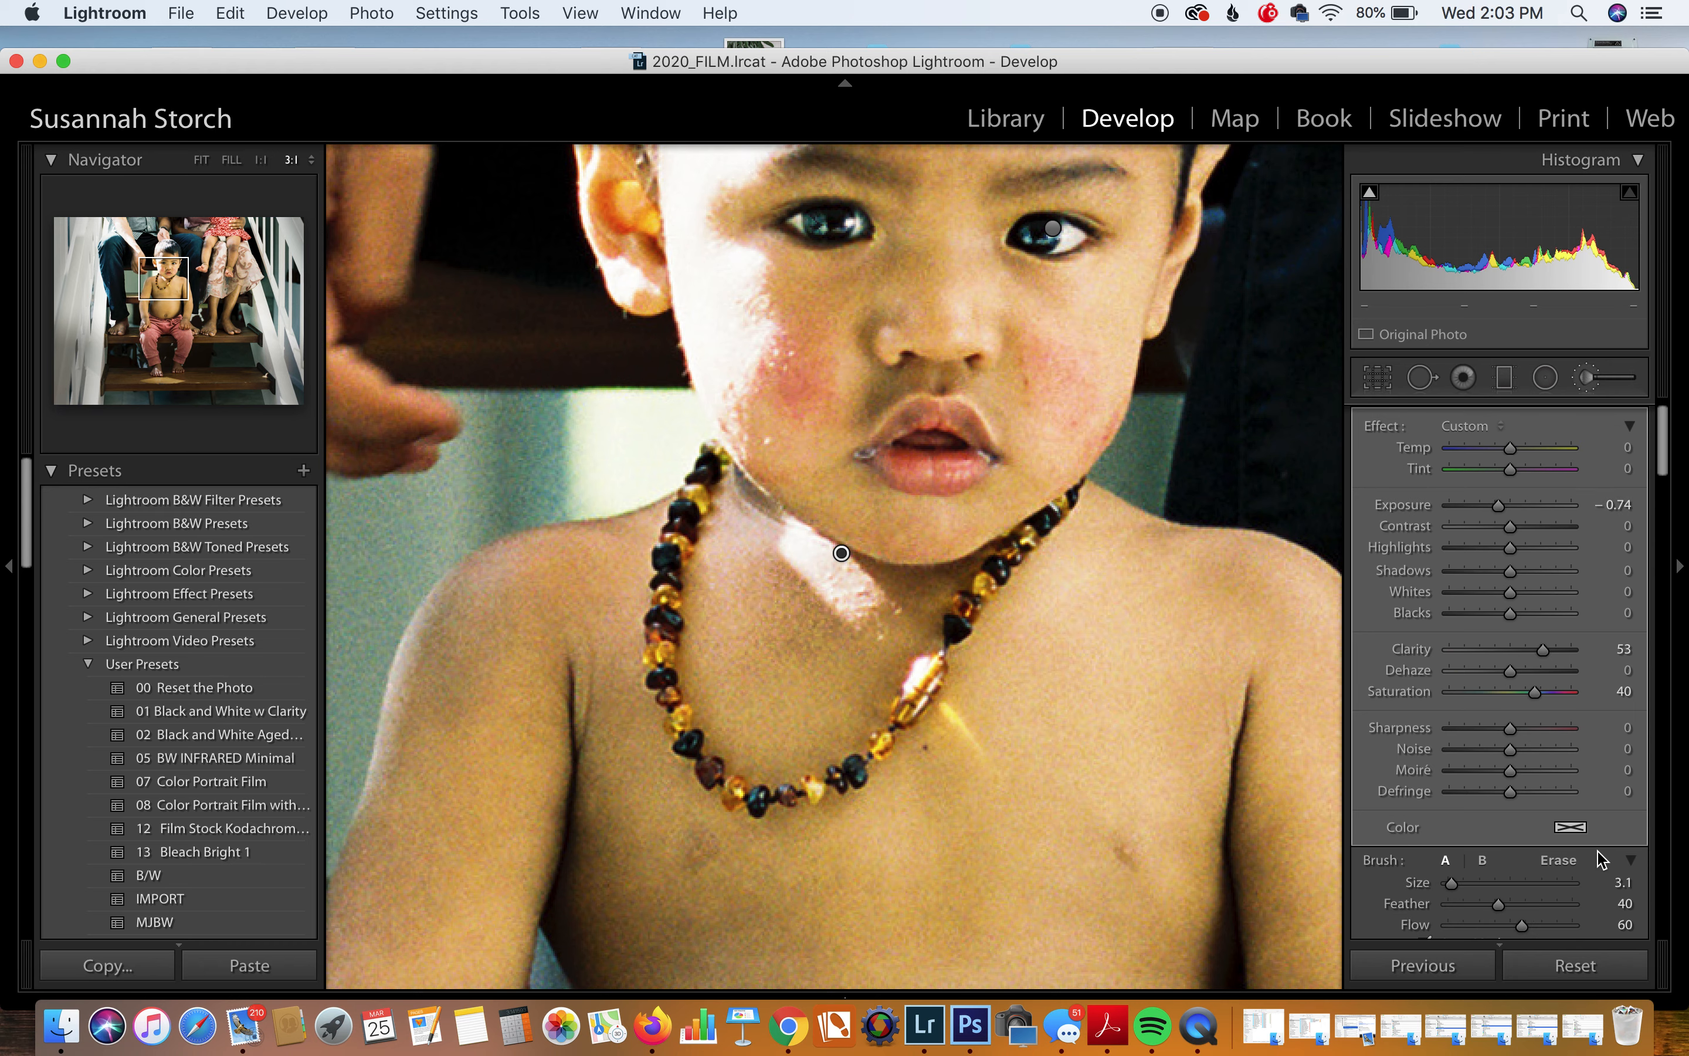
scroll(1604, 860, down, 4)
click(1620, 886)
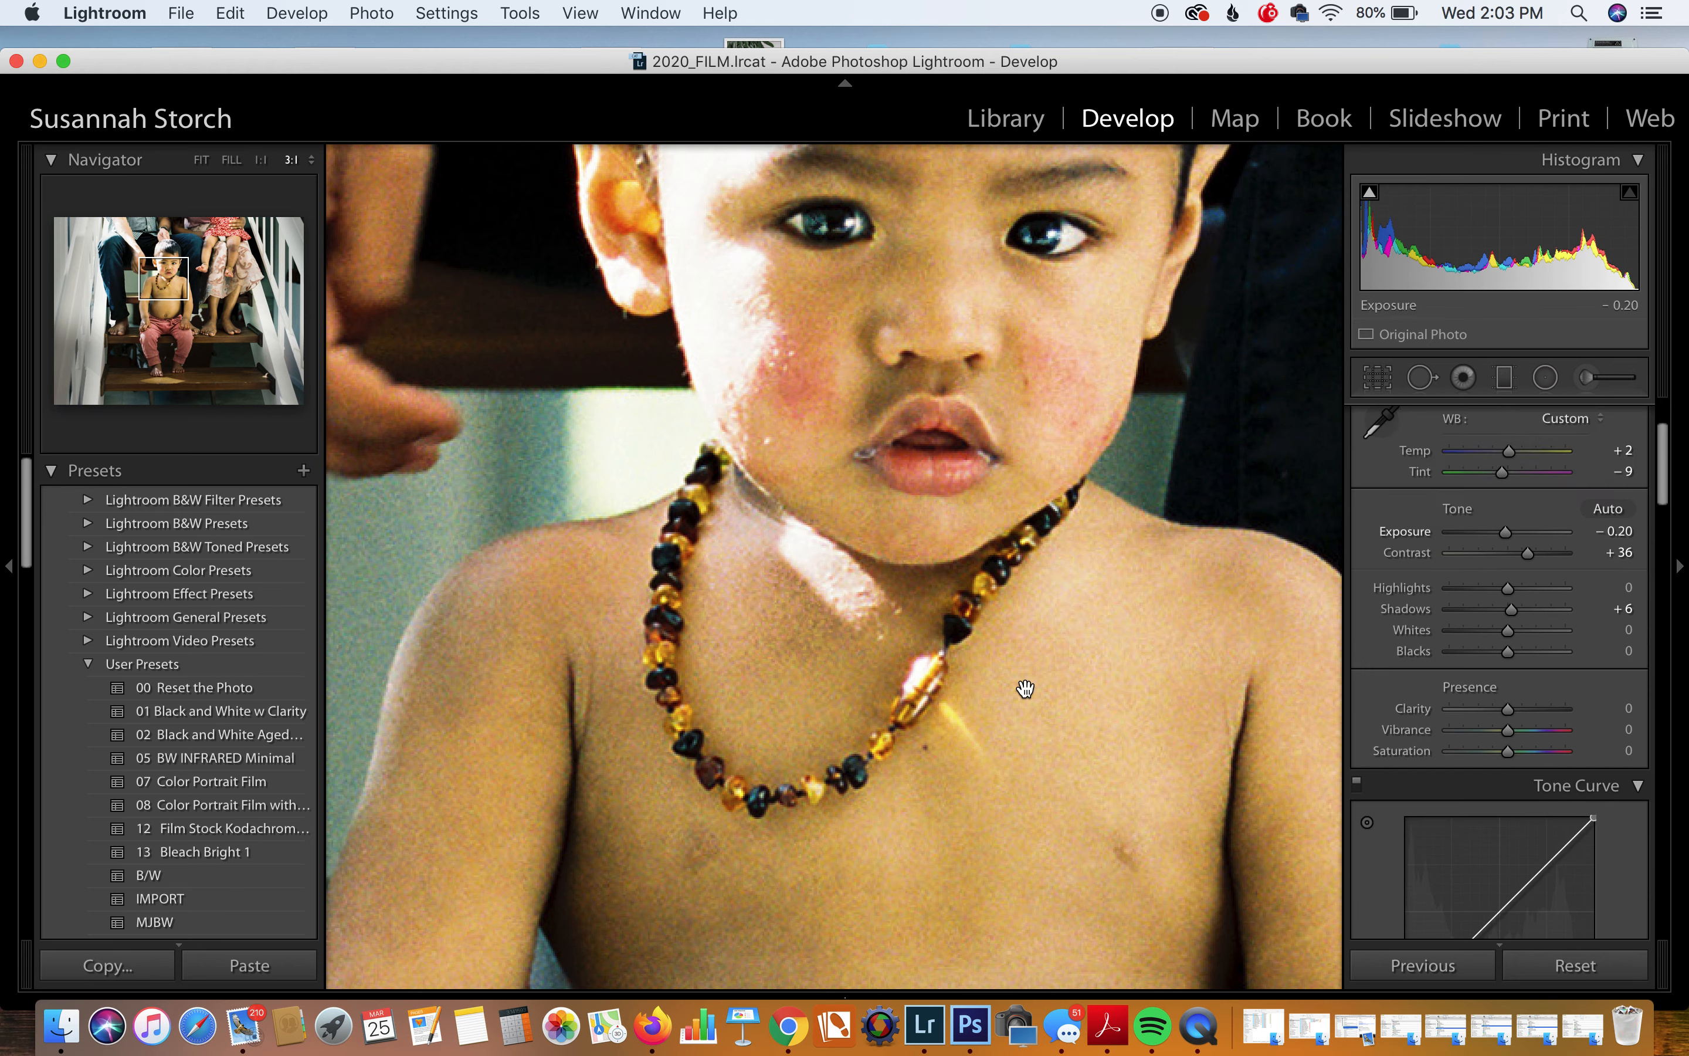
click(1027, 689)
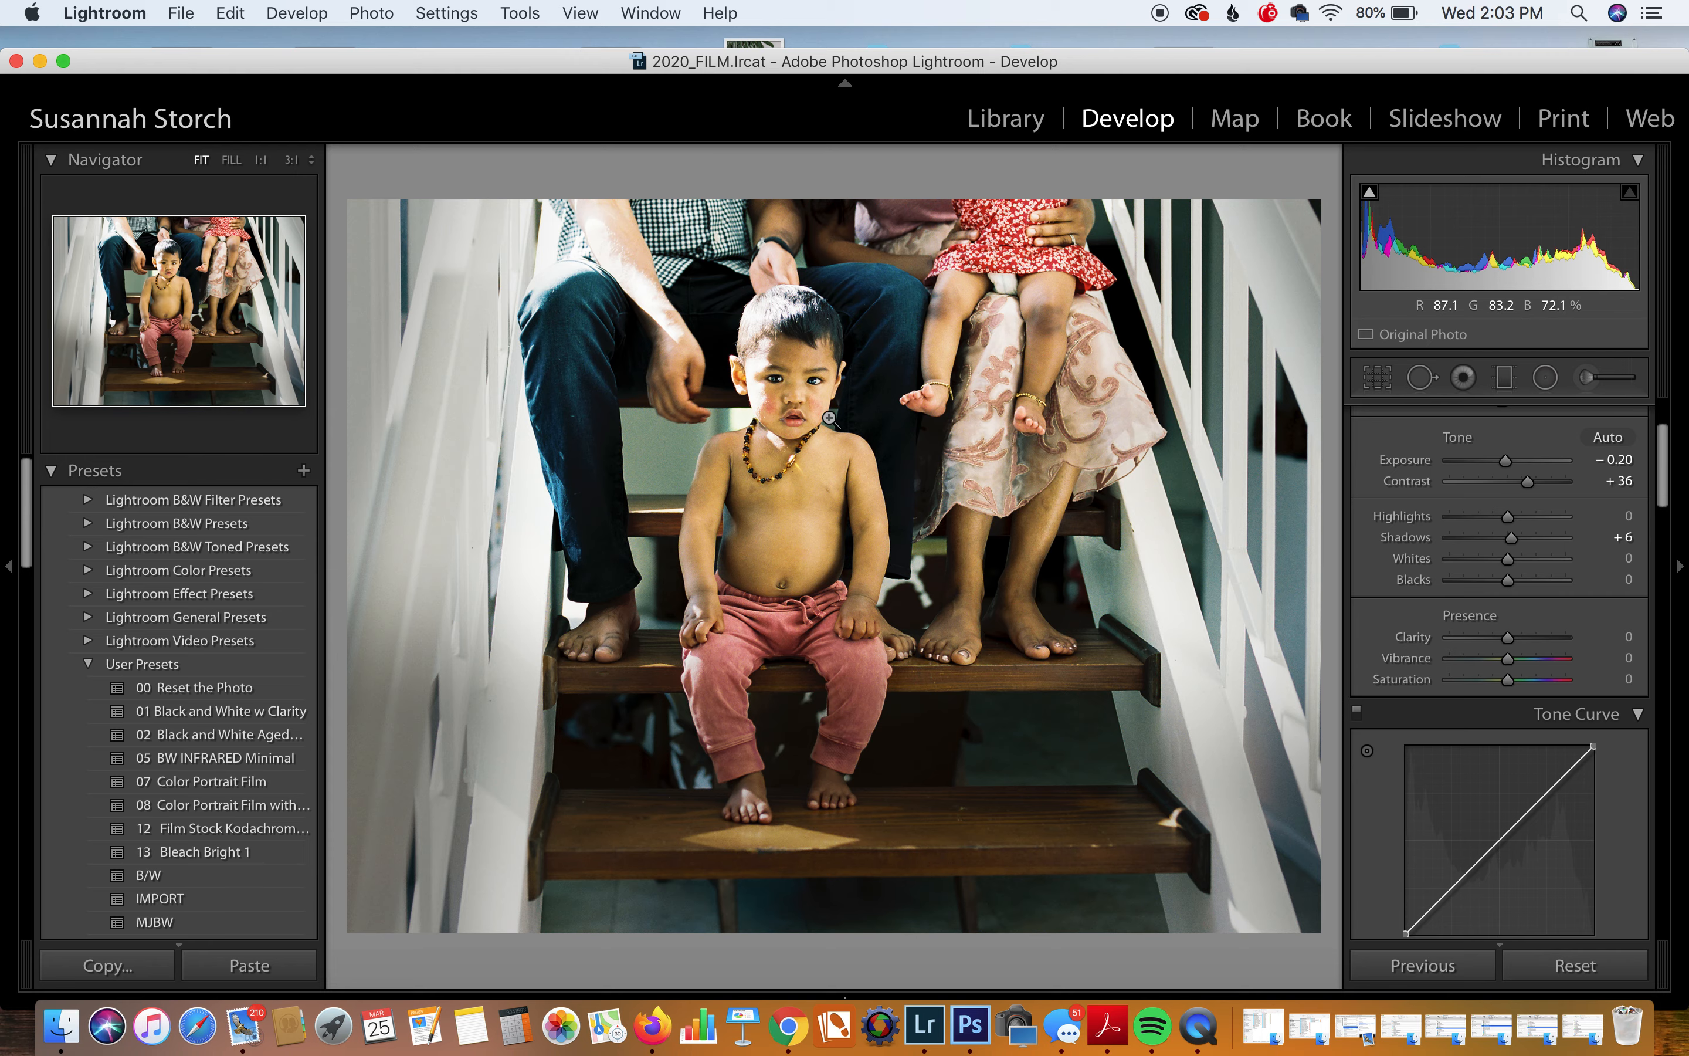
Step: Zoom in on the man's forearm and set up an Exposure brush at size 16.4
click(723, 318)
drag(683, 294, 1093, 690)
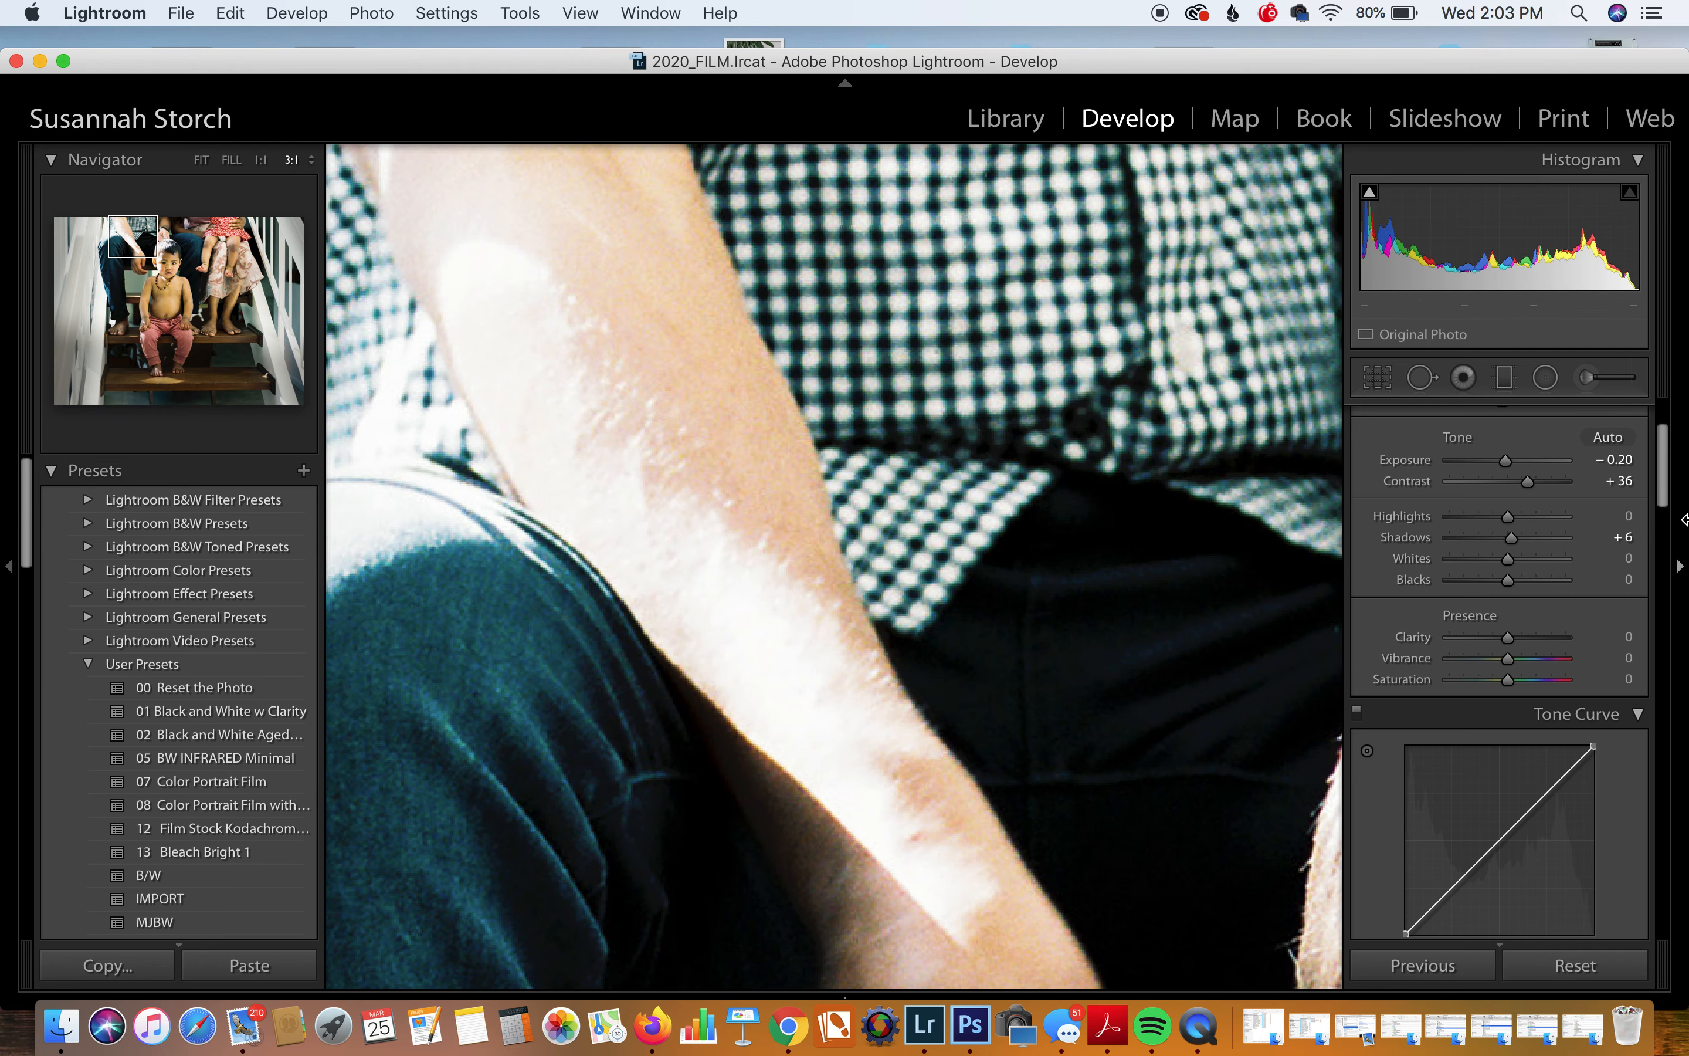
click(1586, 378)
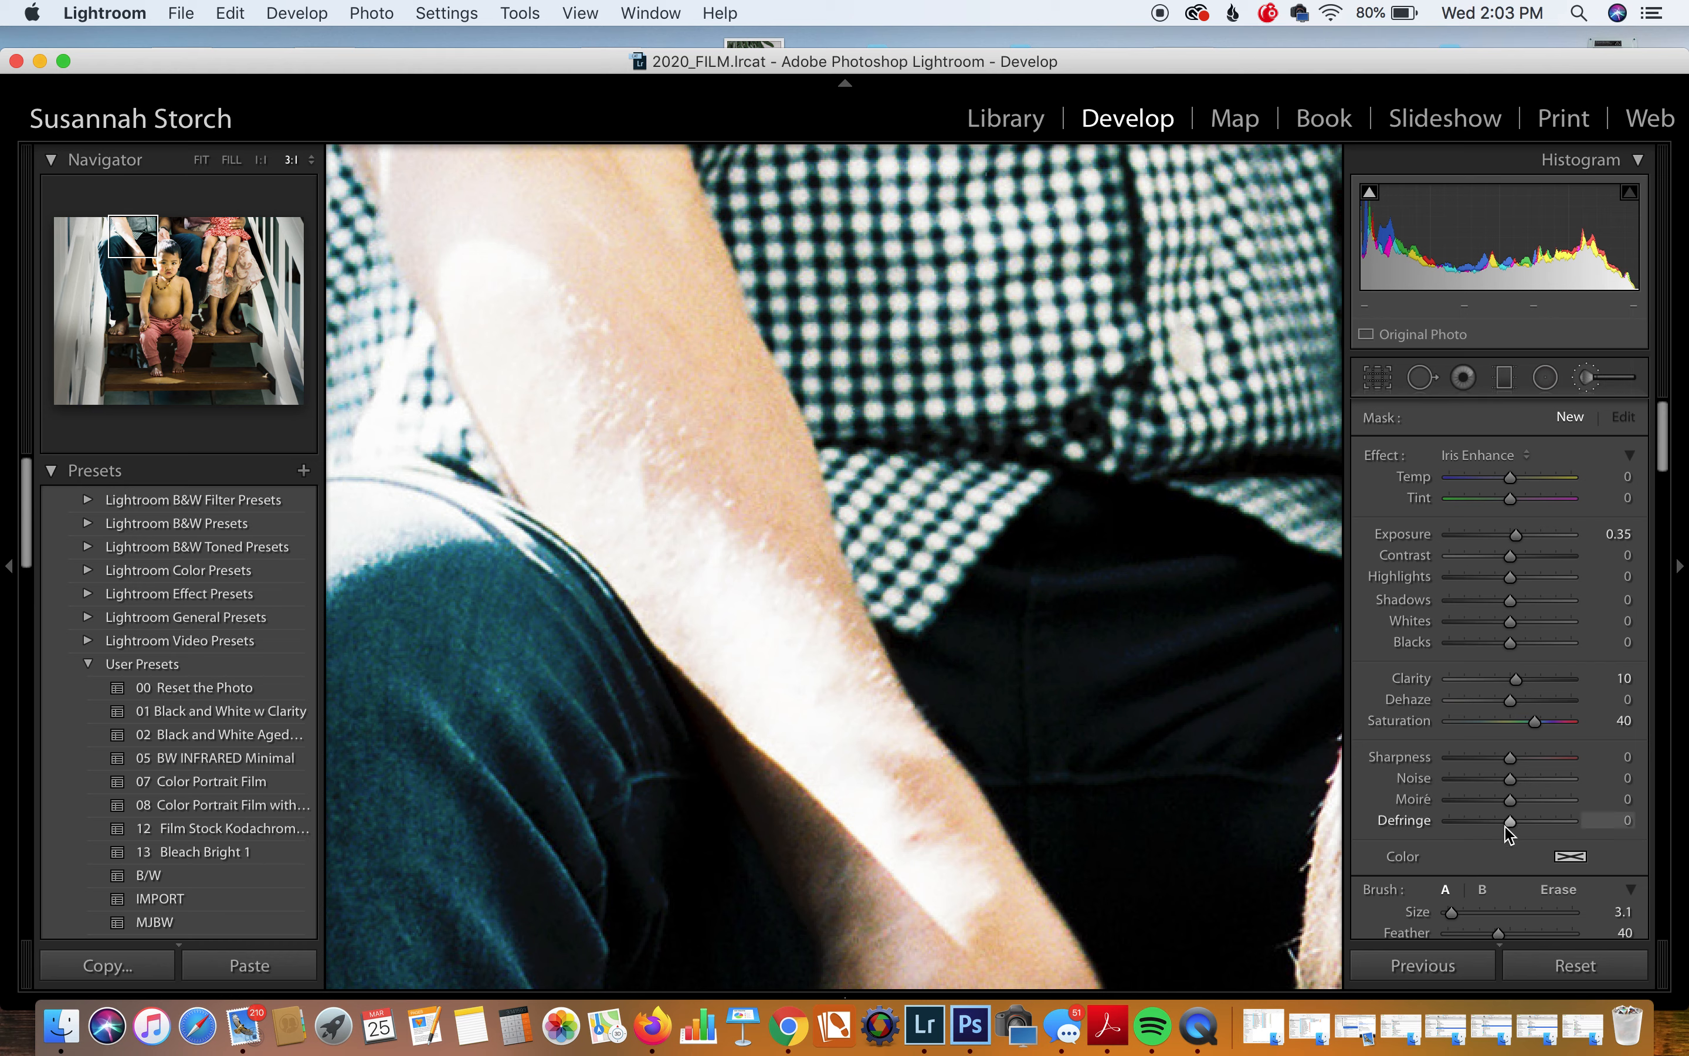
drag(1452, 911, 1539, 935)
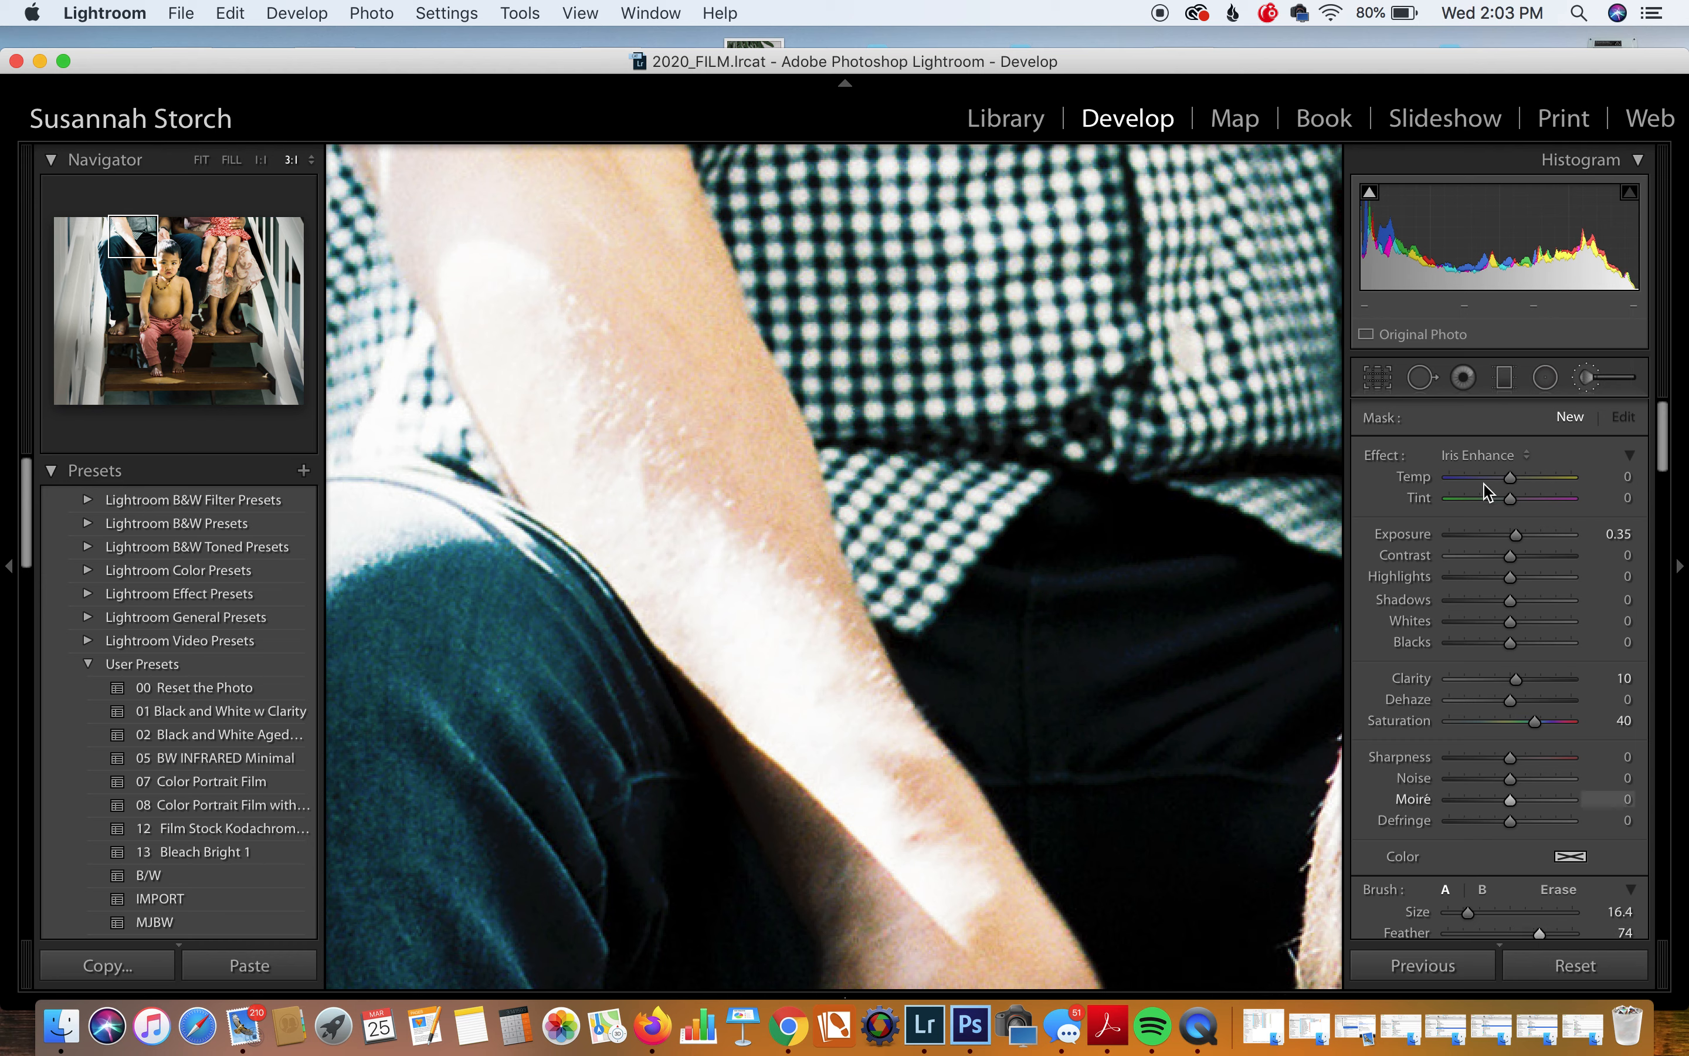
click(1495, 456)
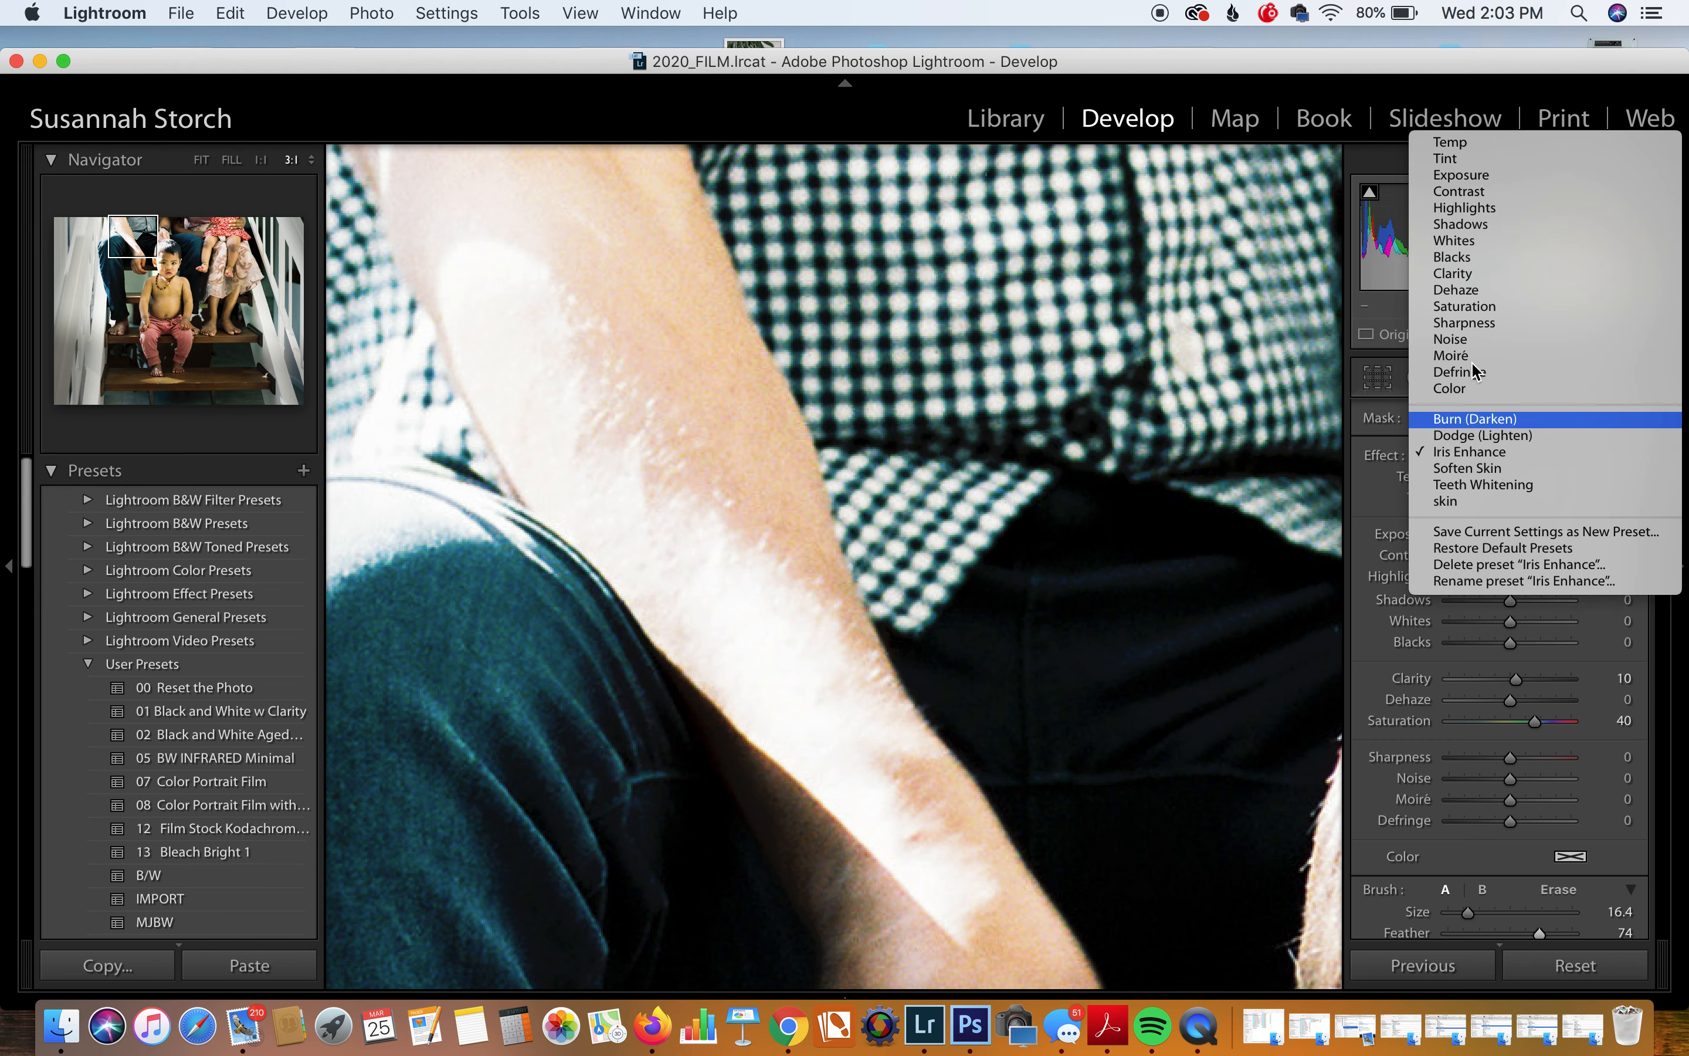
click(1466, 175)
drag(1499, 542, 1485, 542)
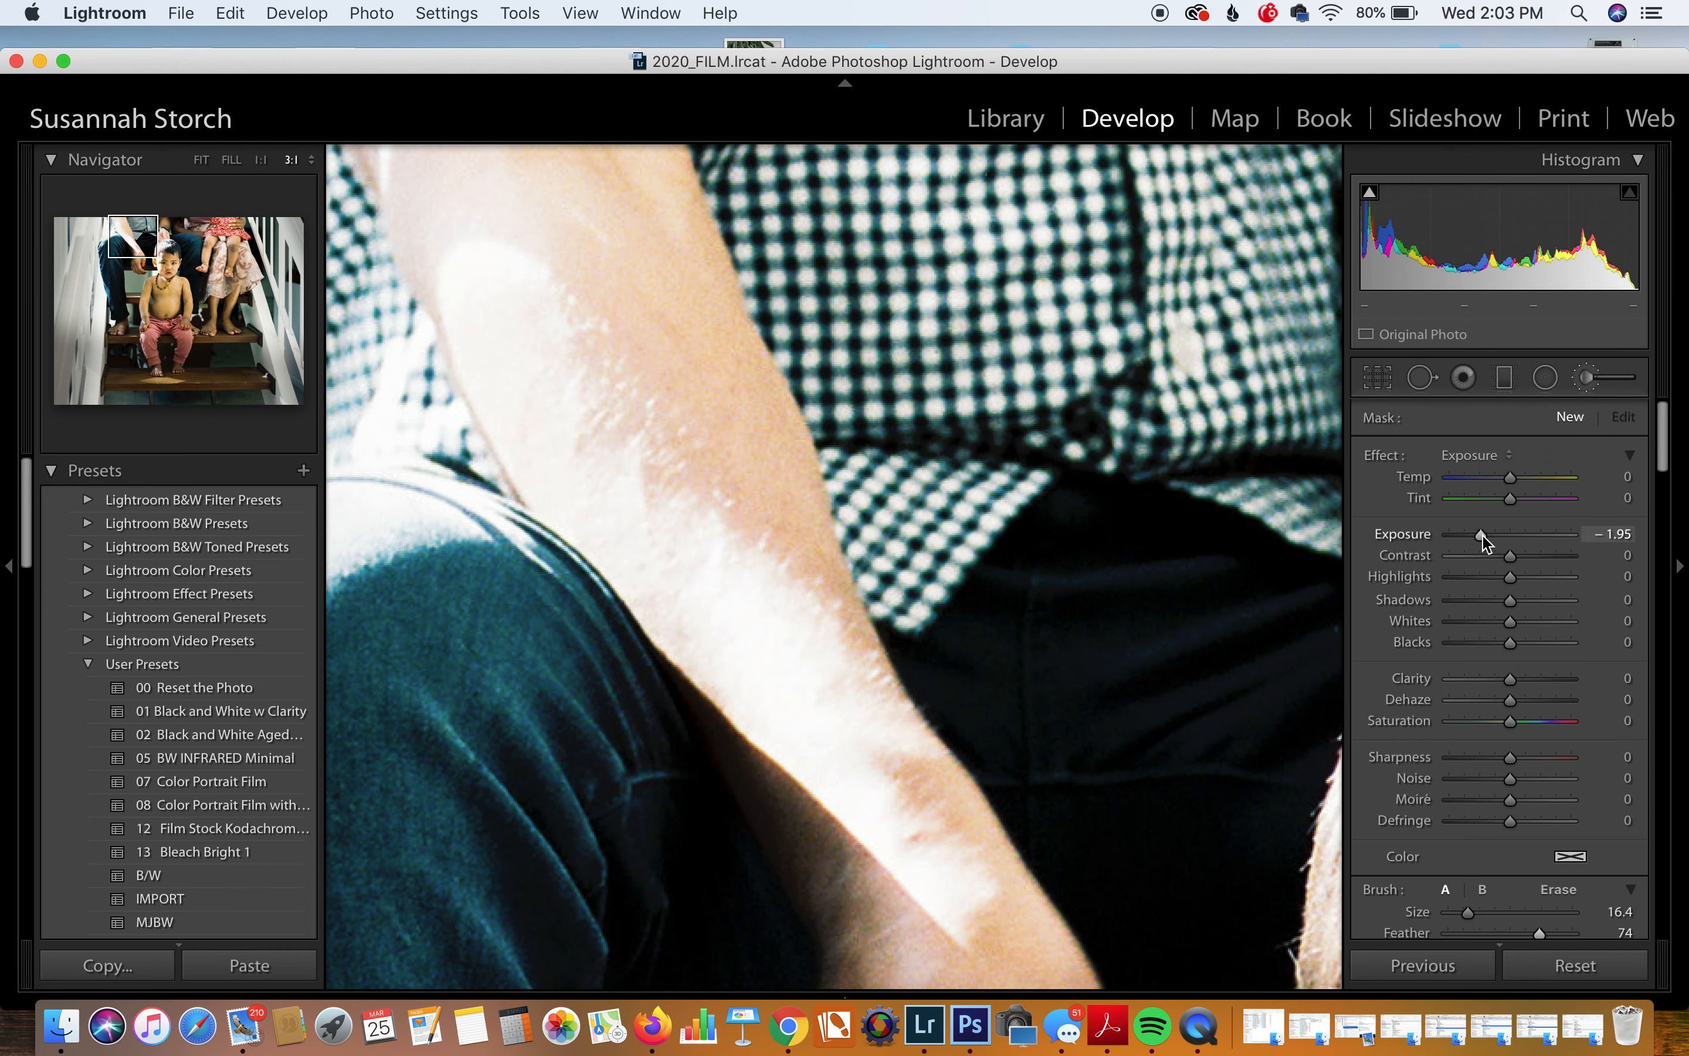
Step: Paint over the forearm's bright highlights and settle the brush exposure at about -0.39
mouse_move(878, 807)
mouse_down()
mouse_move(650, 557)
mouse_move(929, 851)
mouse_move(620, 379)
mouse_move(460, 177)
mouse_move(633, 276)
mouse_move(595, 113)
mouse_move(470, 274)
mouse_up()
scroll(482, 293, left, 7)
scroll(481, 293, up, 2)
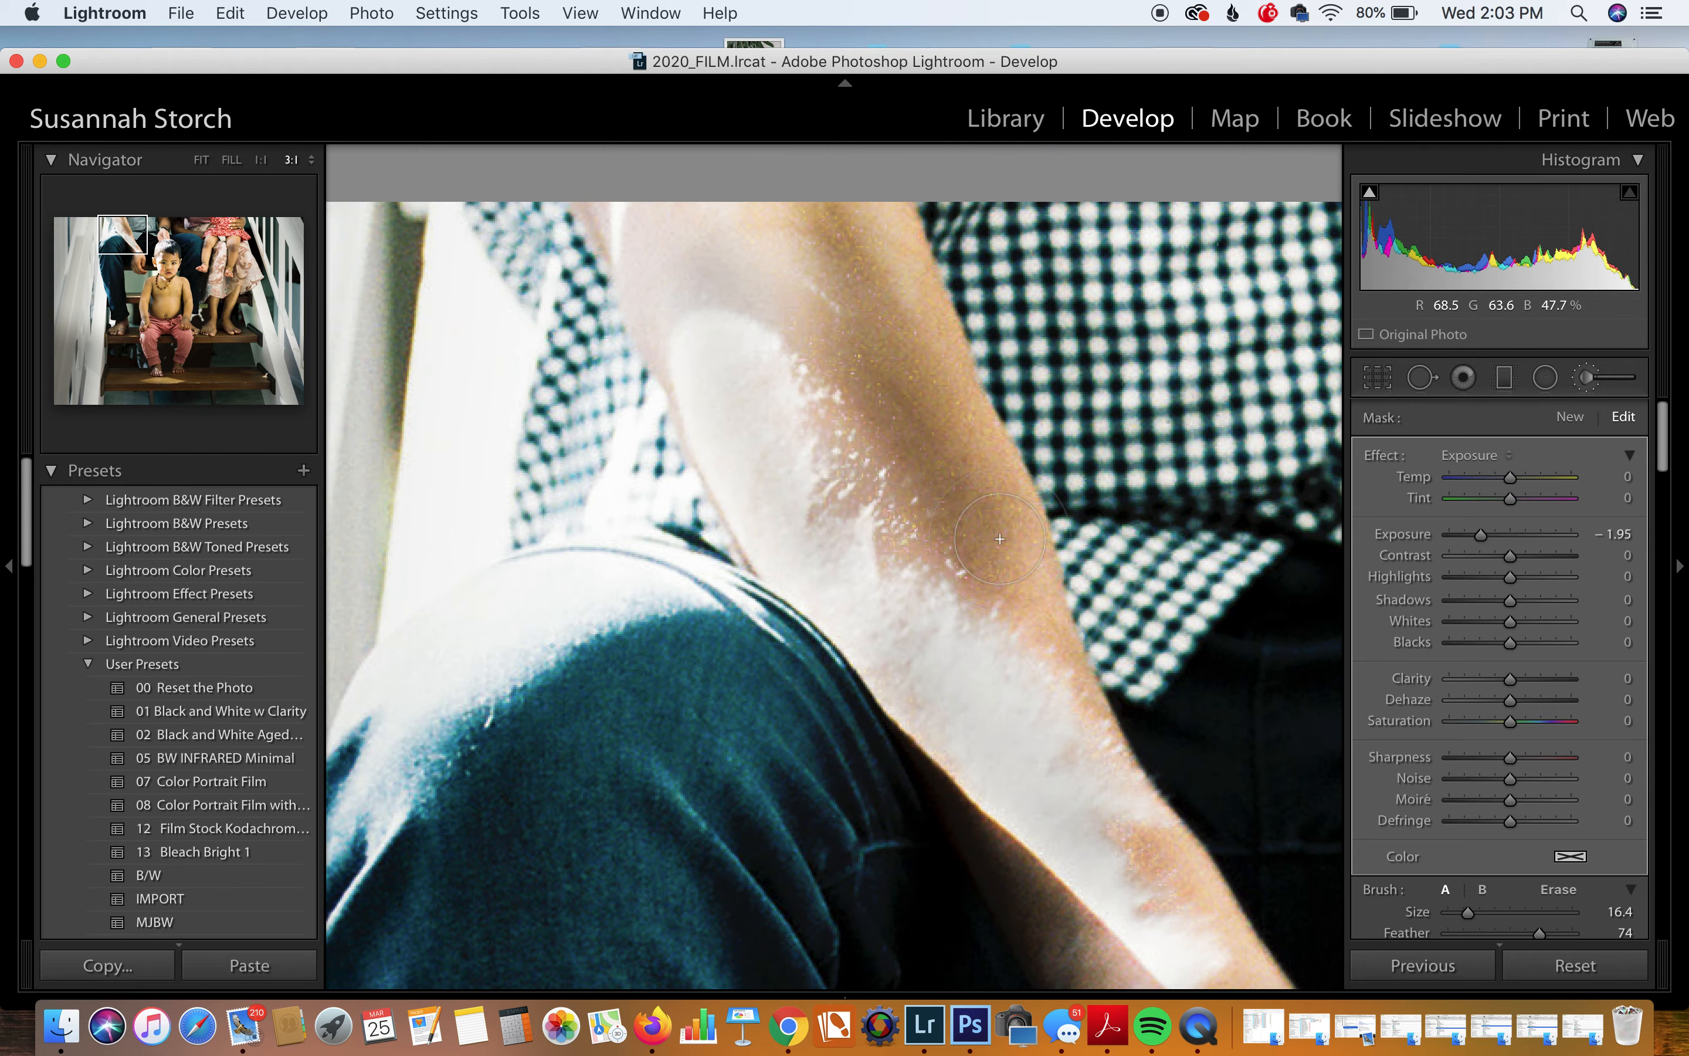
drag(133, 239, 131, 262)
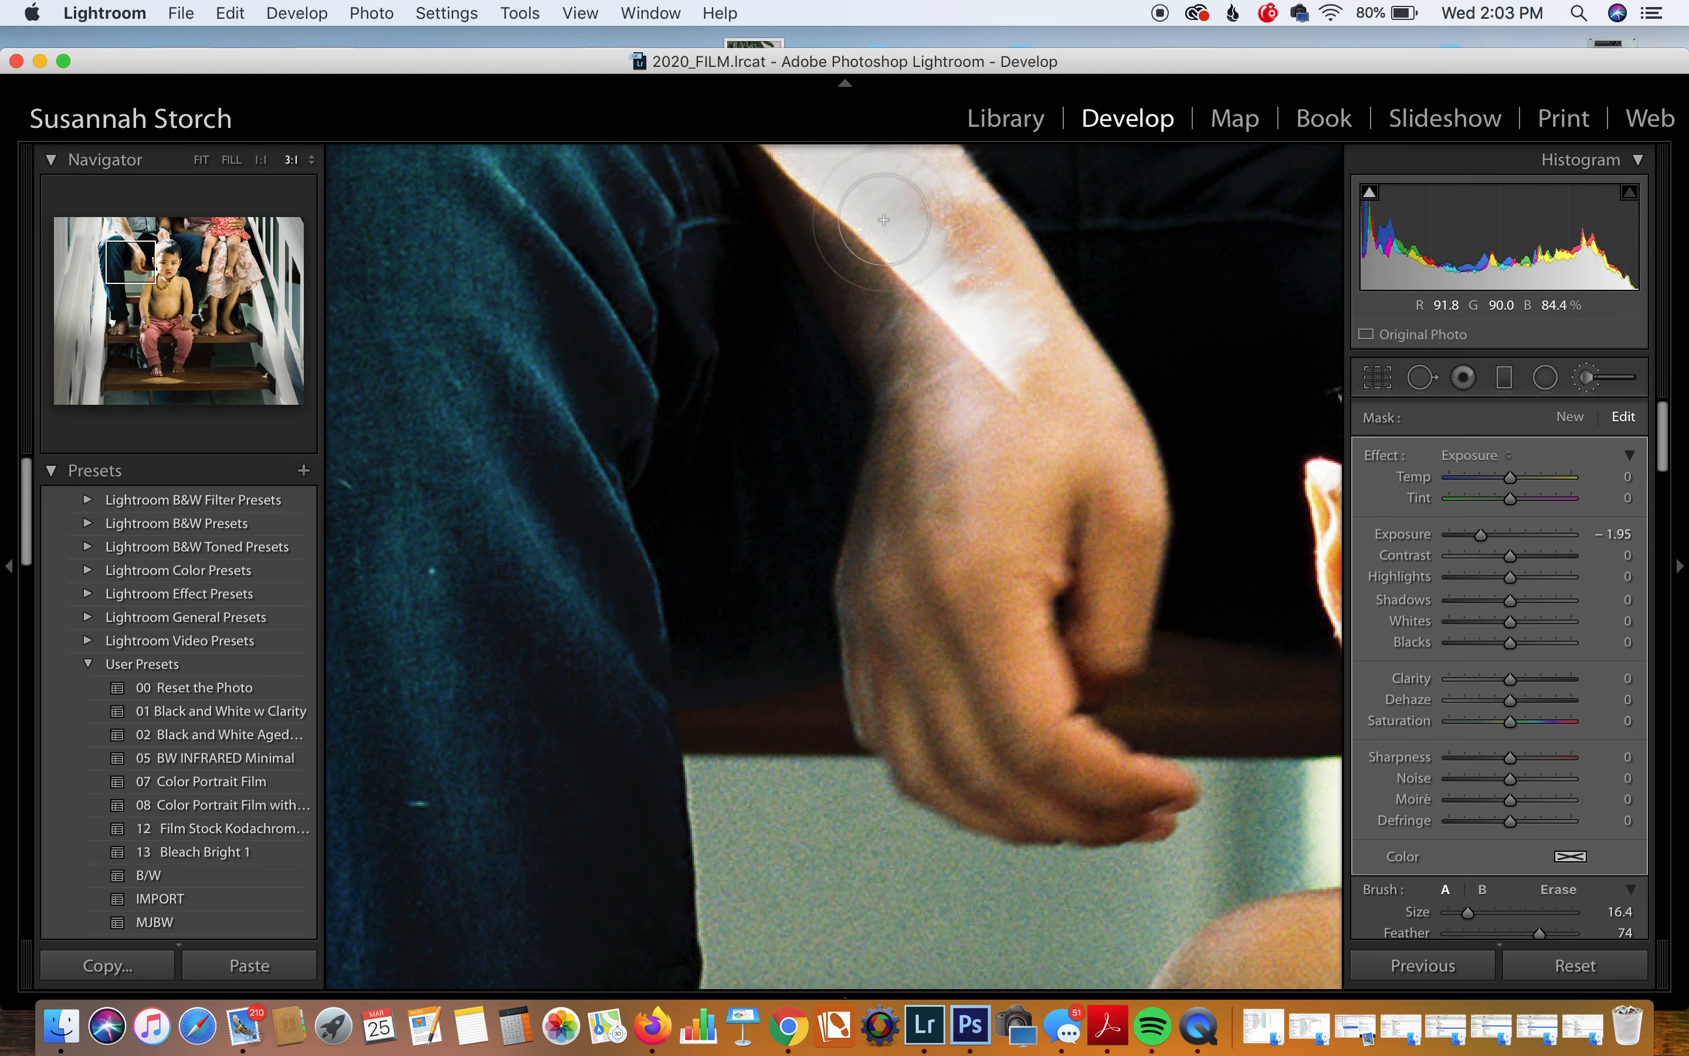
click(262, 162)
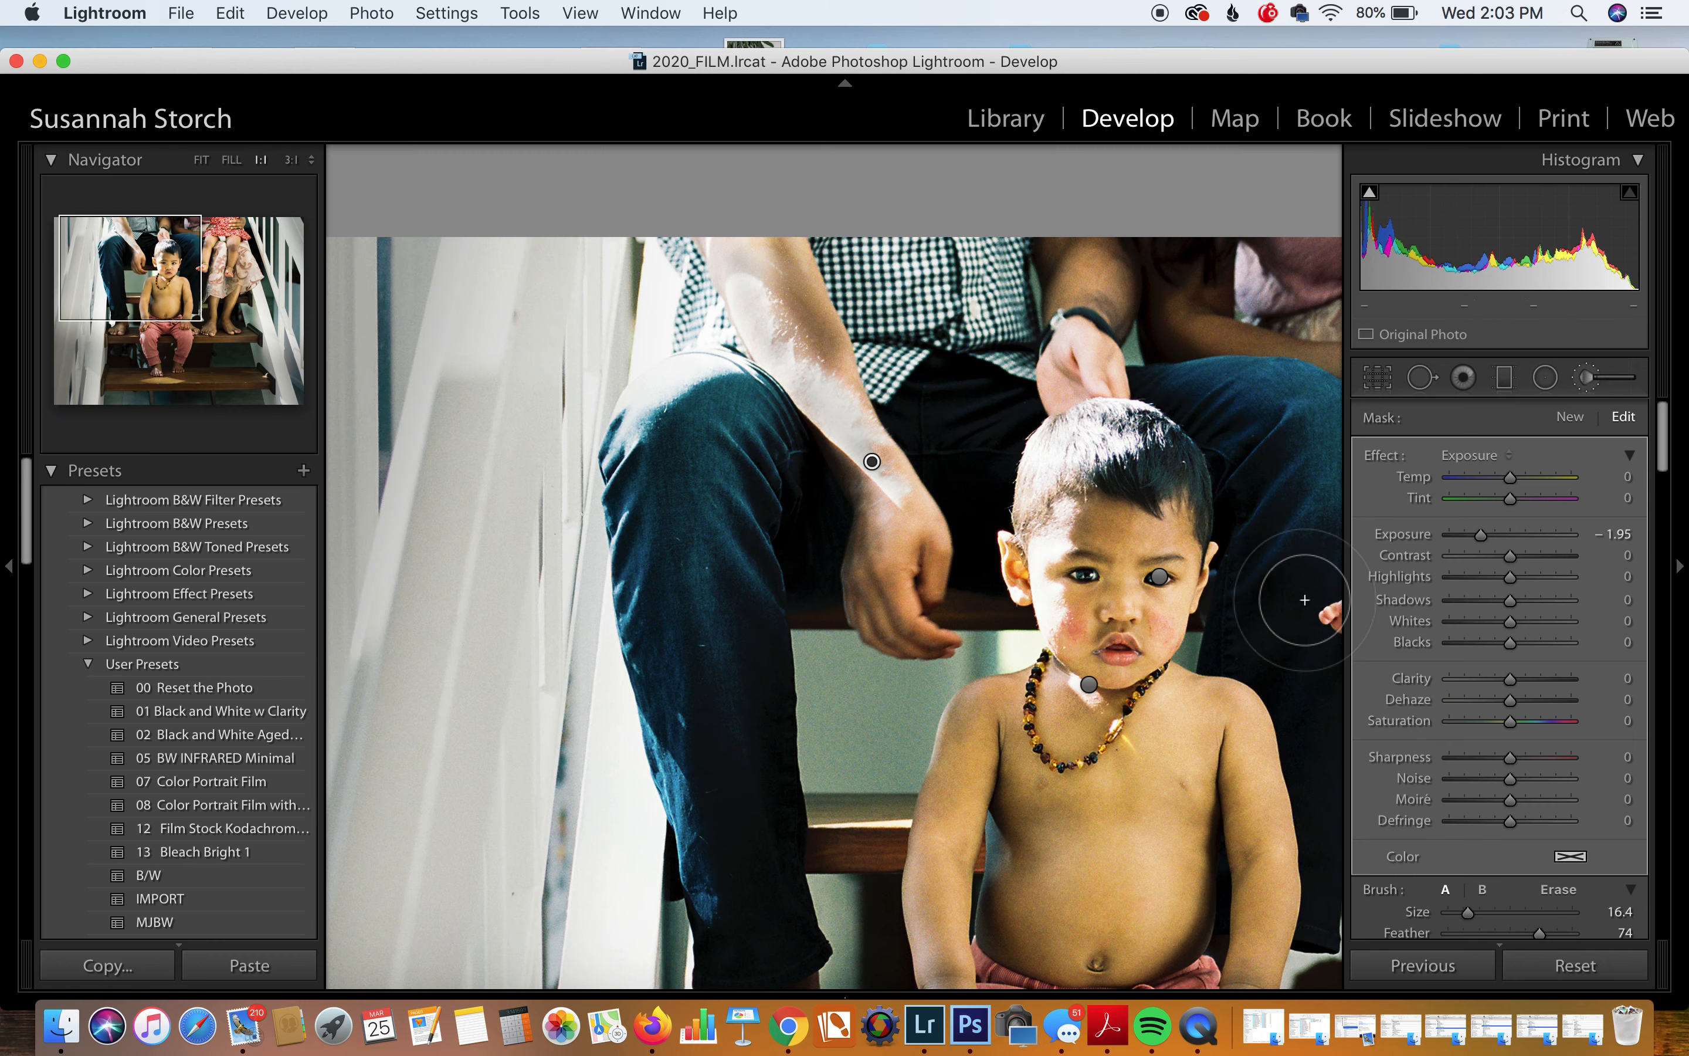
click(1501, 535)
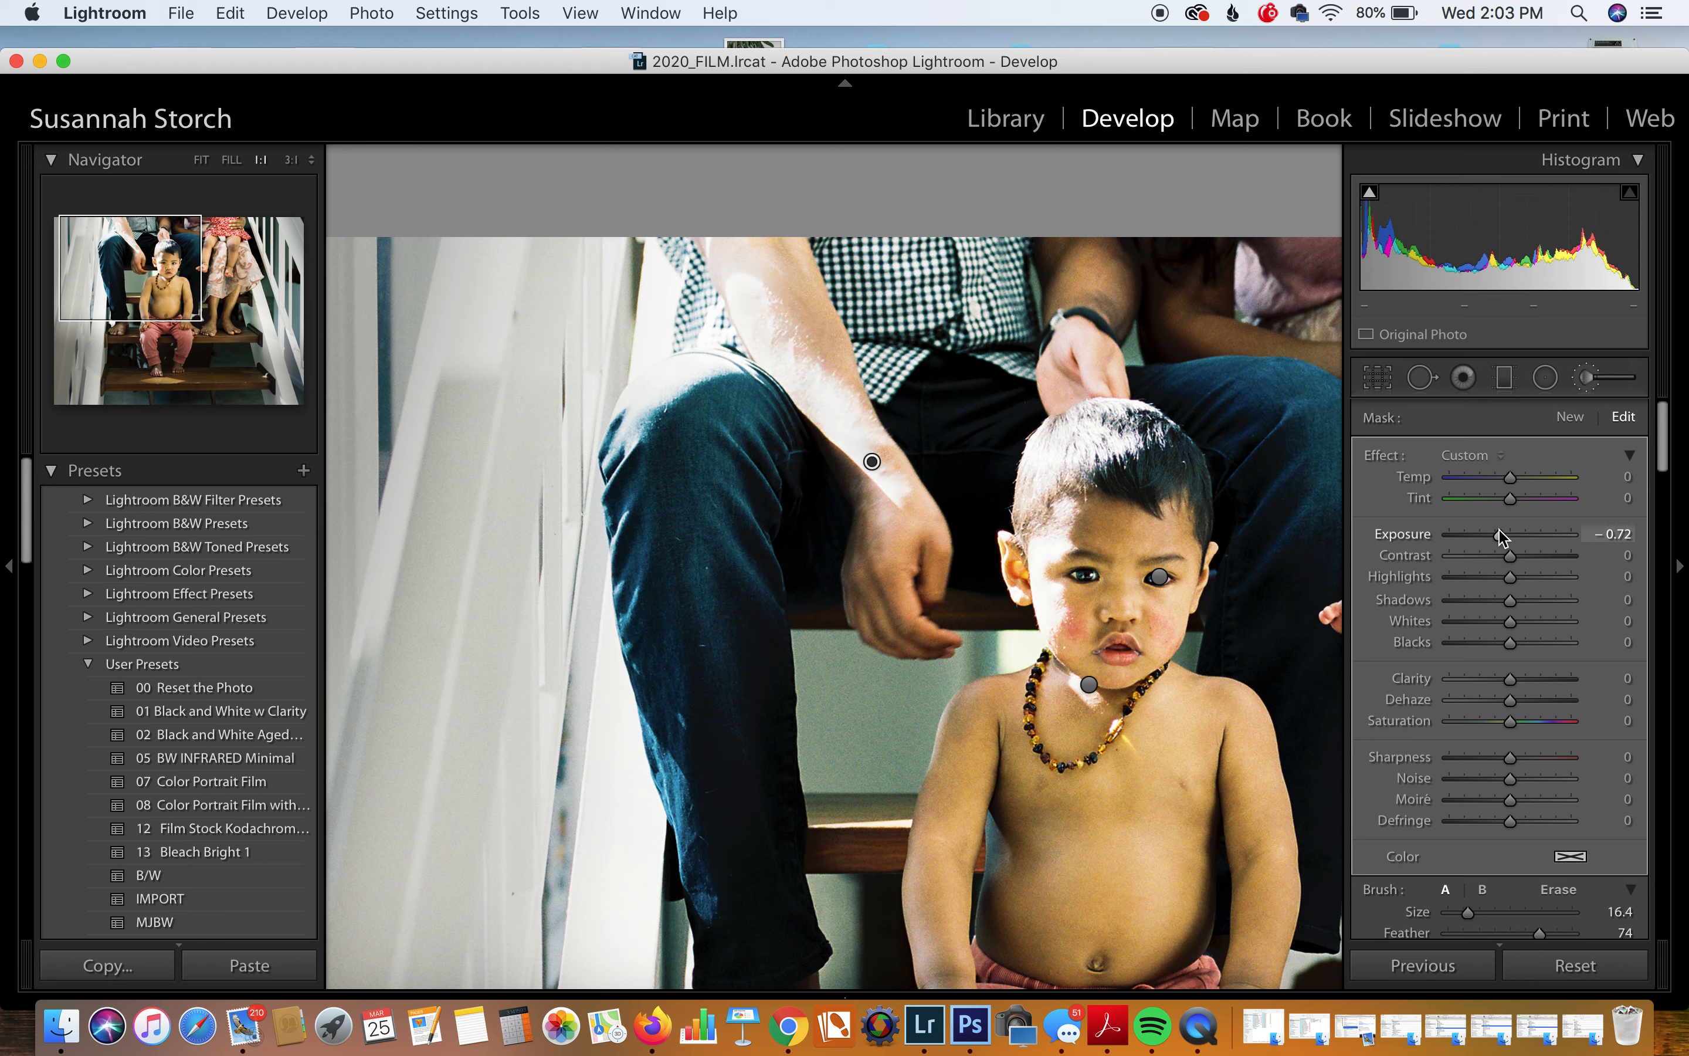
drag(1512, 536, 1506, 538)
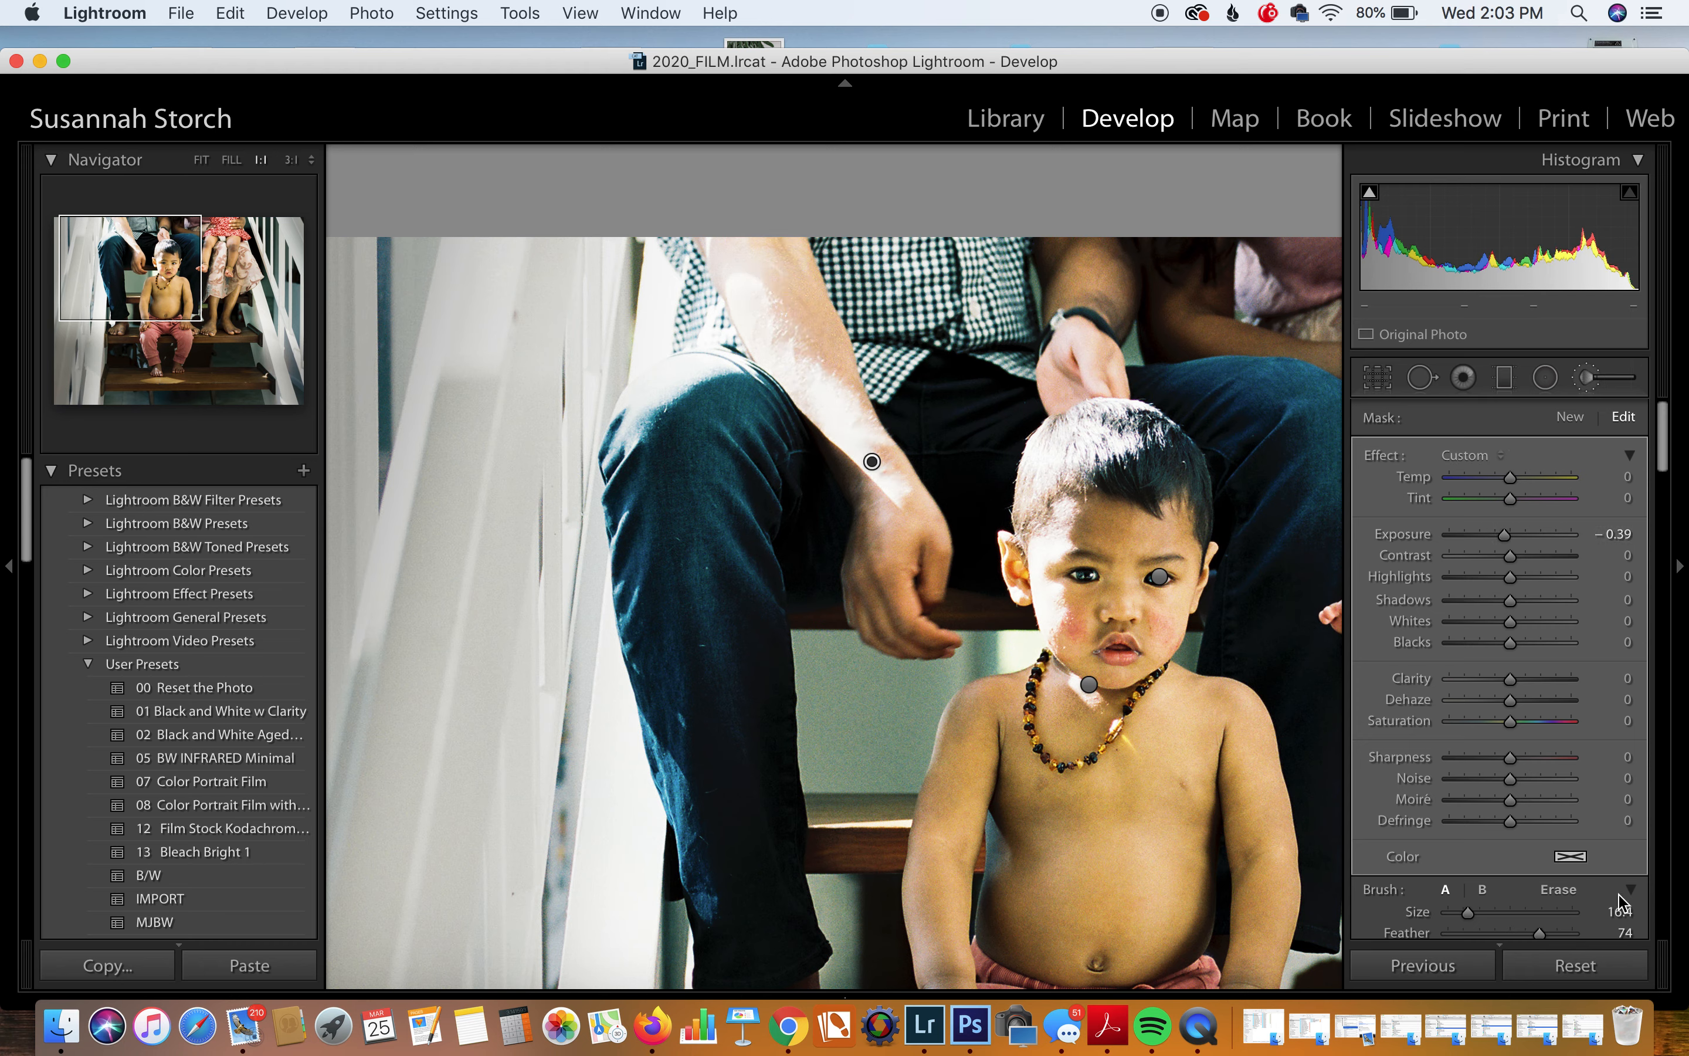
scroll(1626, 894, down, 5)
click(1619, 775)
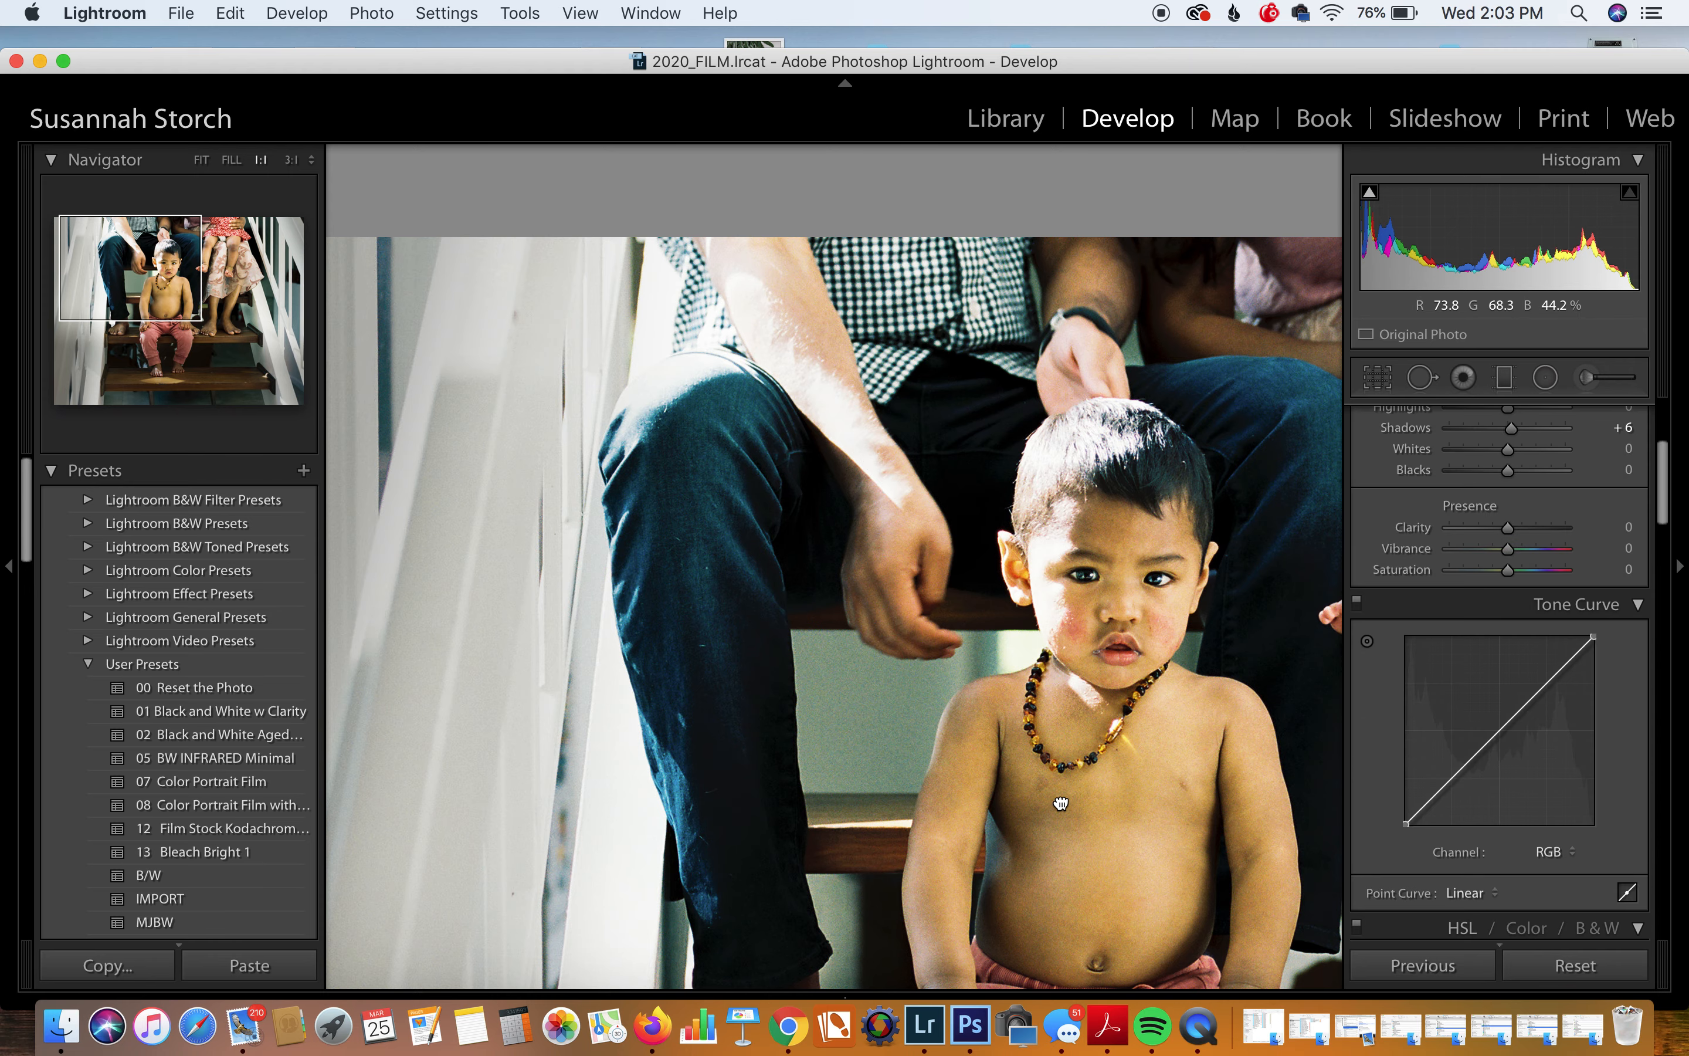
Step: Advance to the father-carrying-child-on-bed photo and lower its exposure to −0.76
click(1297, 686)
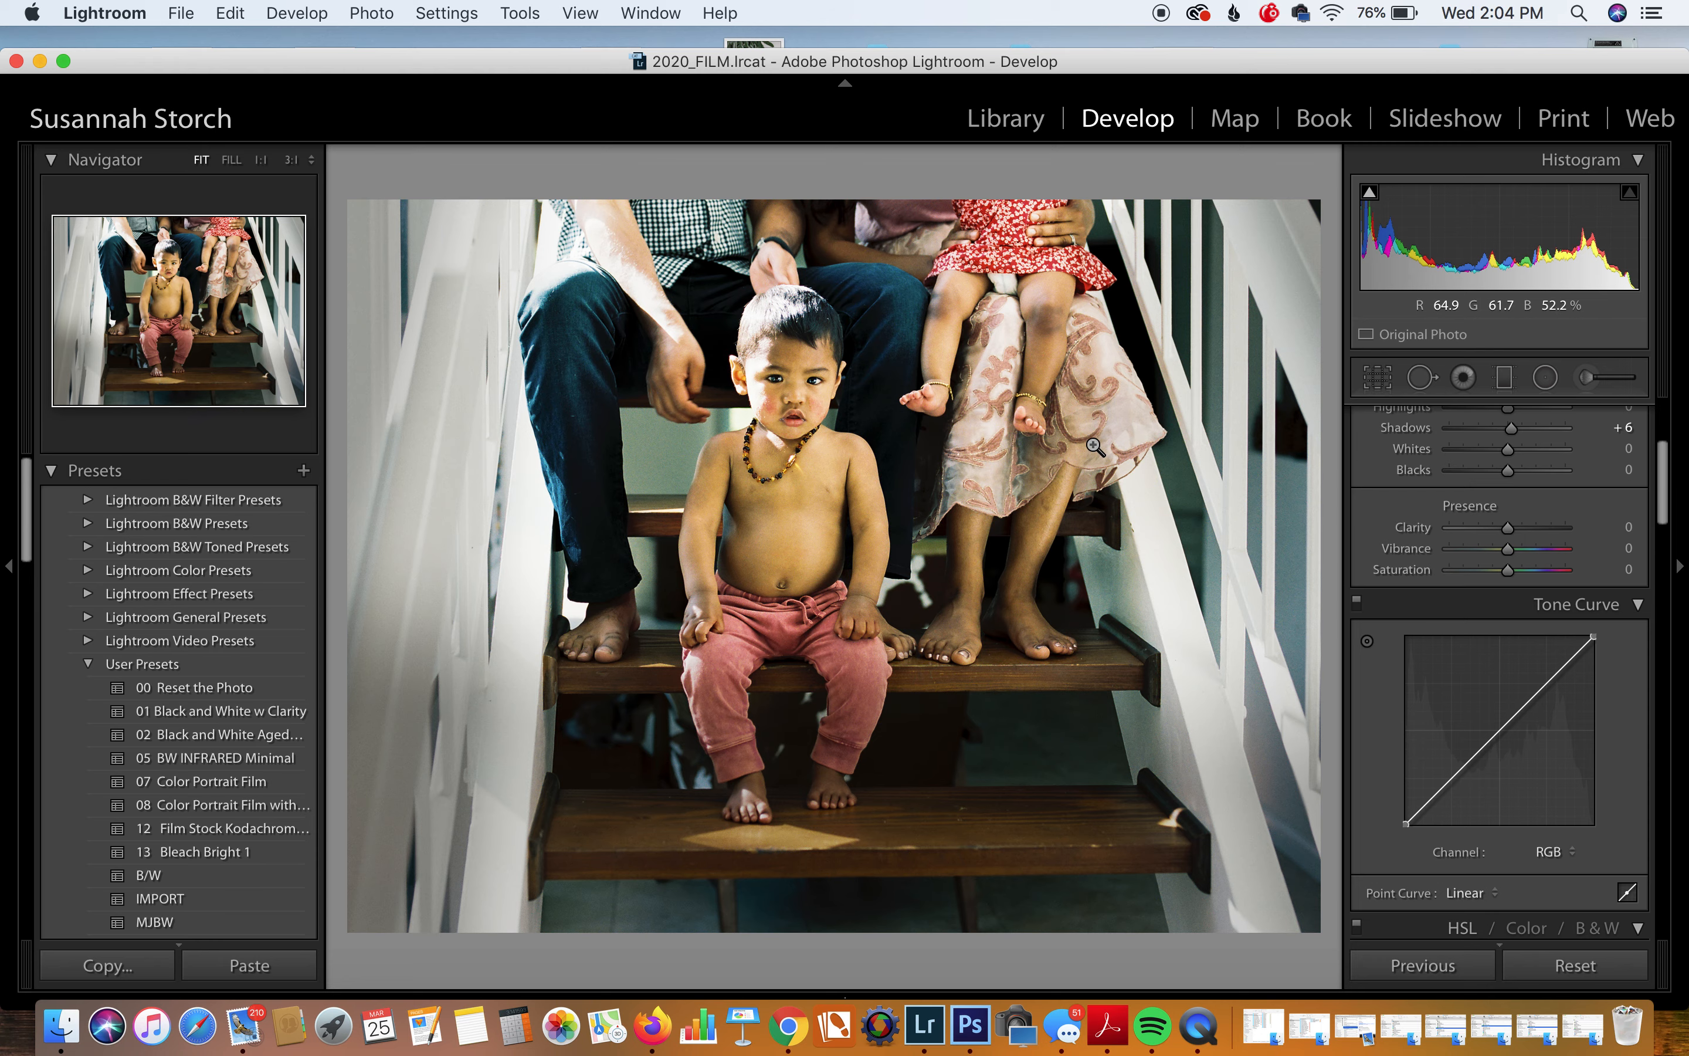
key(Right)
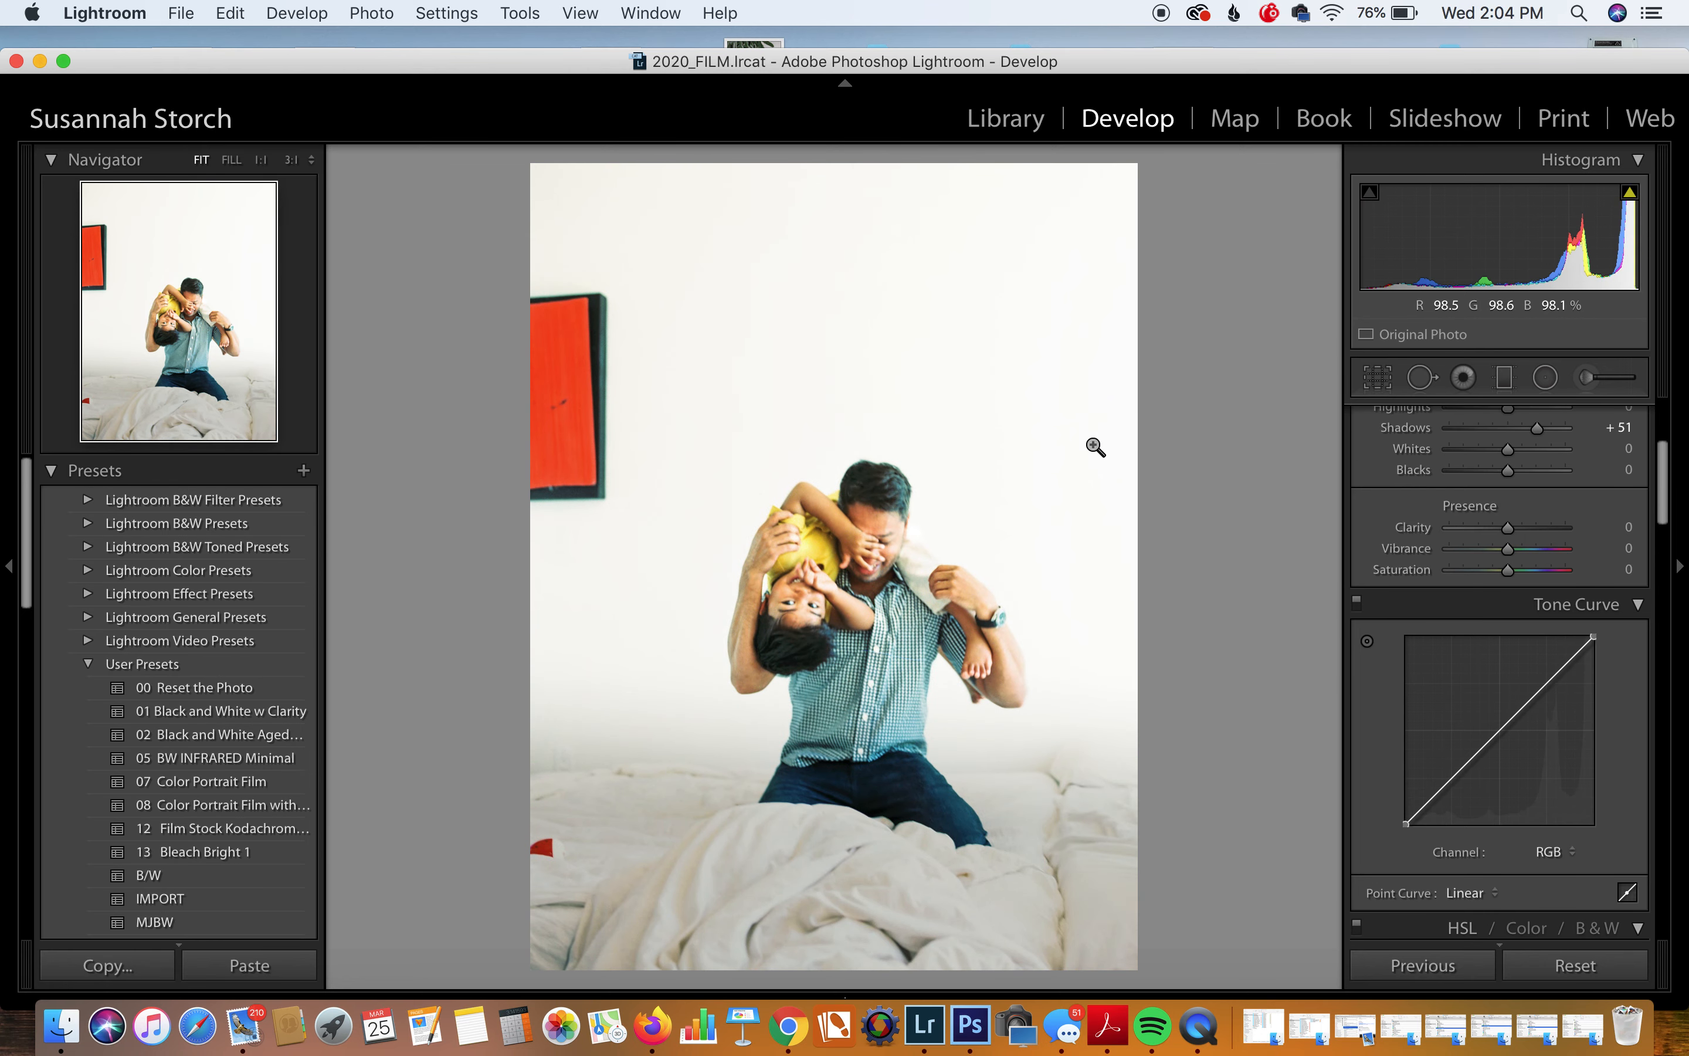
mouse_move(1508, 246)
mouse_down()
mouse_move(1466, 245)
mouse_move(1483, 246)
mouse_up()
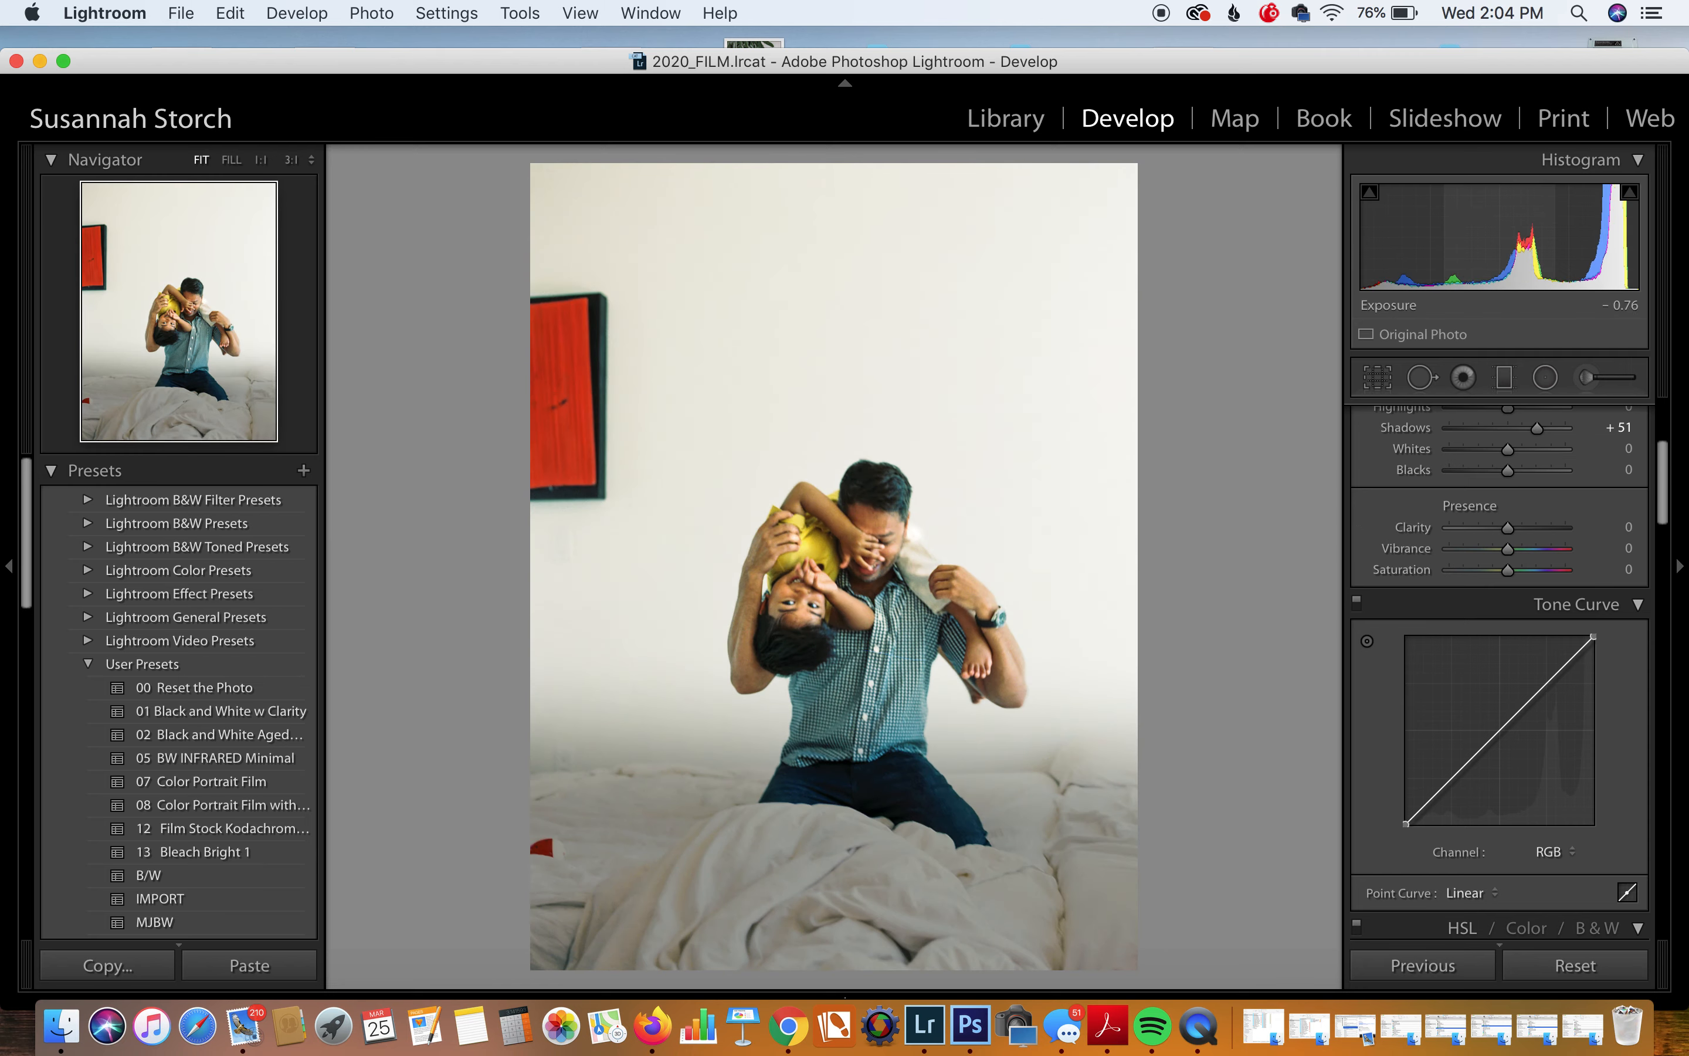
Step: Check the faces at 1:1, then clear the star rating on two photos while advancing
click(855, 697)
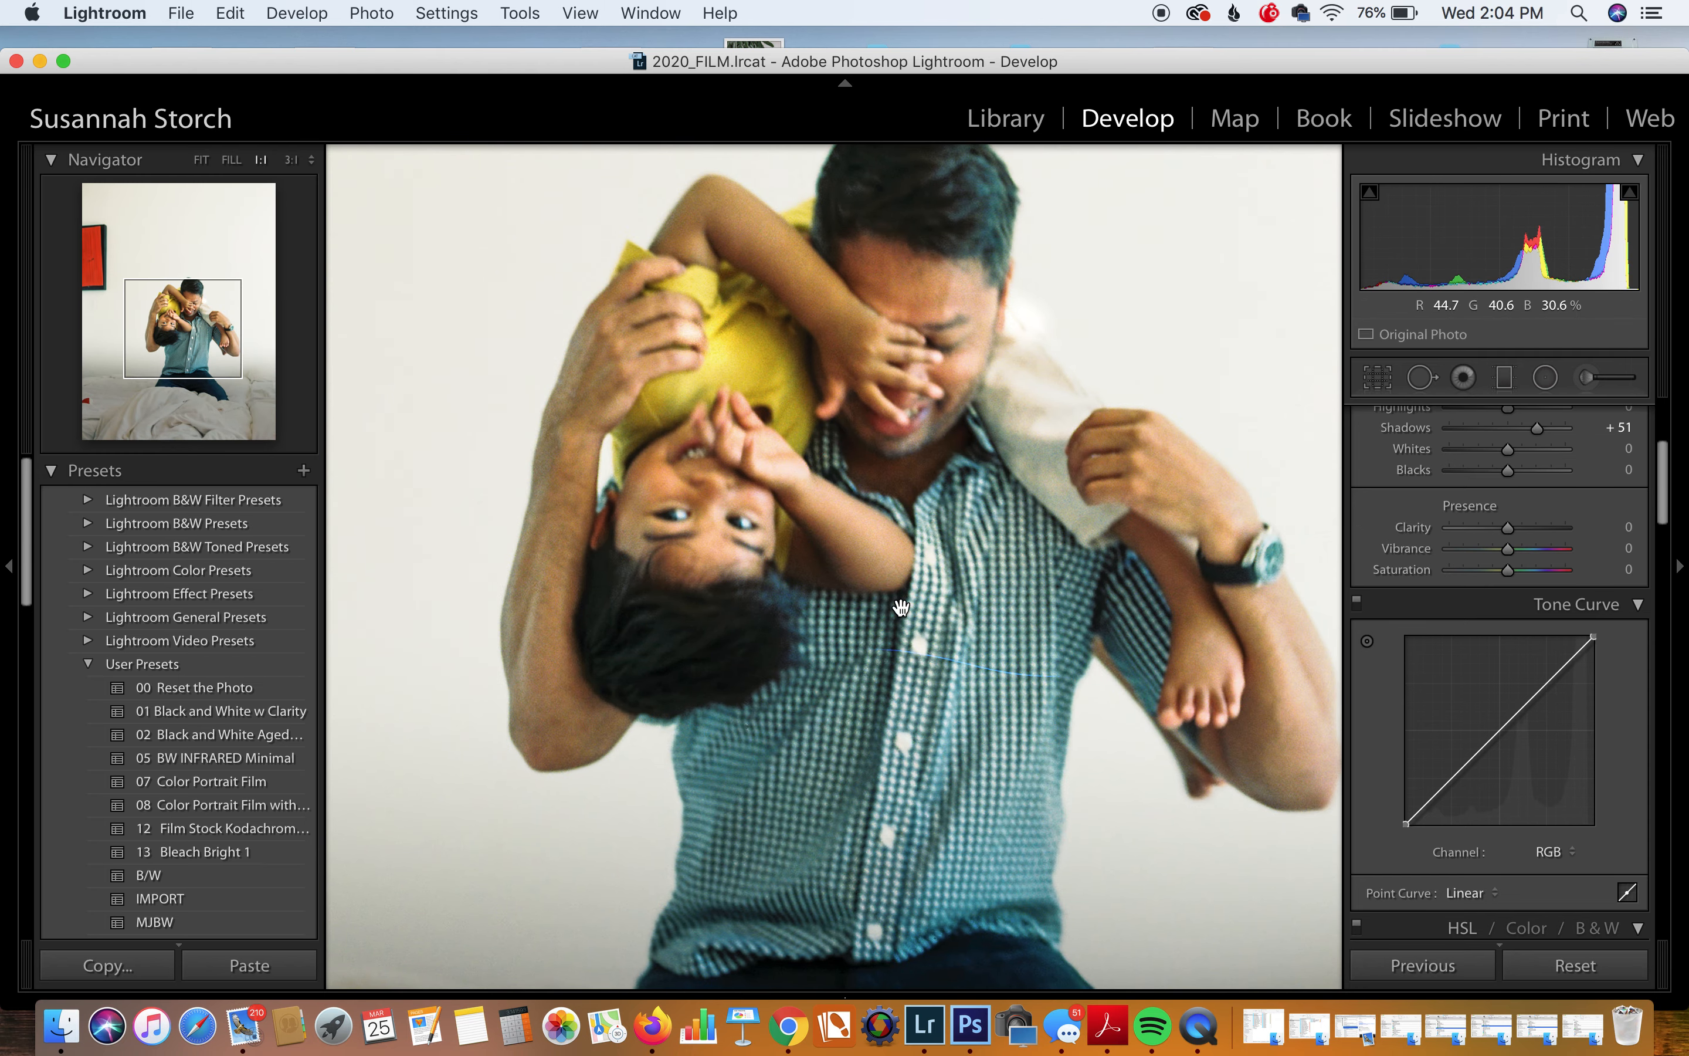
click(831, 643)
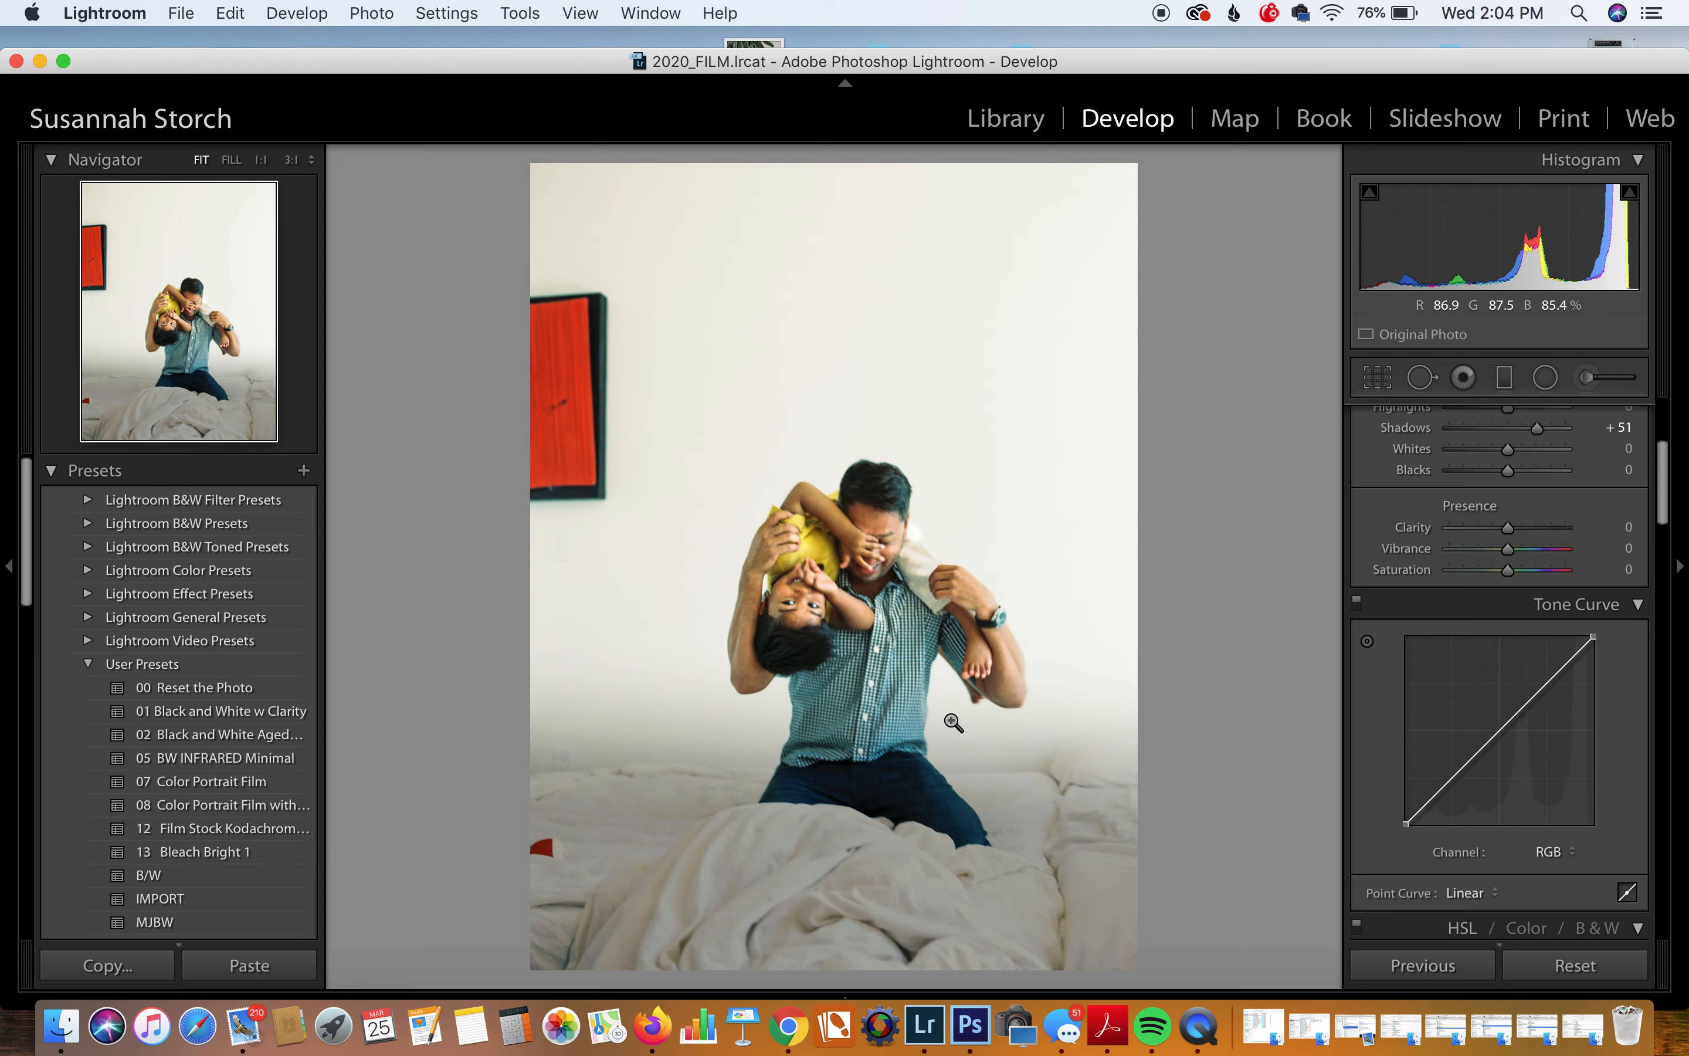
key(0)
key(Right)
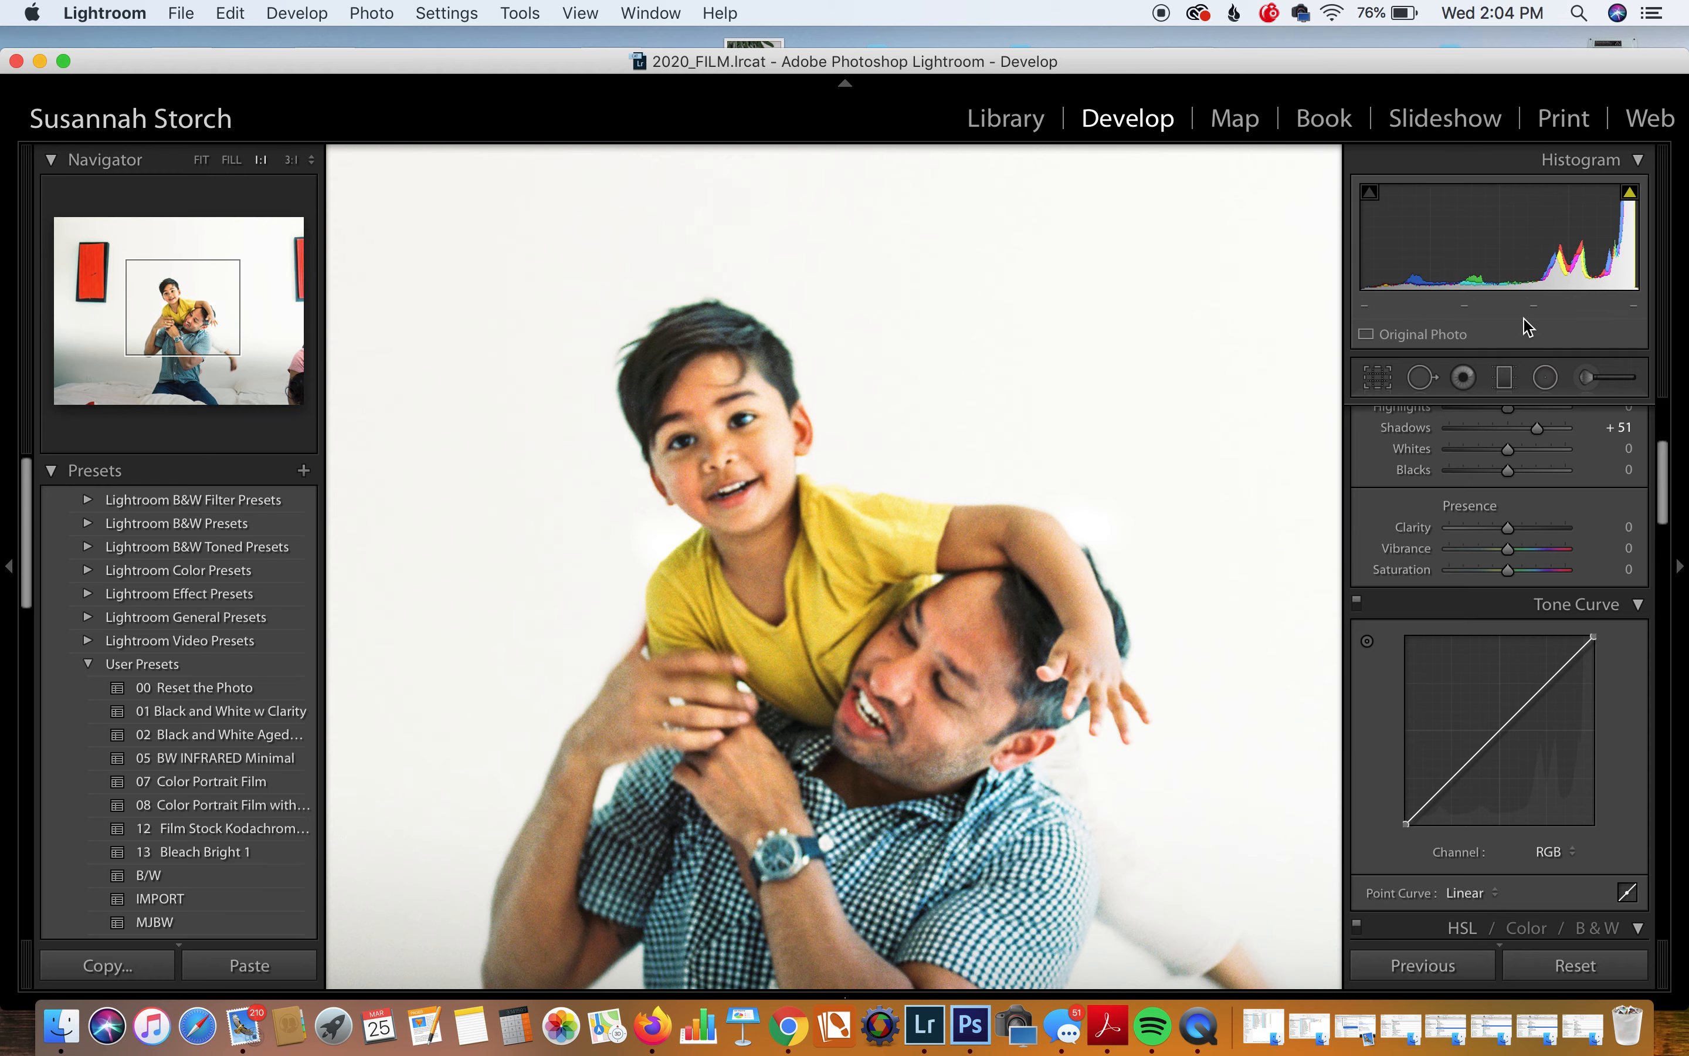
click(1155, 621)
key(0)
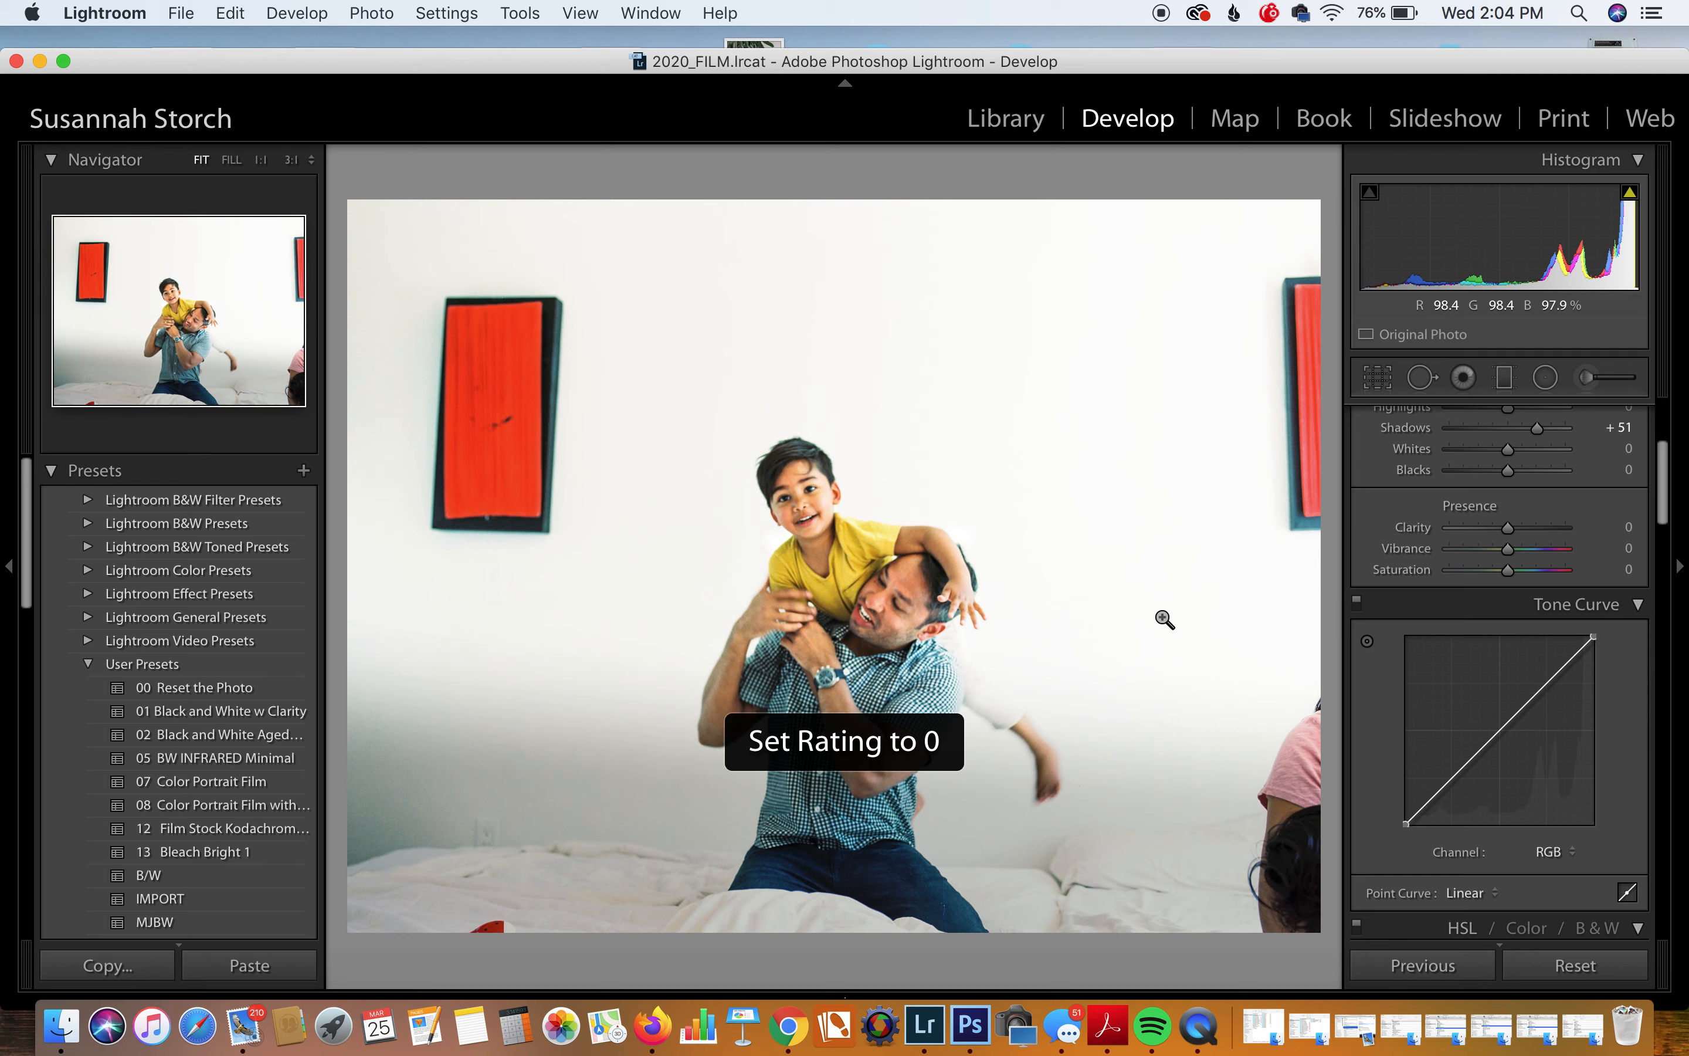
key(Right)
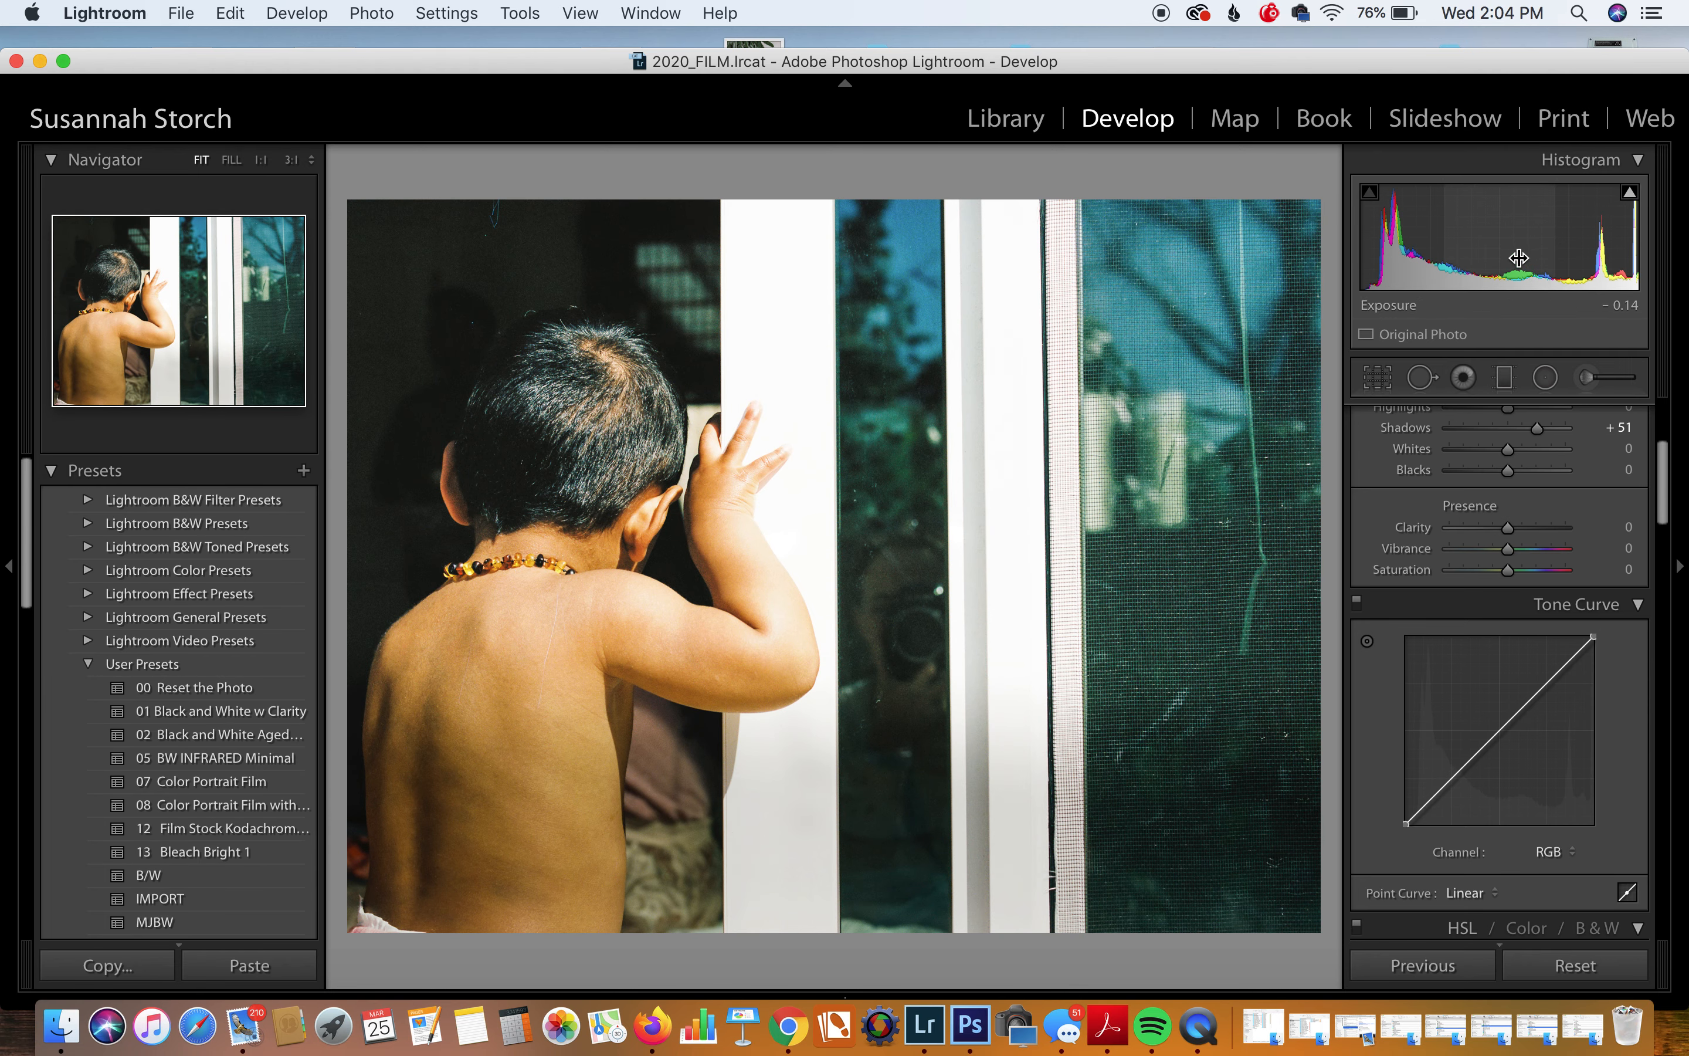
Step: Lower the window photo's exposure to −0.76, clear its rating, and advance to the man holding the baby
drag(1516, 264, 1473, 264)
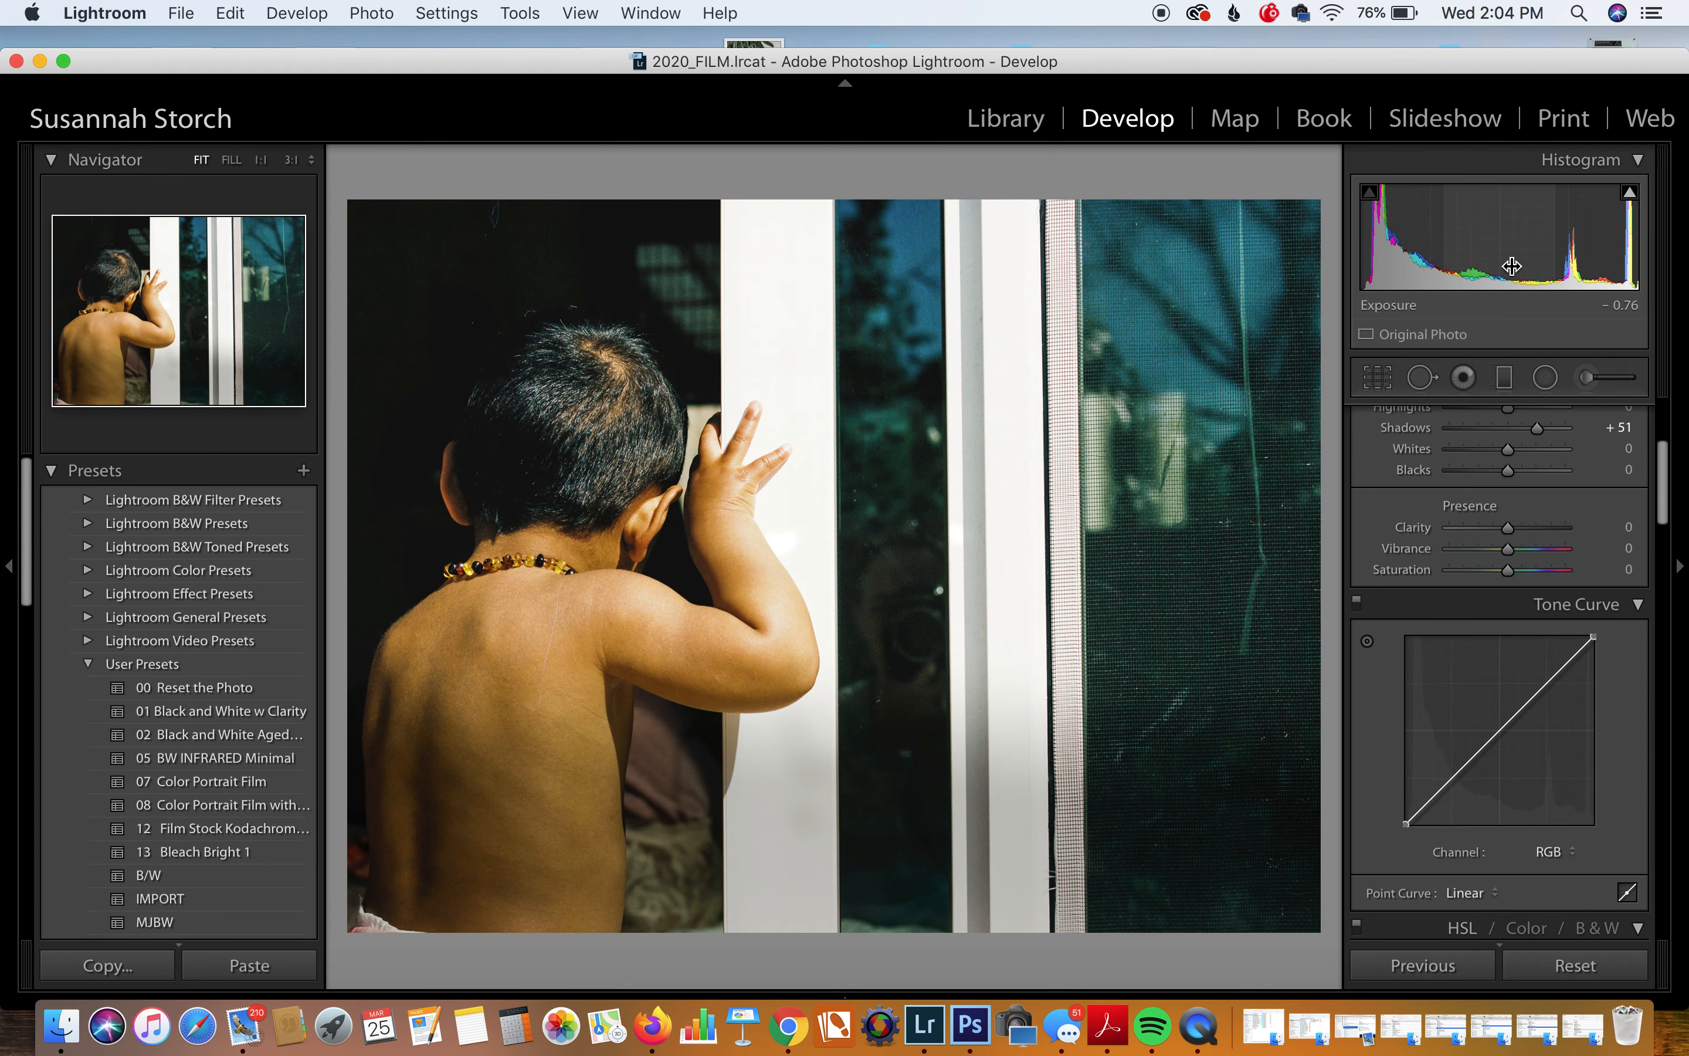
key(0)
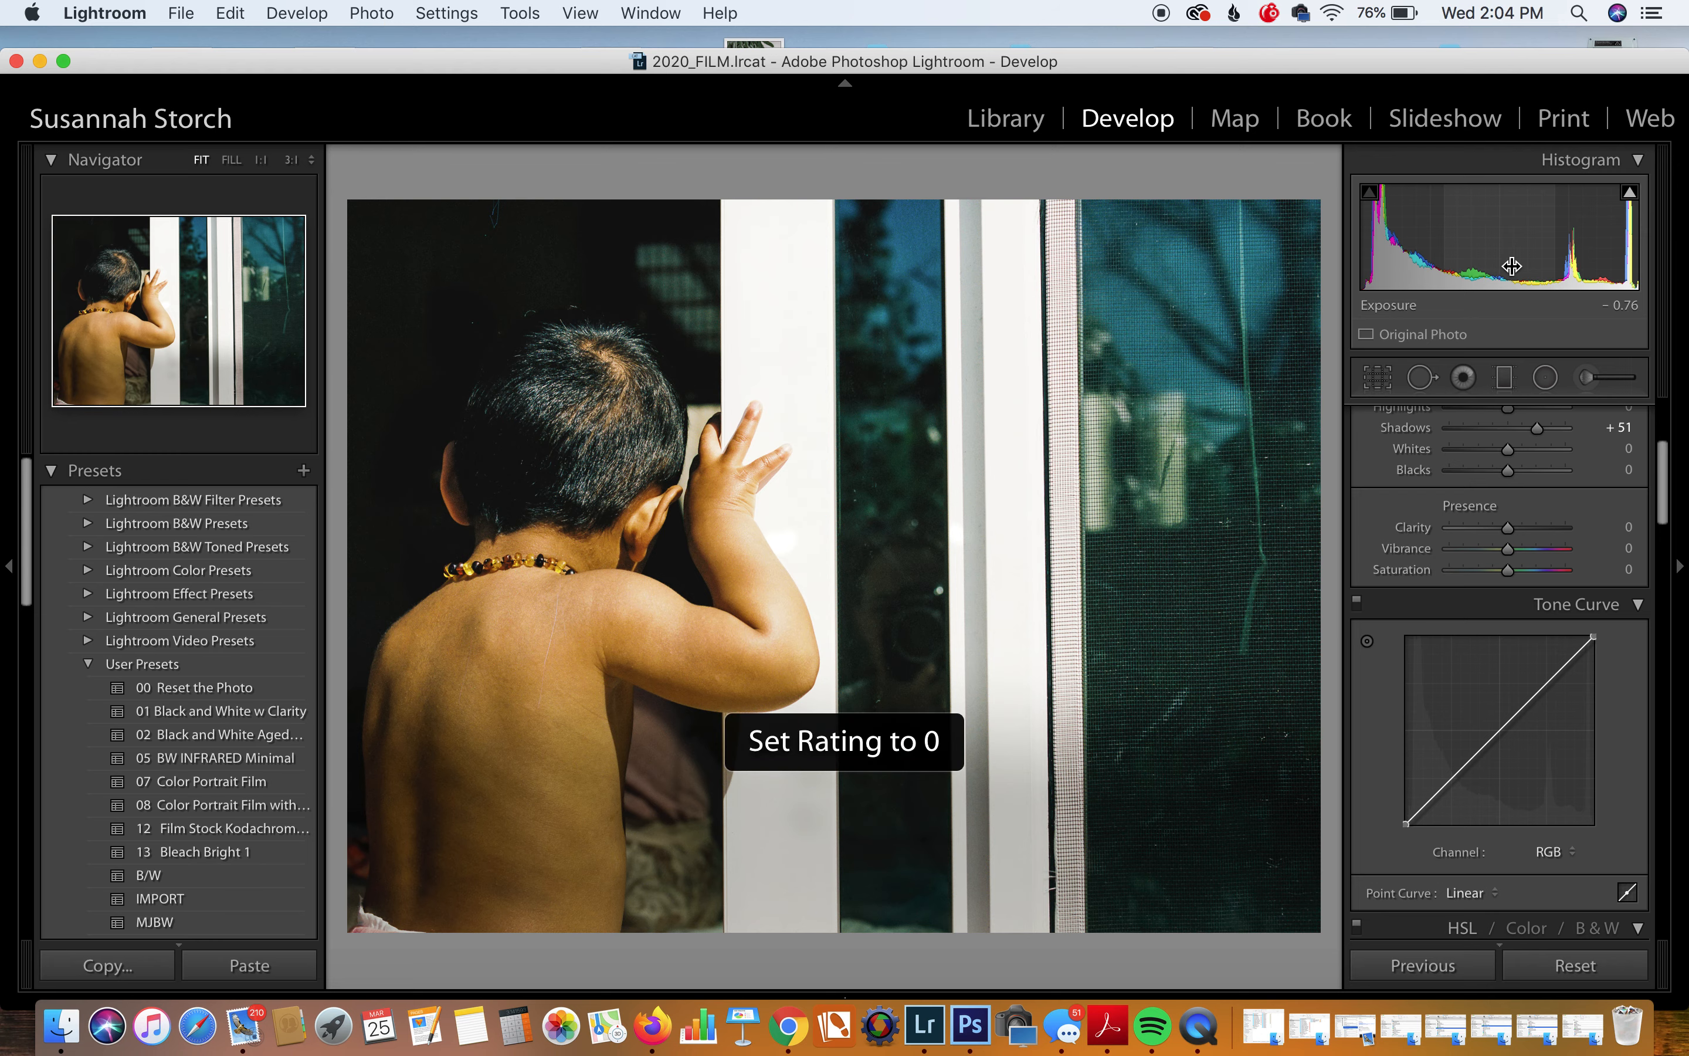
key(Right)
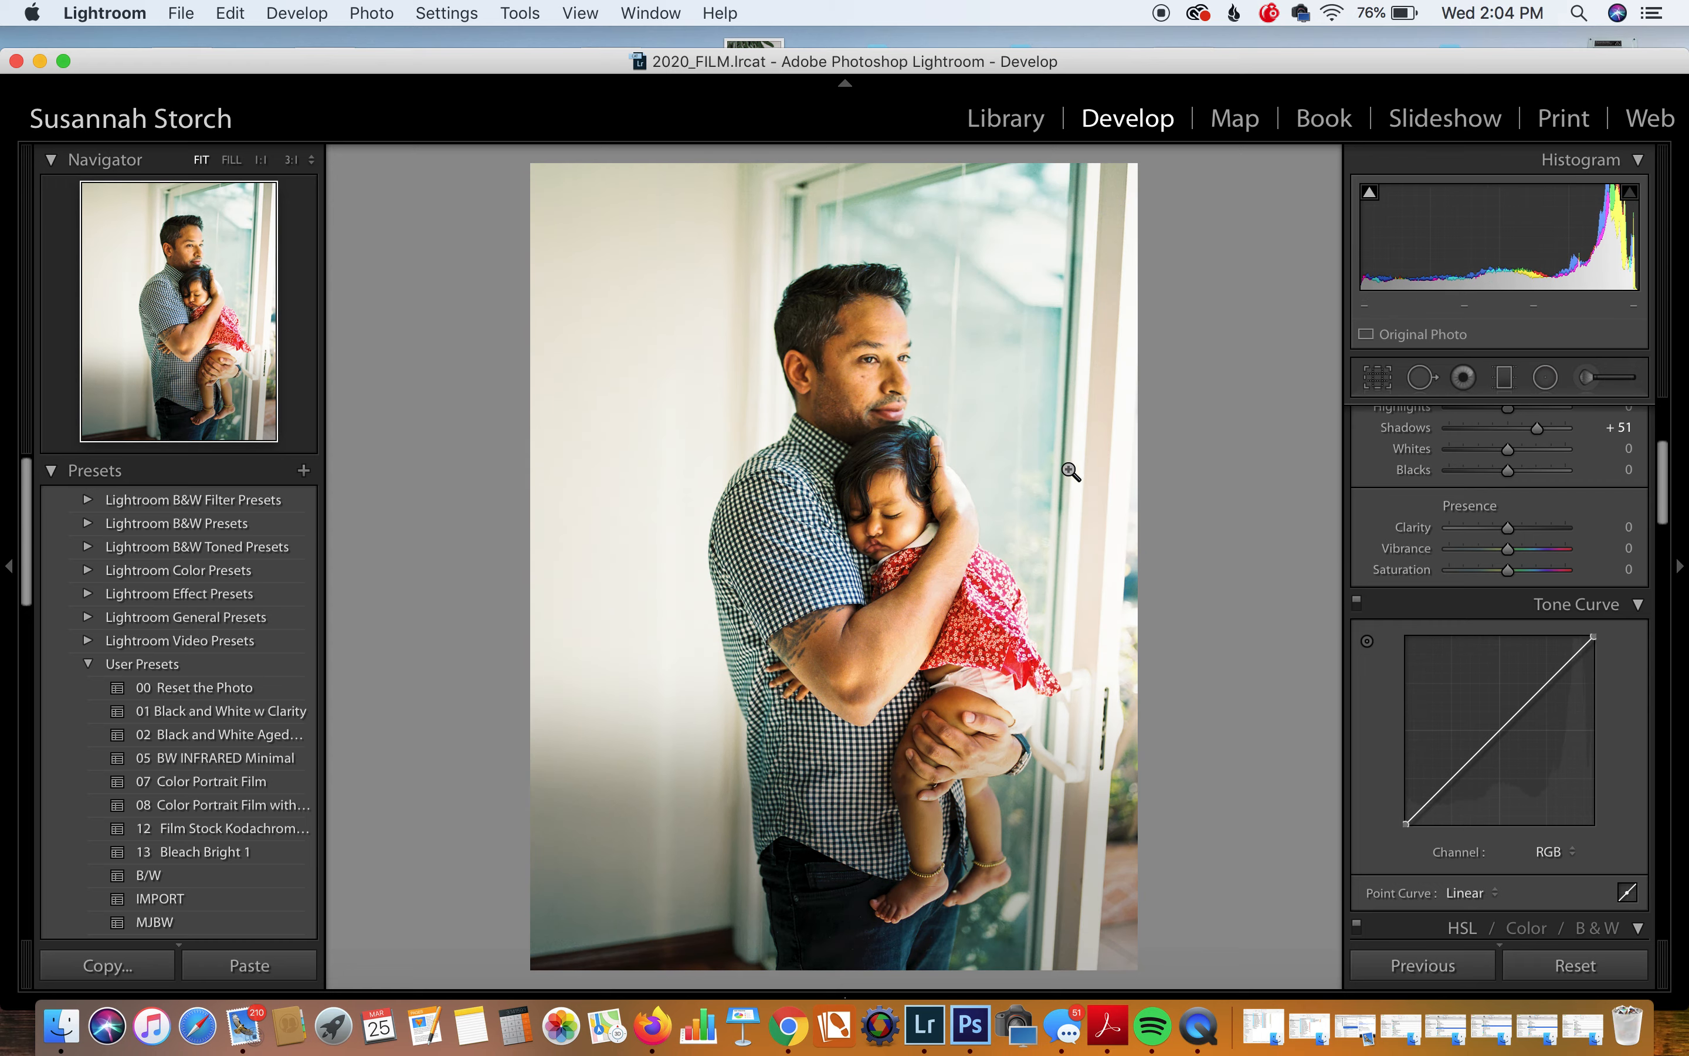
Step: Straighten the photo by about −3.33° and shift the image downward within the crop
click(890, 381)
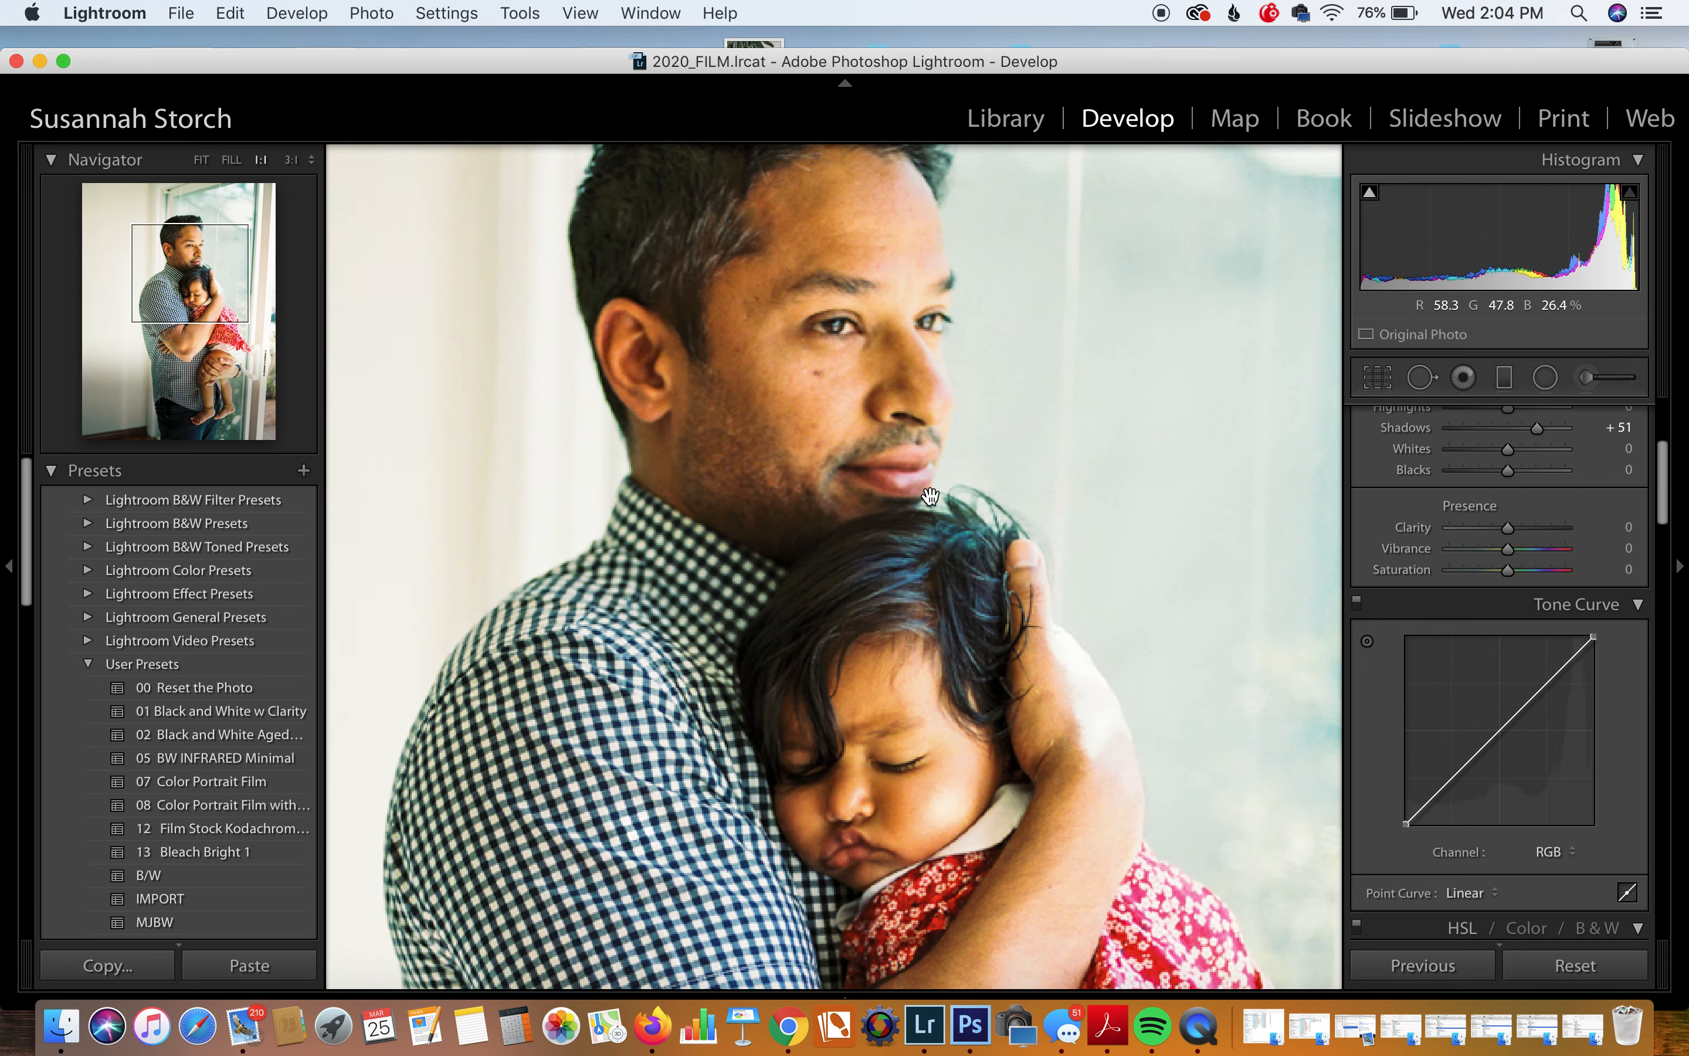
click(1017, 705)
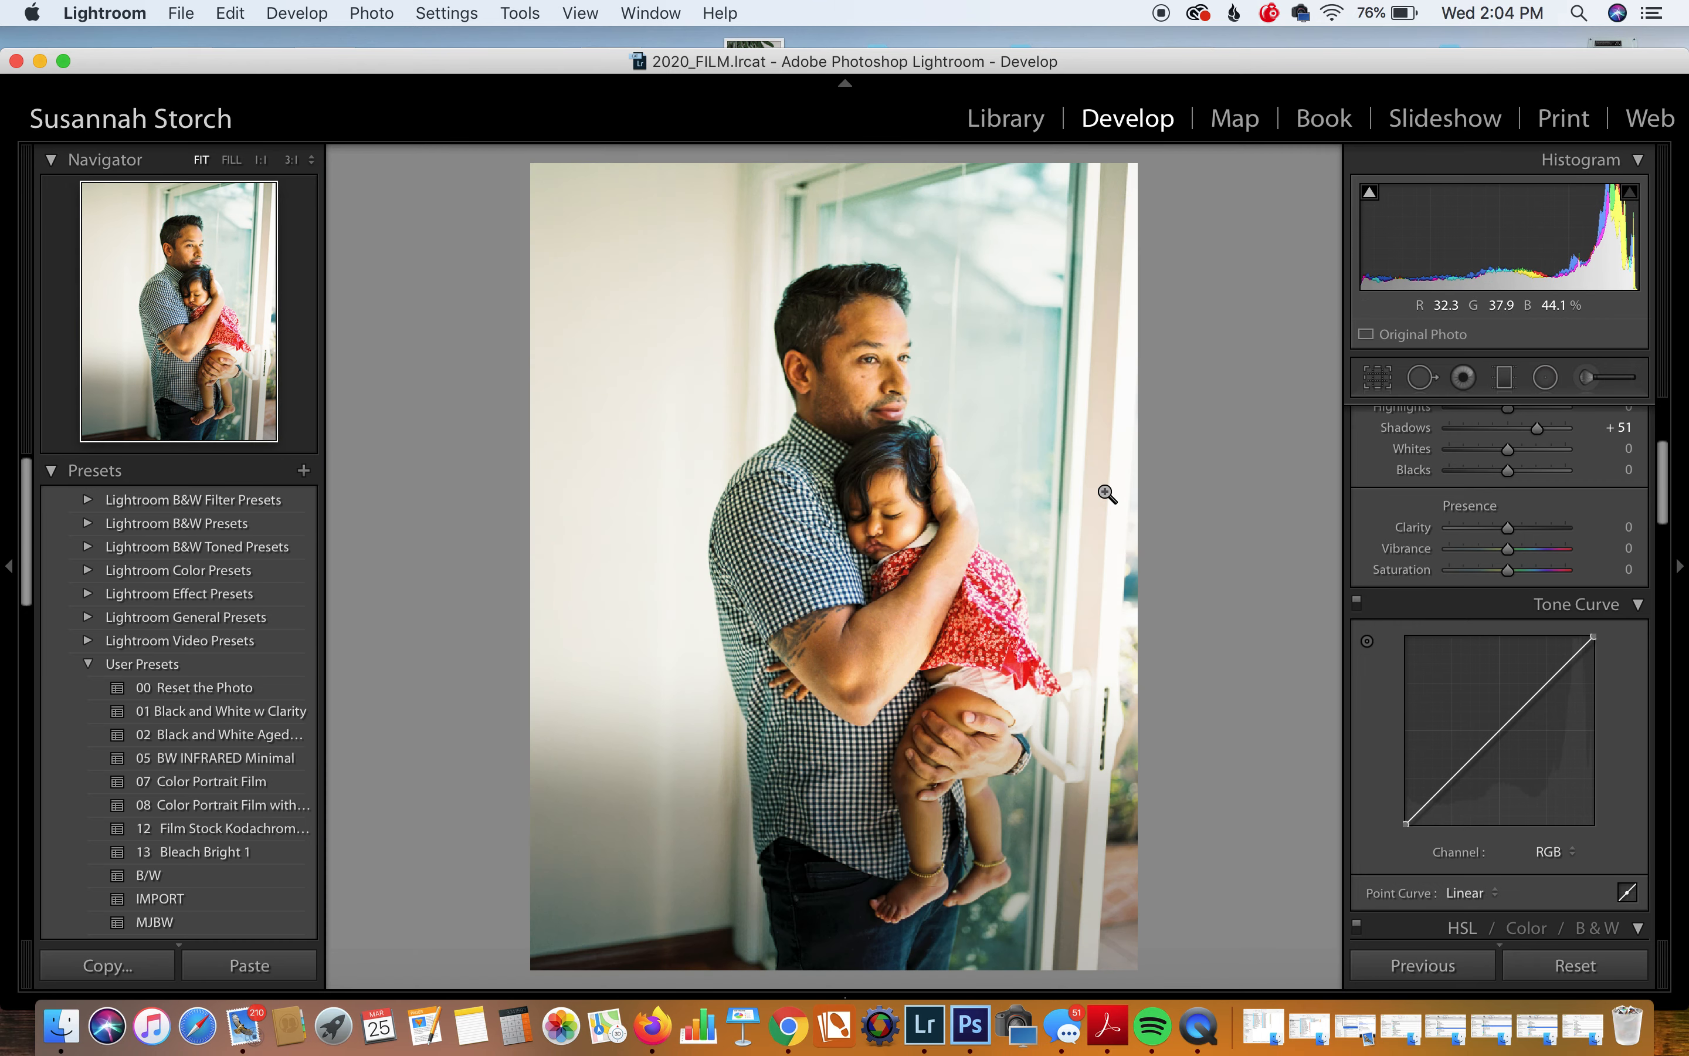
click(1390, 378)
drag(1124, 181, 1104, 186)
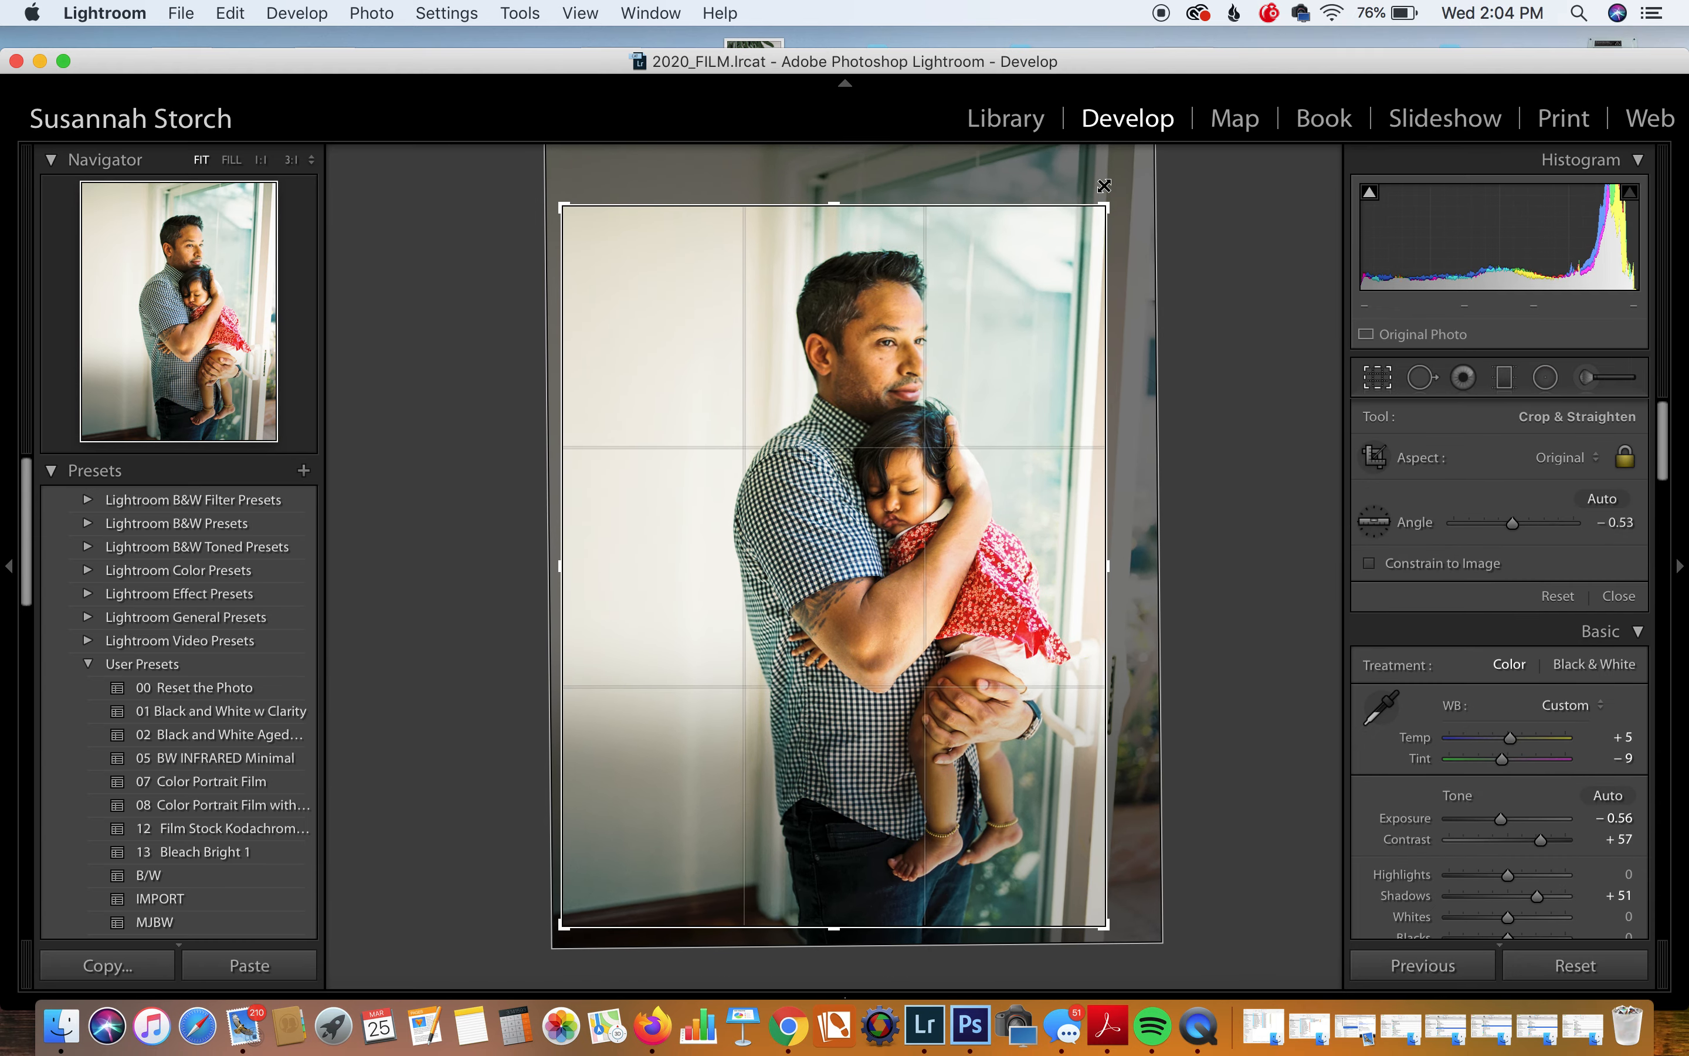
drag(1253, 279, 1231, 268)
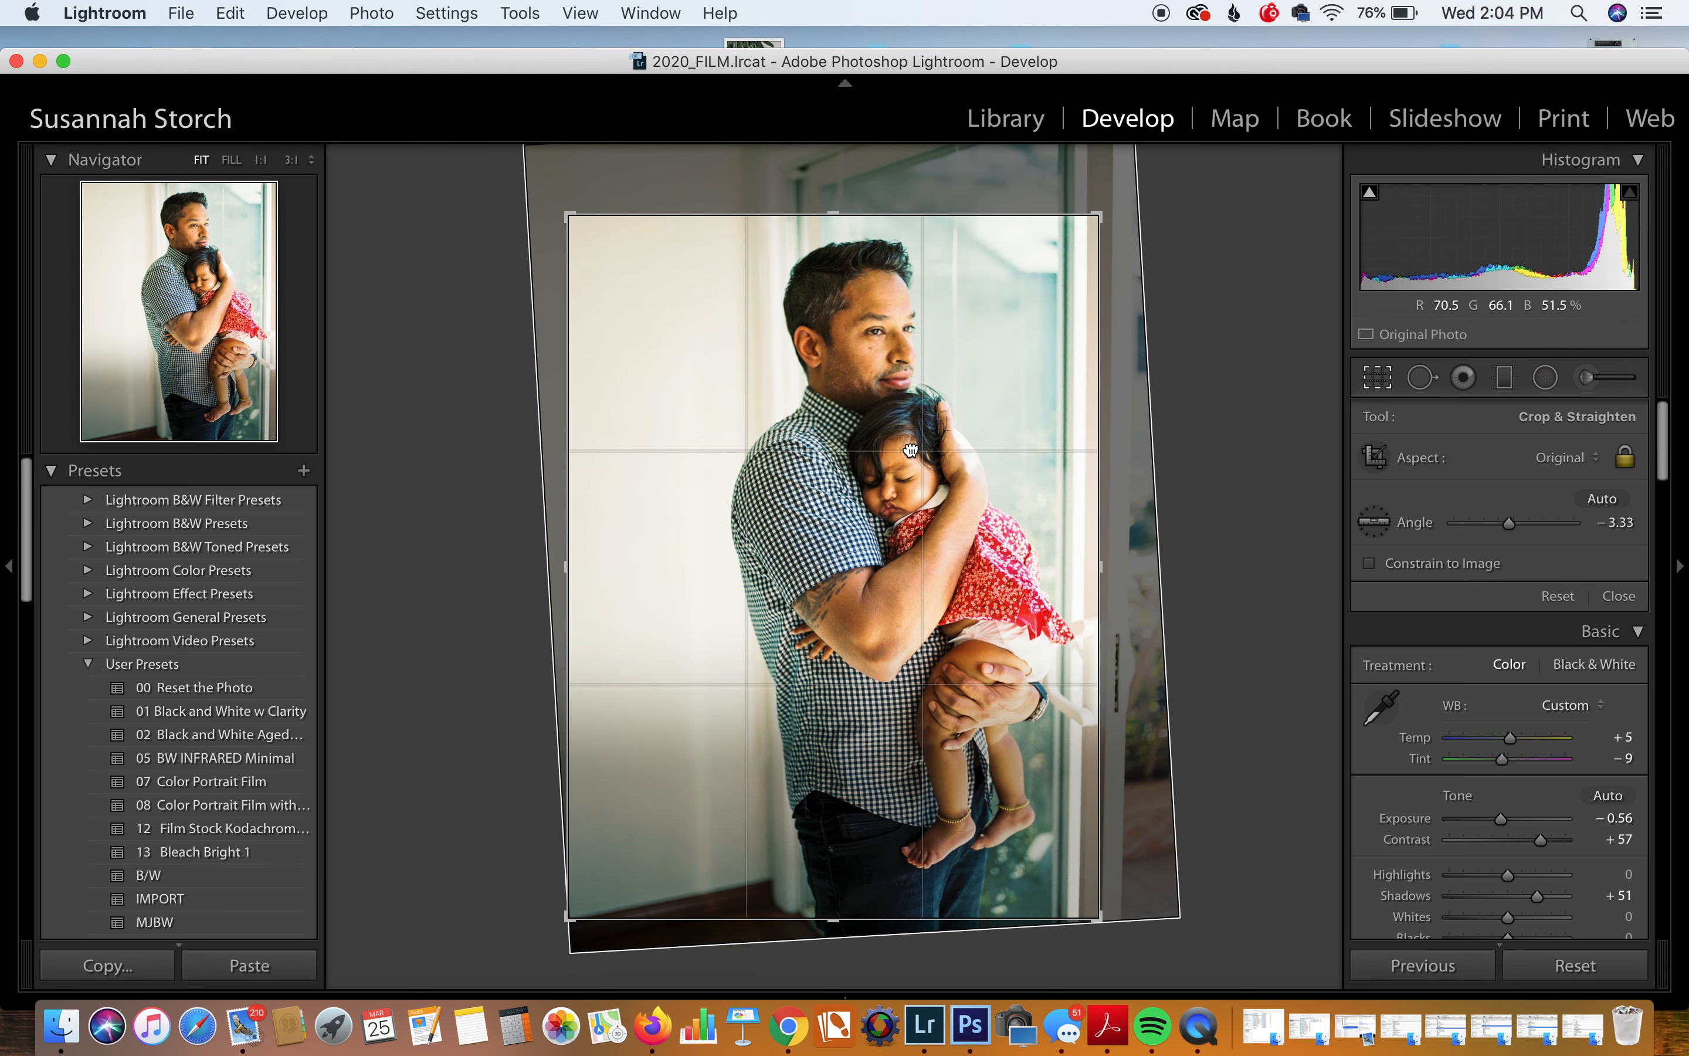
drag(911, 451, 912, 482)
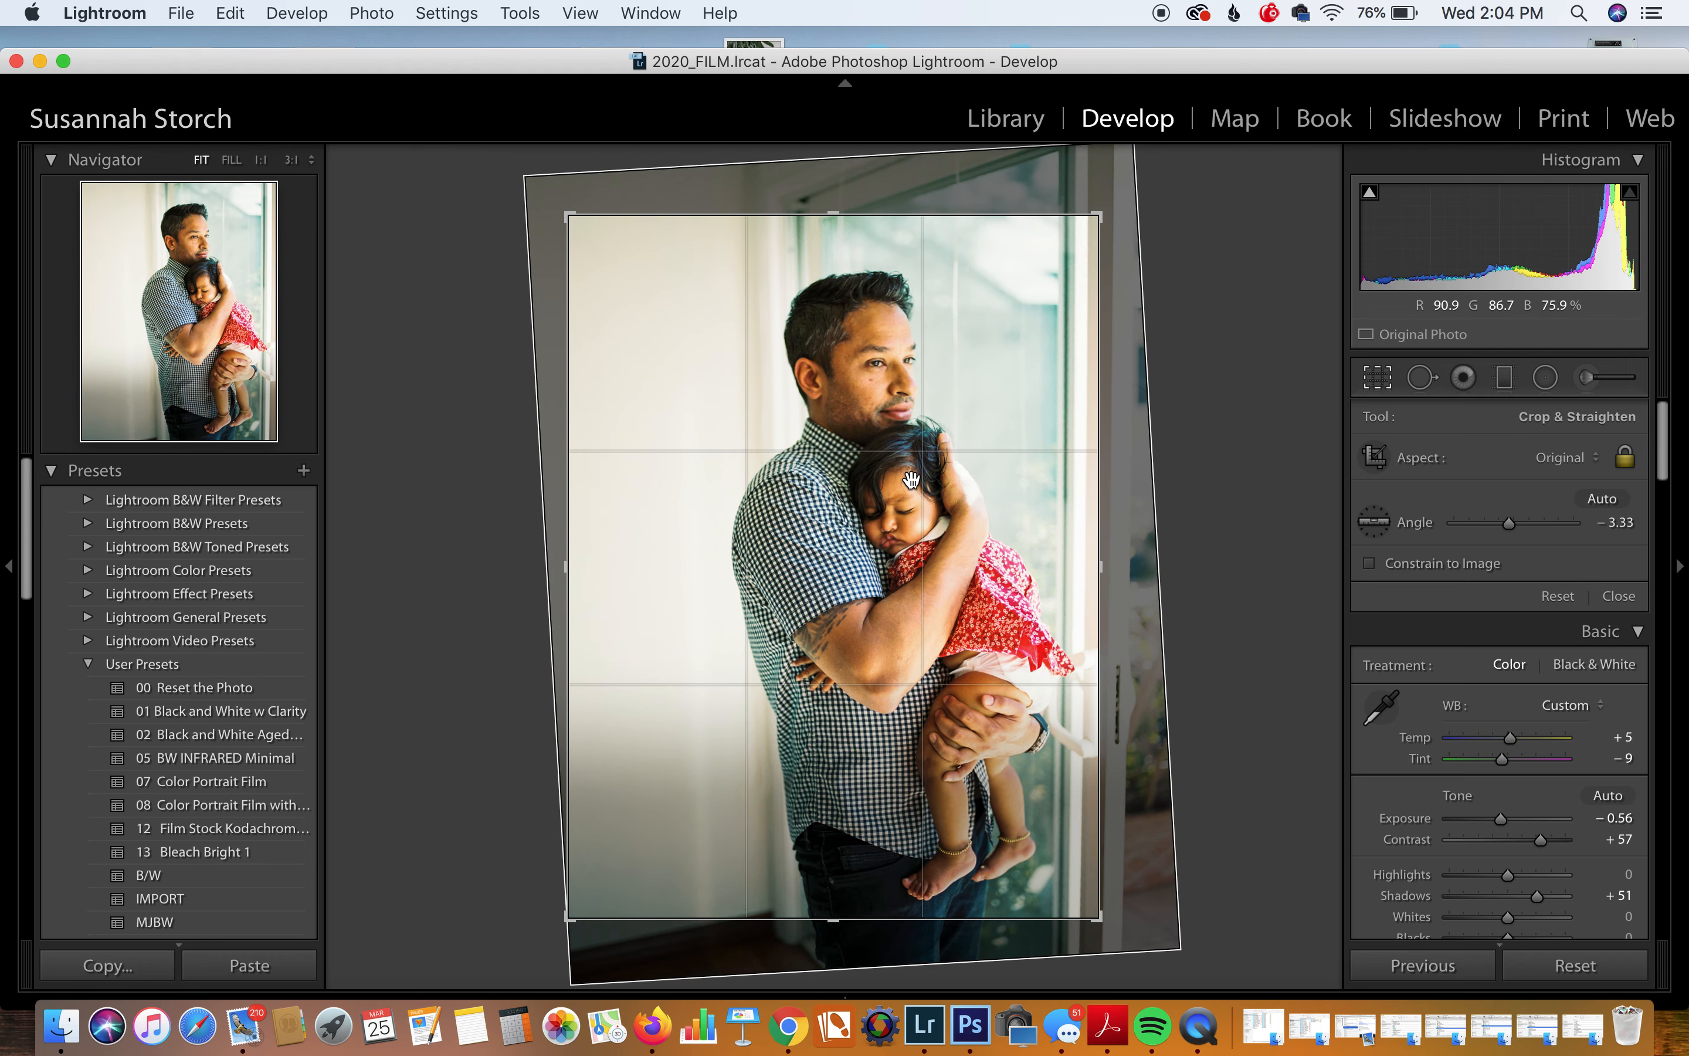
key(Return)
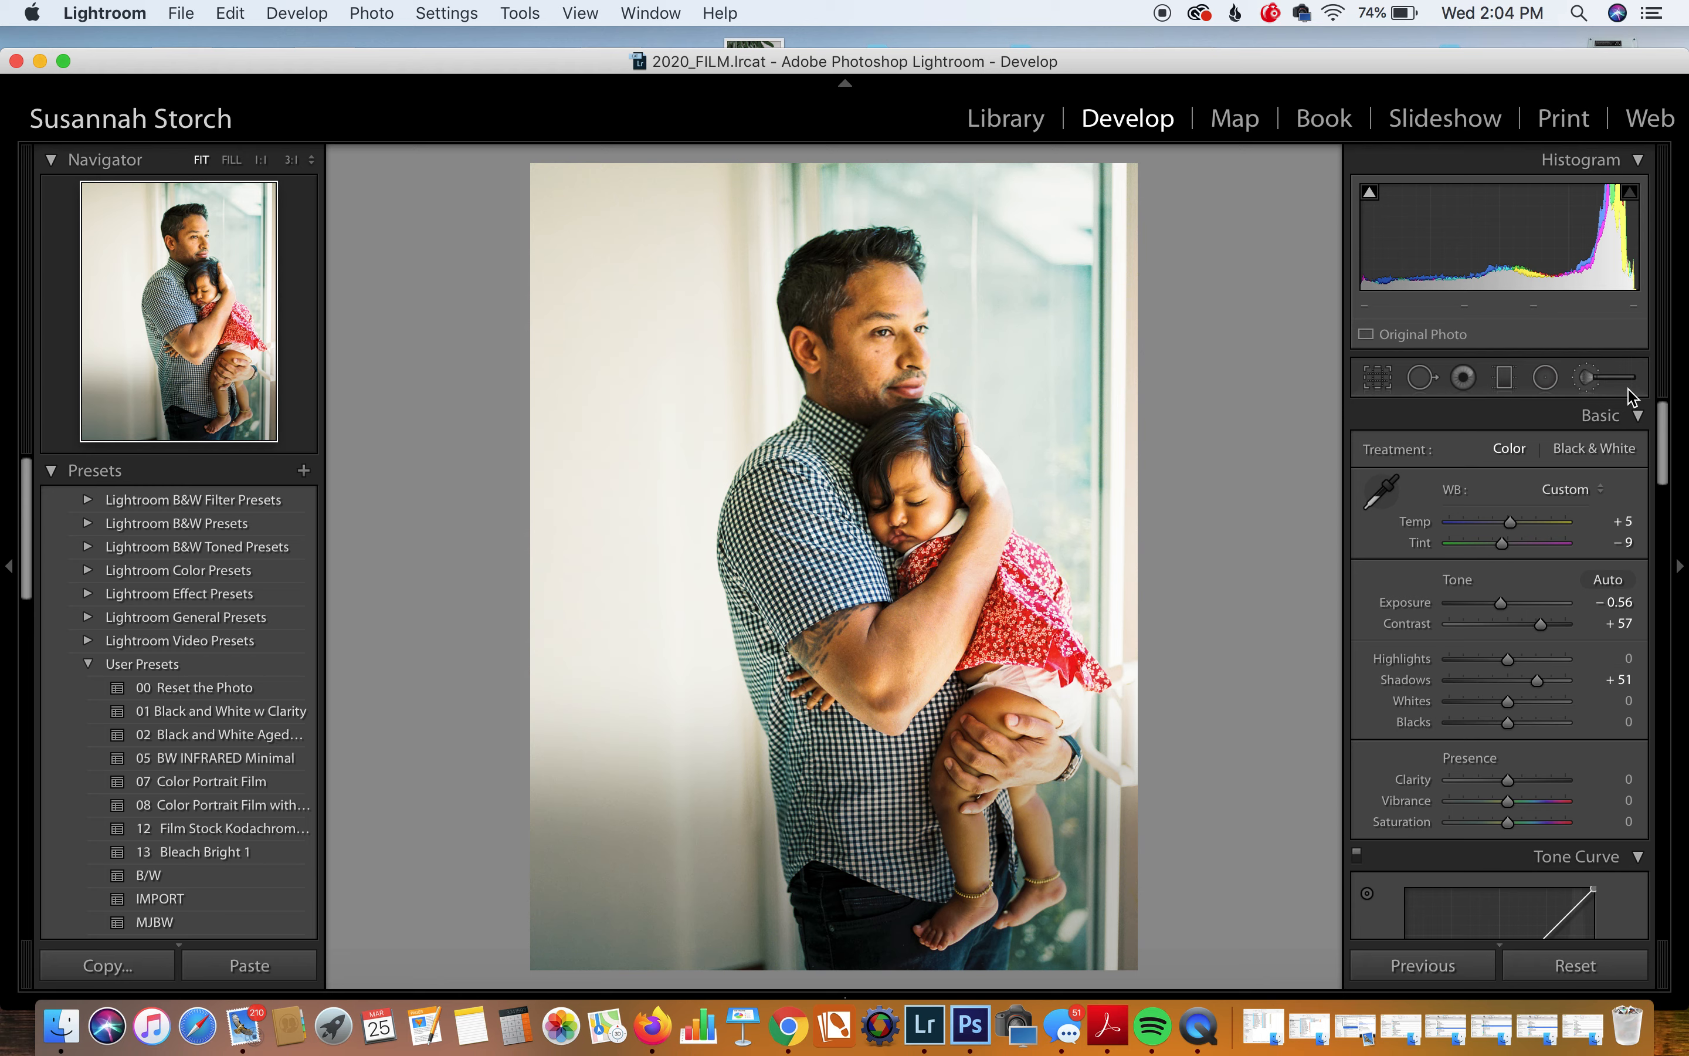
Step: Tighten the crop from a corner and reframe so the pair sits further right
click(1377, 377)
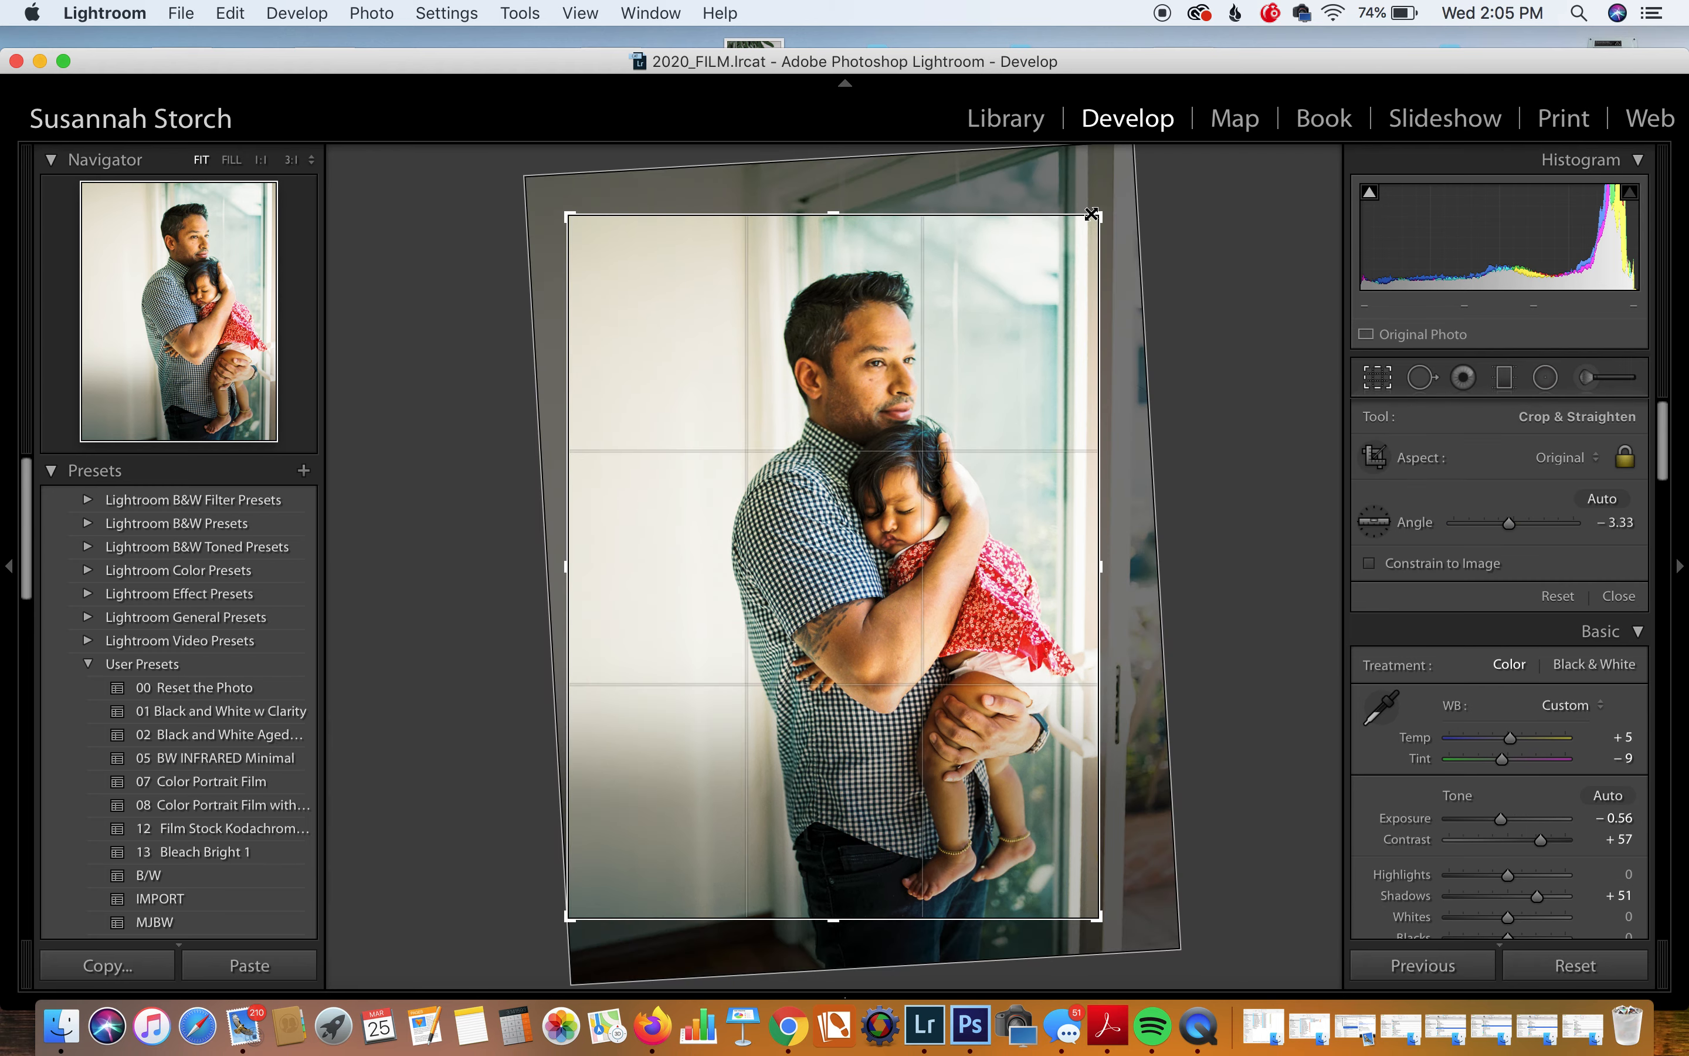
drag(1097, 217, 1084, 236)
drag(1026, 367, 1022, 378)
key(Return)
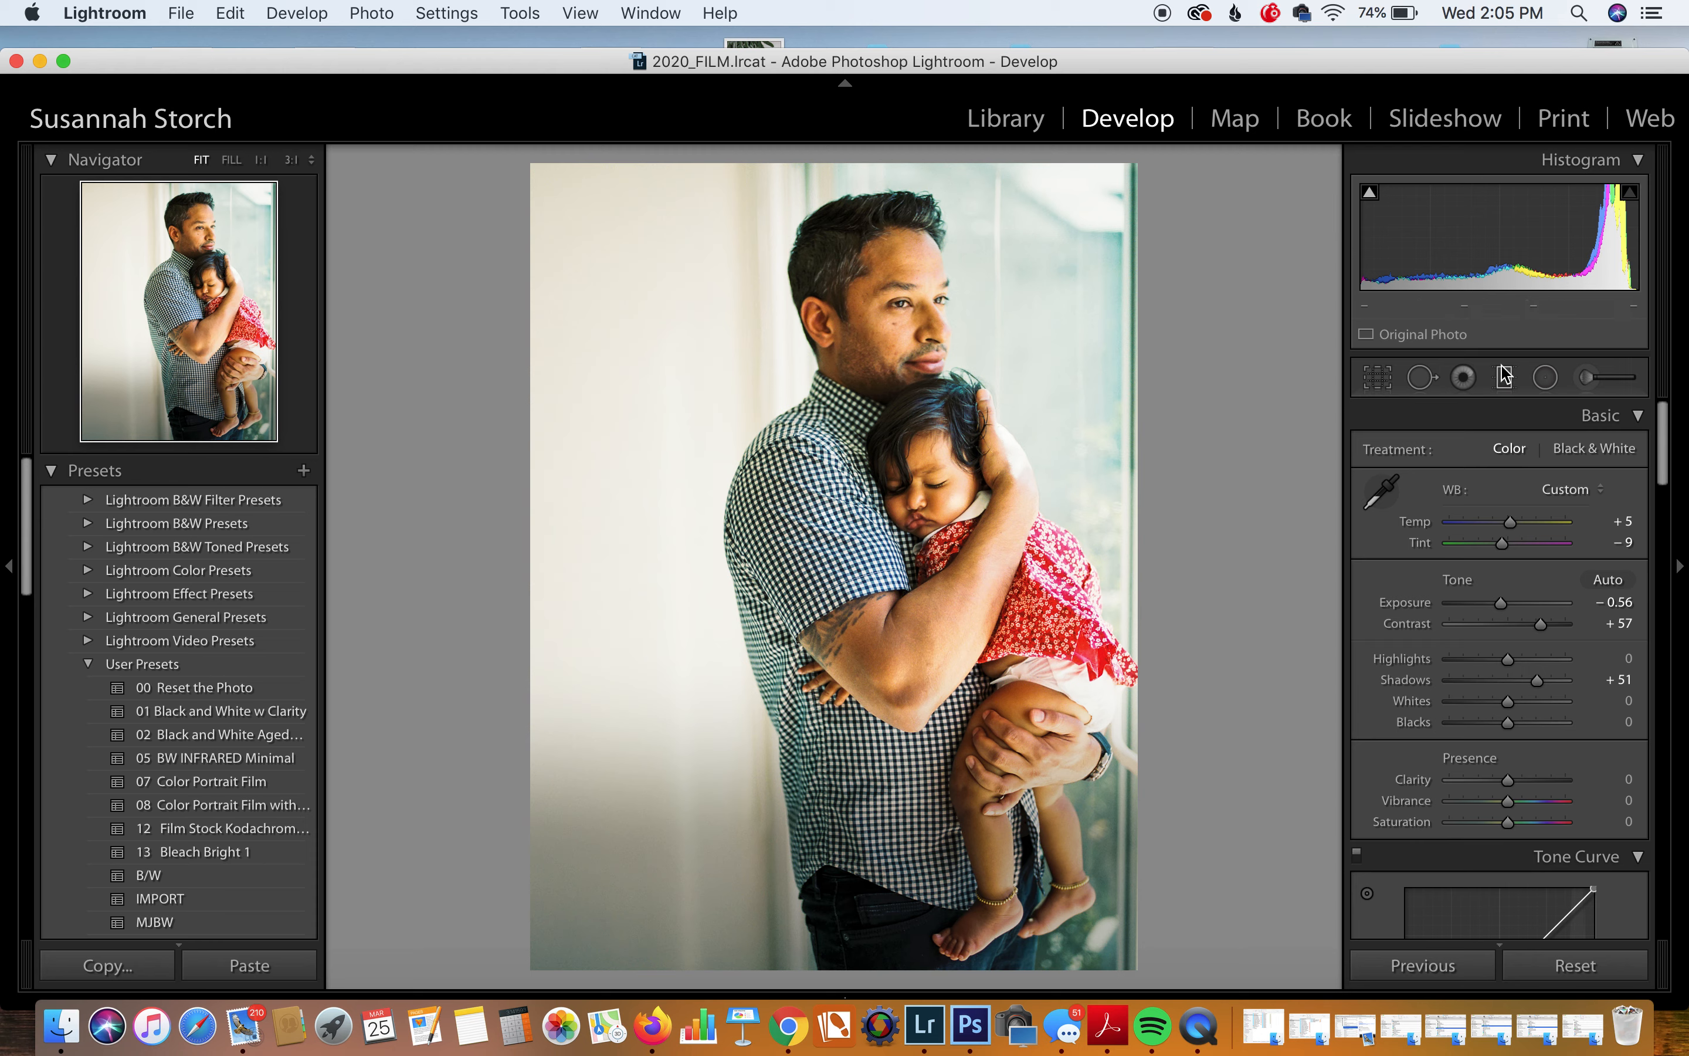
click(1383, 380)
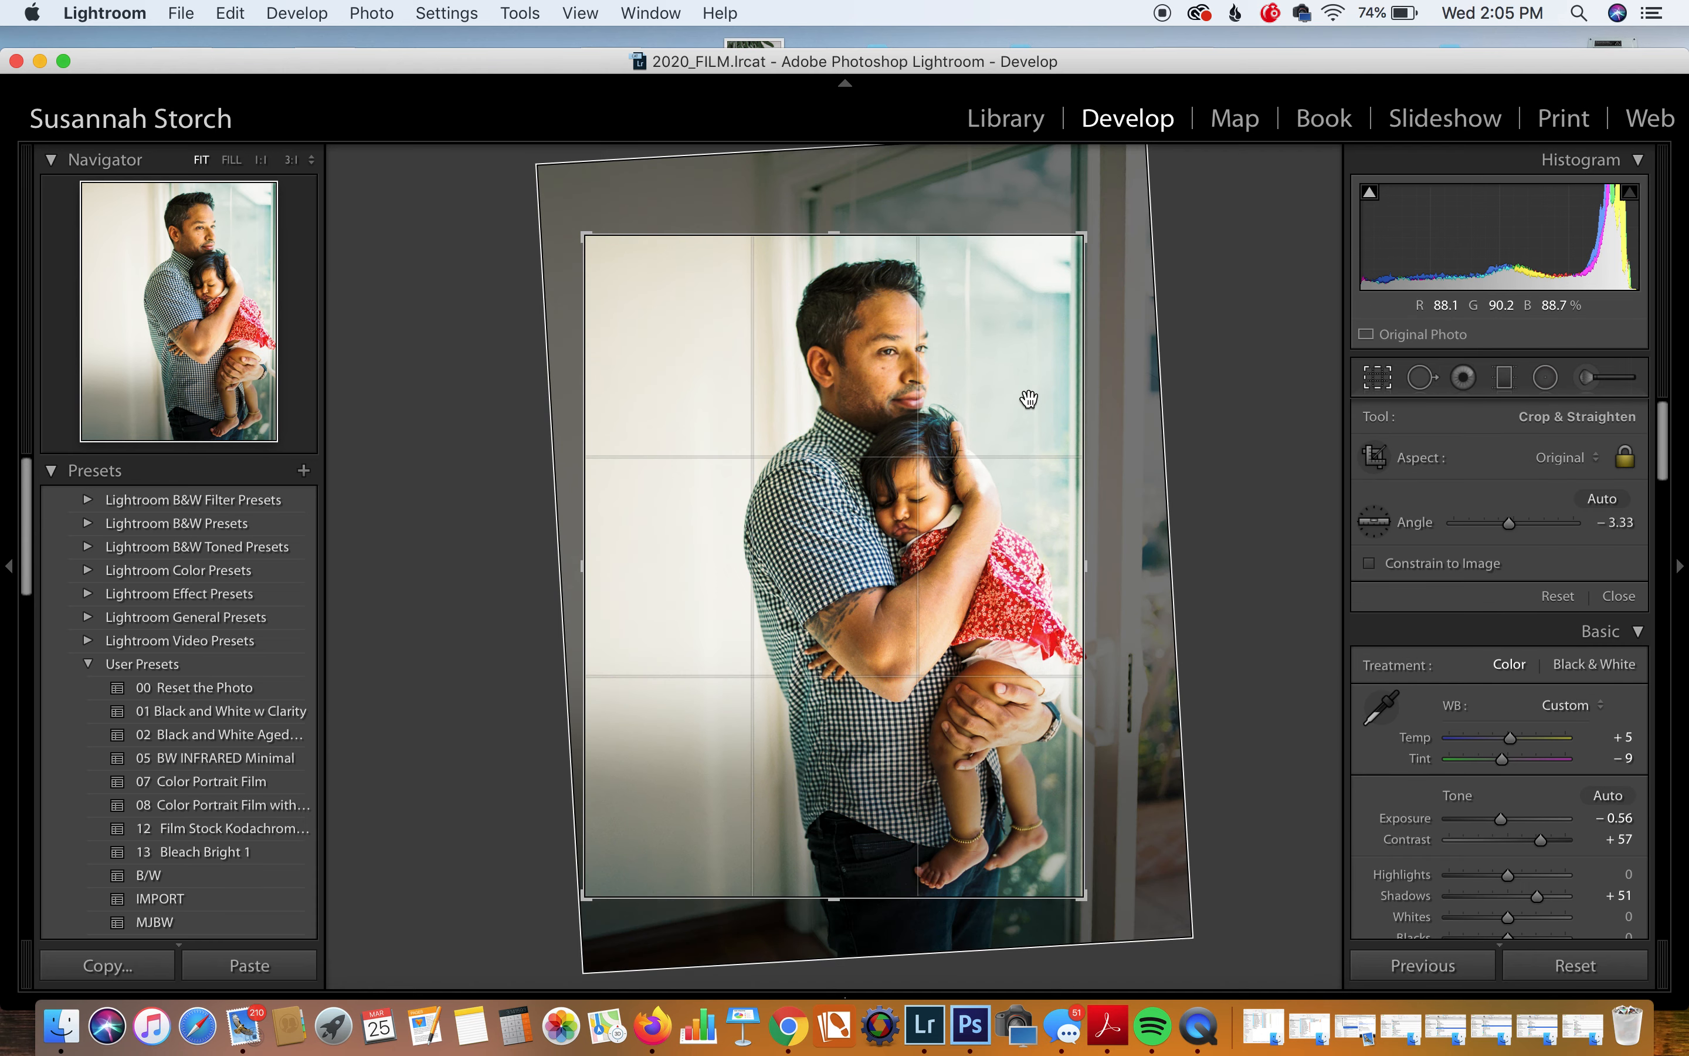
drag(1029, 401, 1070, 402)
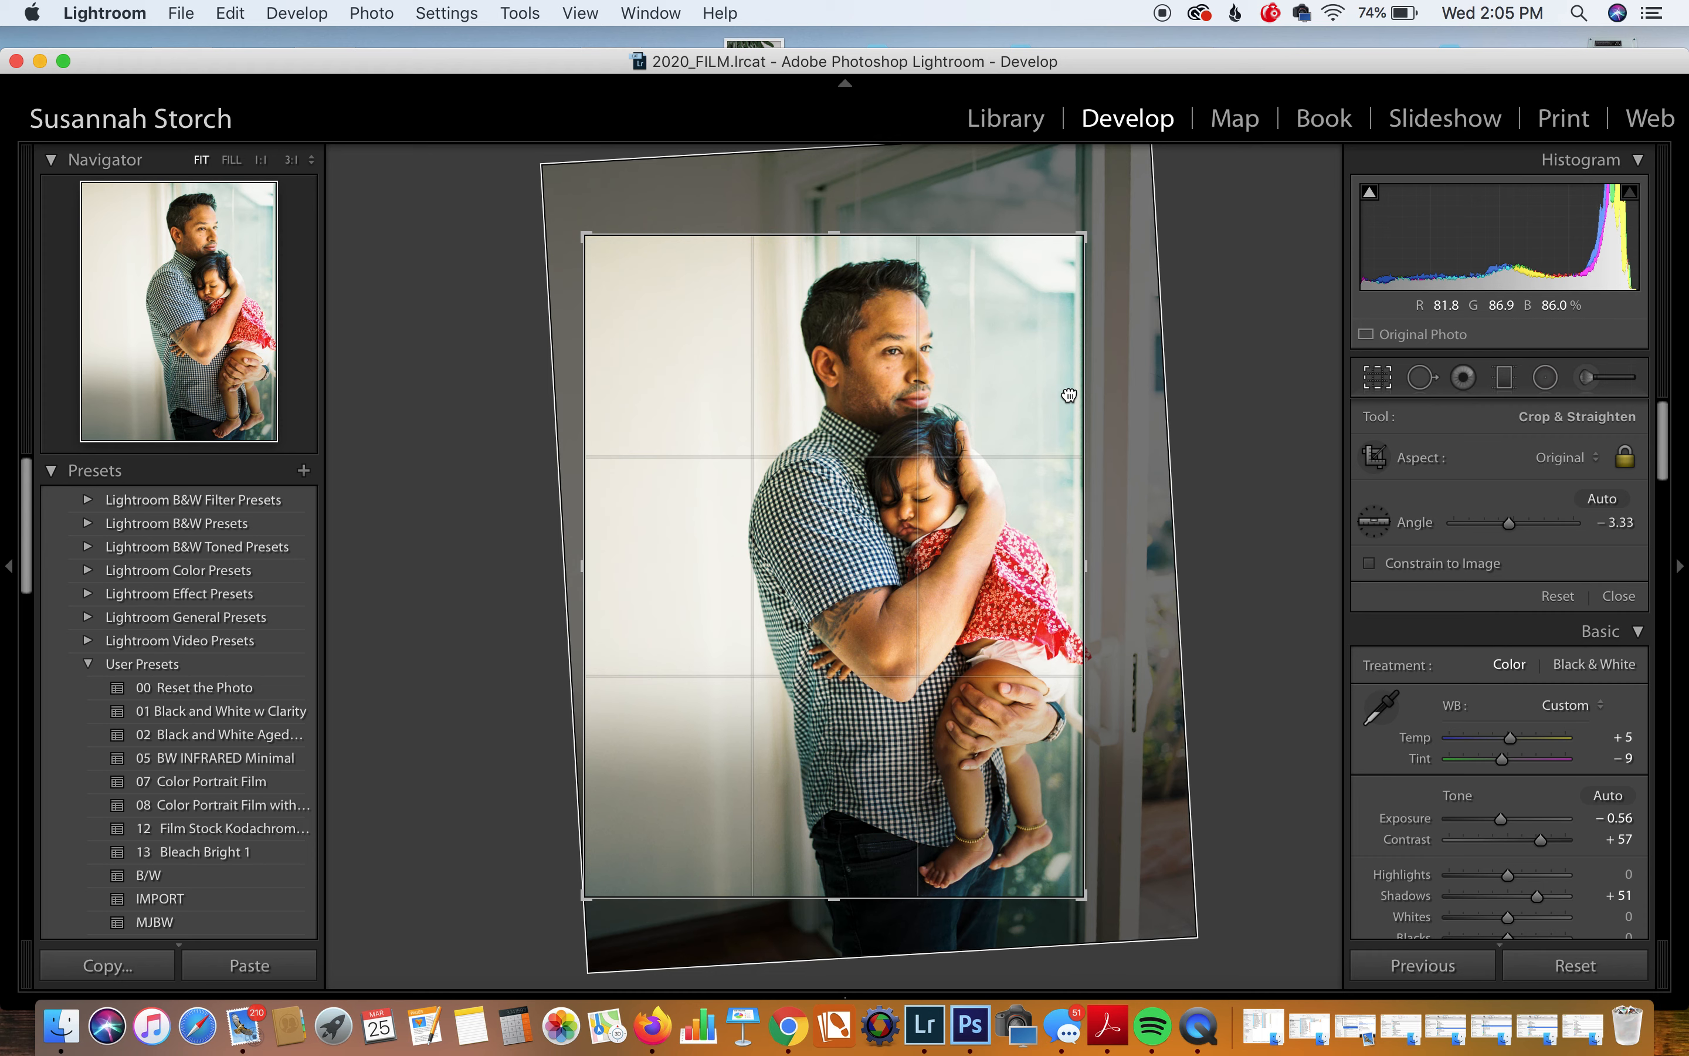
key(Return)
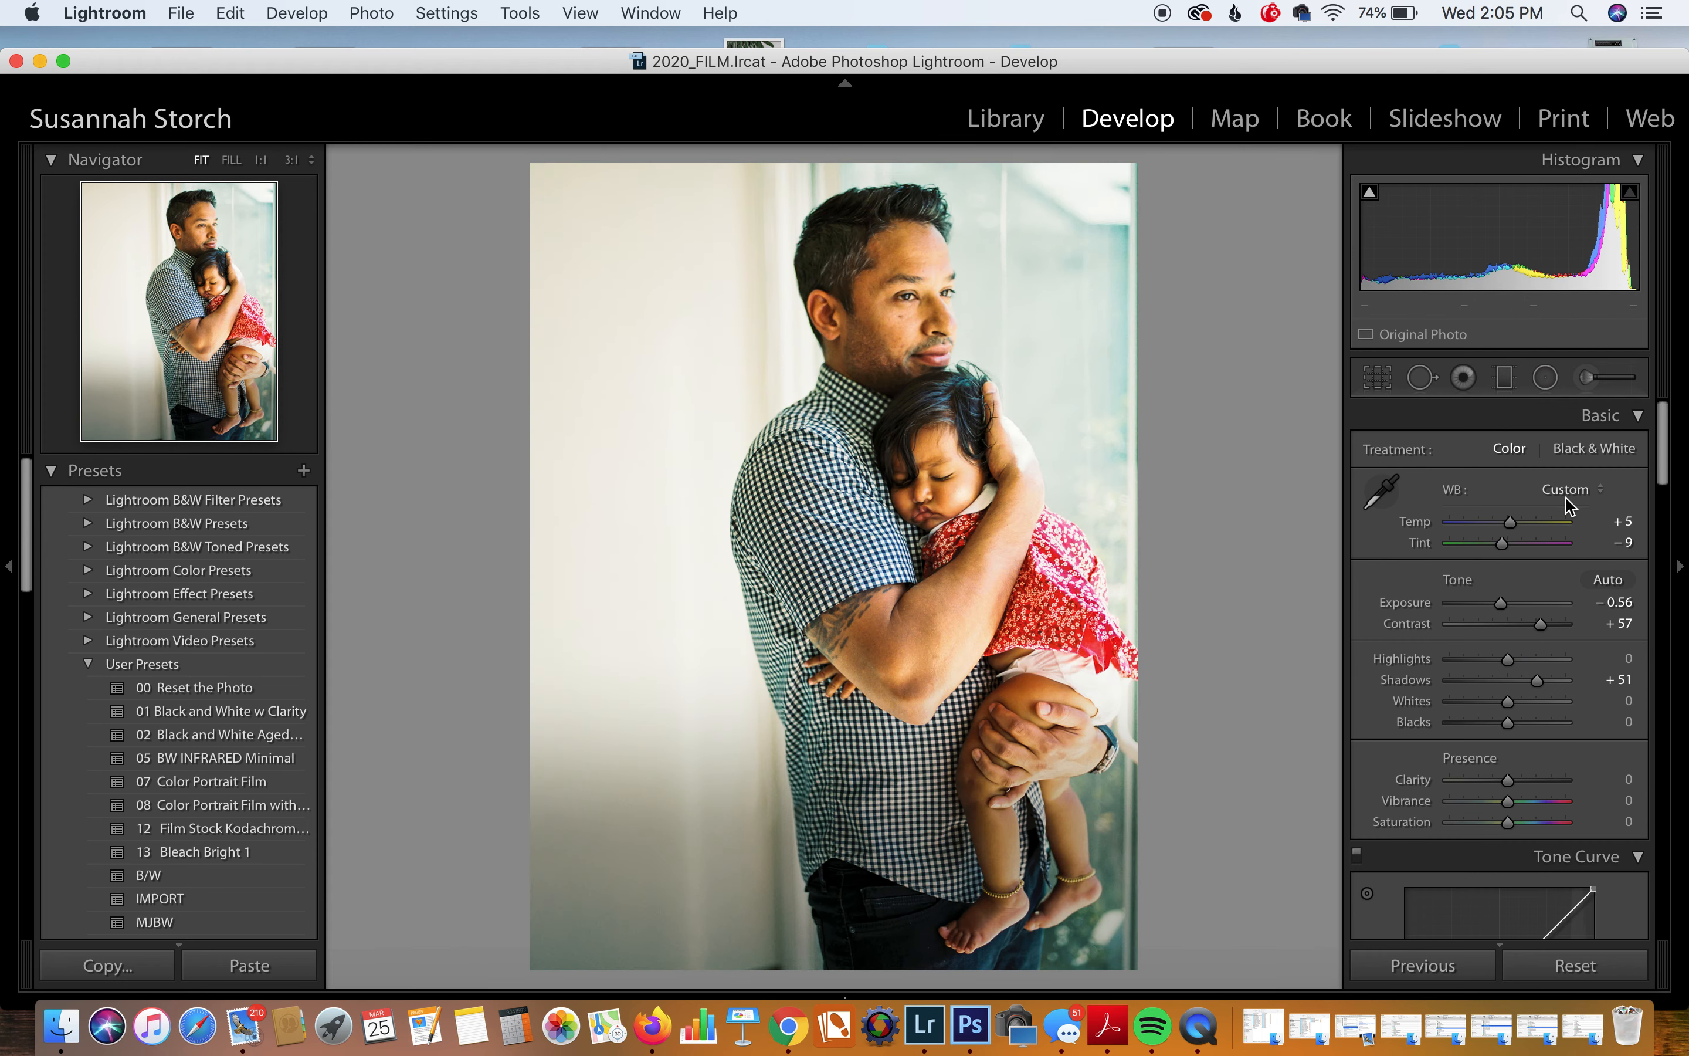
Step: In the Basic panel, set Contrast to +46, Tint to −6 and Exposure to −0.72
mouse_move(1543, 627)
mouse_down()
mouse_move(1497, 627)
mouse_move(1539, 639)
mouse_up()
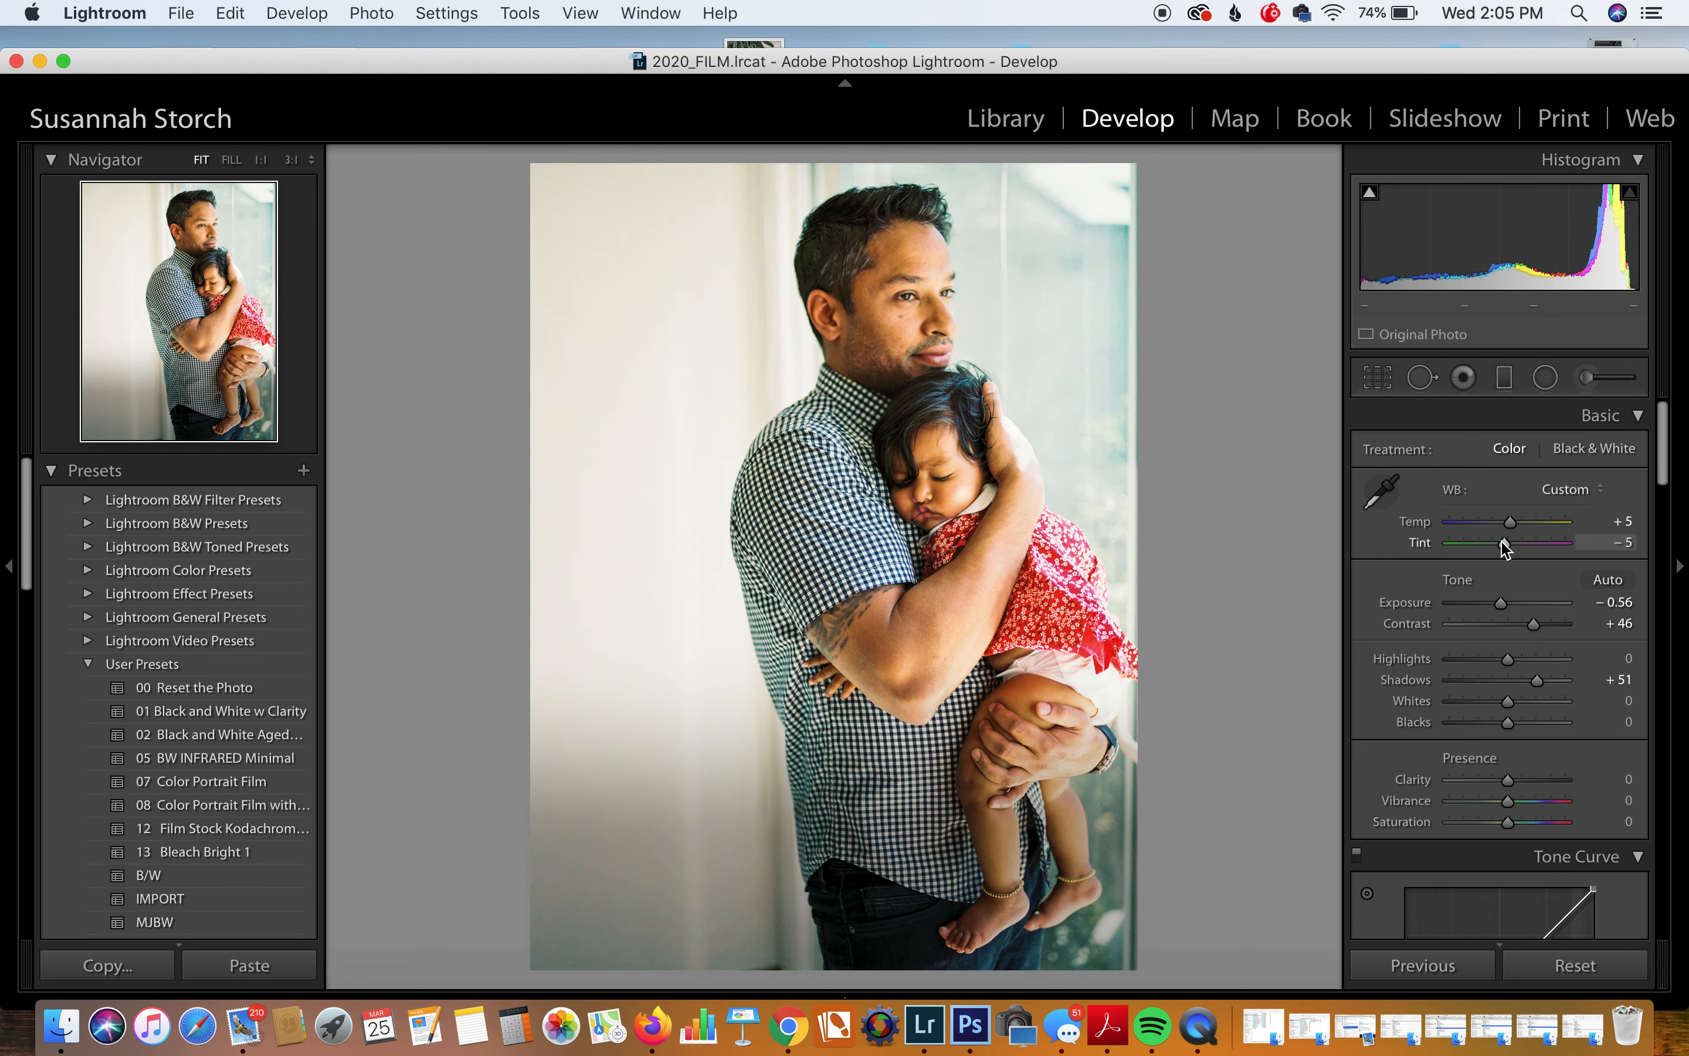
drag(1503, 540, 1510, 522)
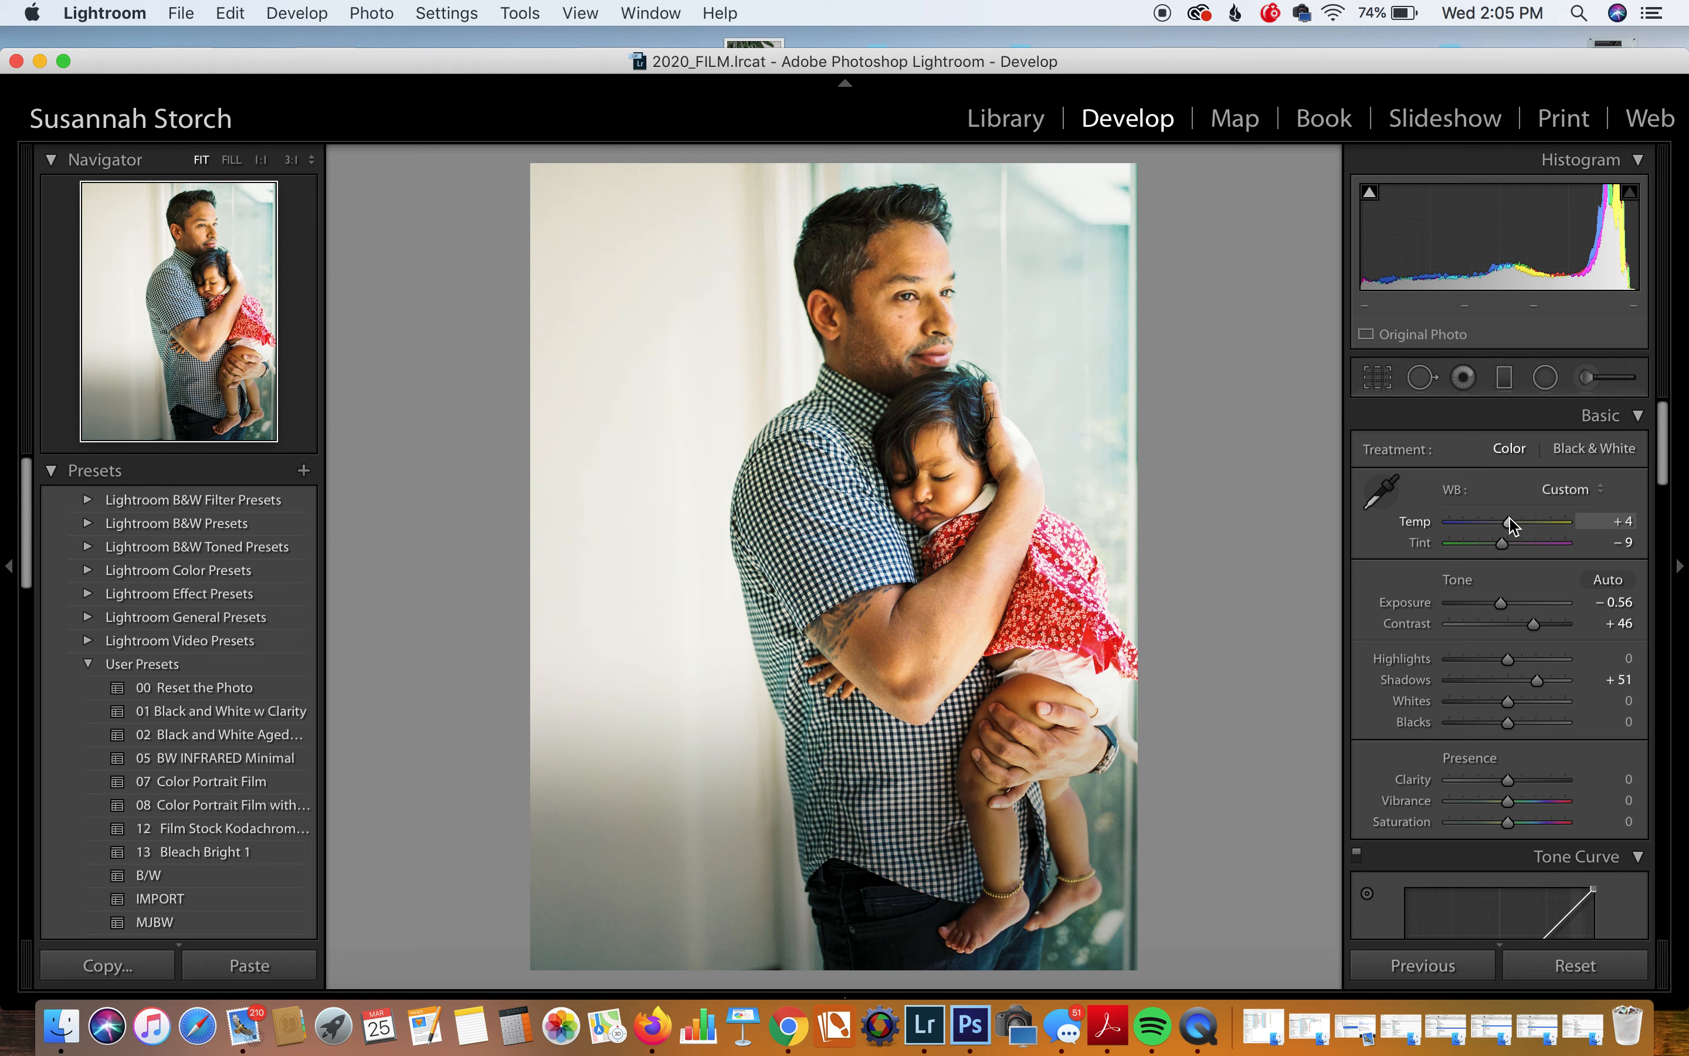
drag(1505, 546, 1508, 551)
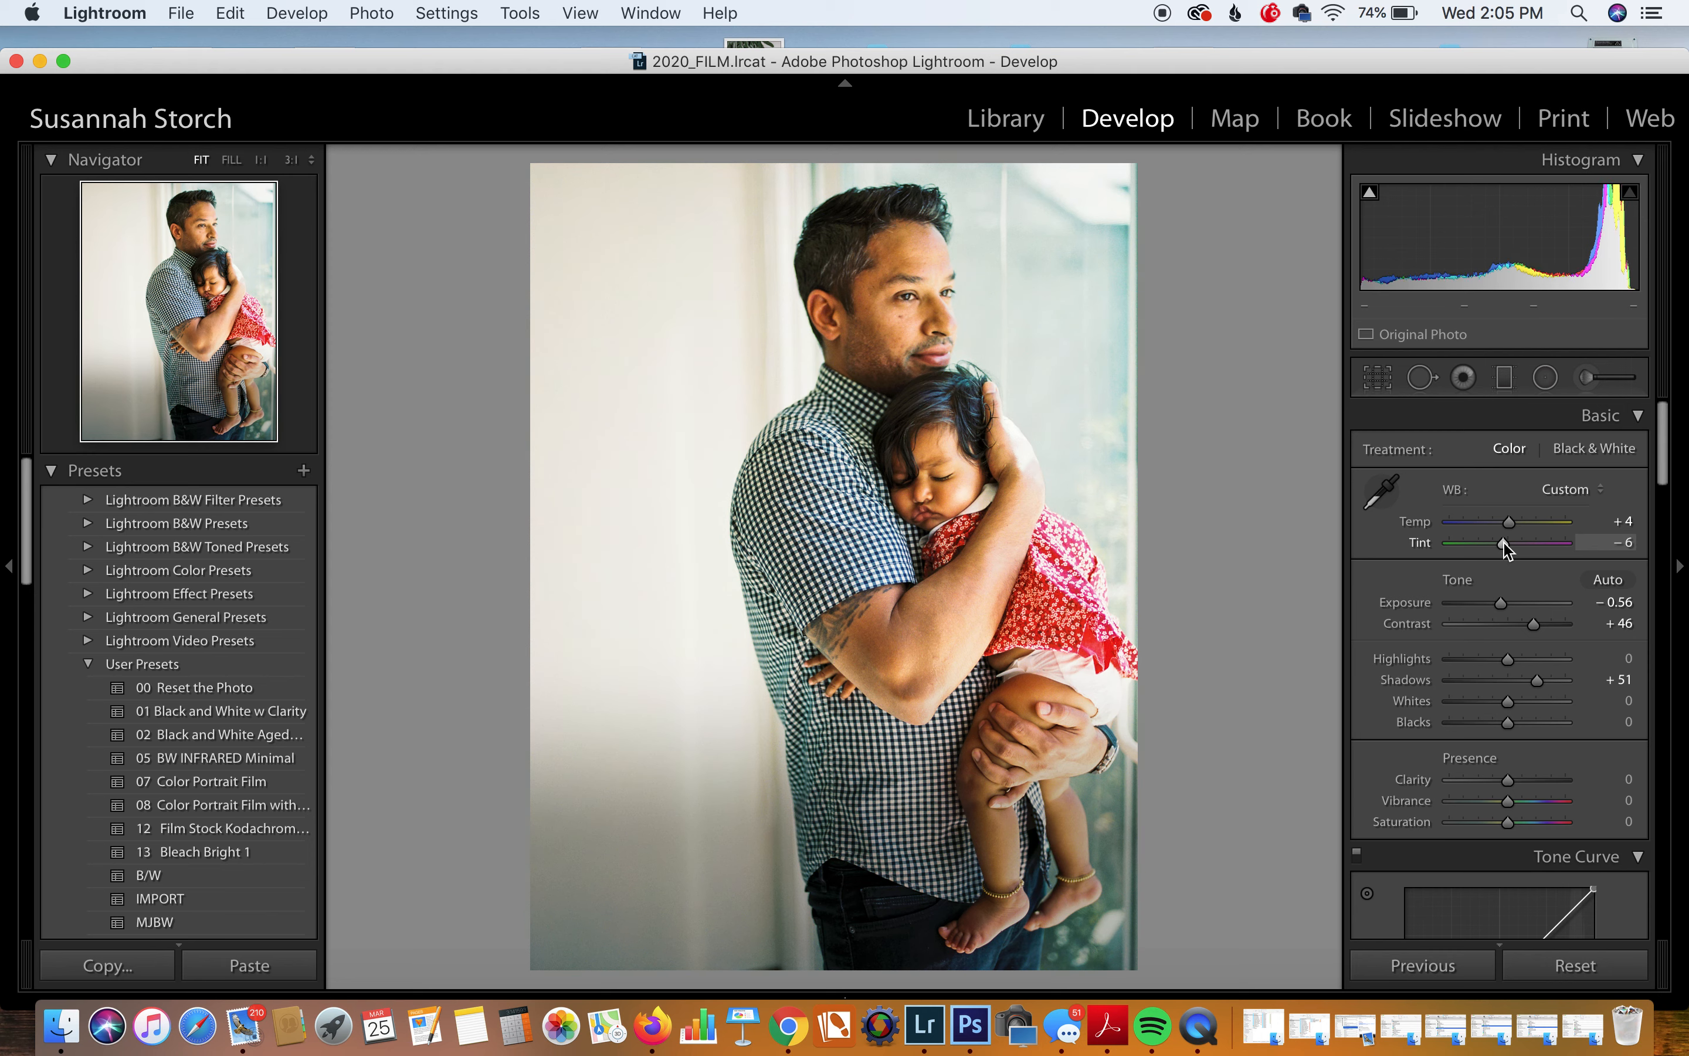
drag(1503, 257, 1488, 257)
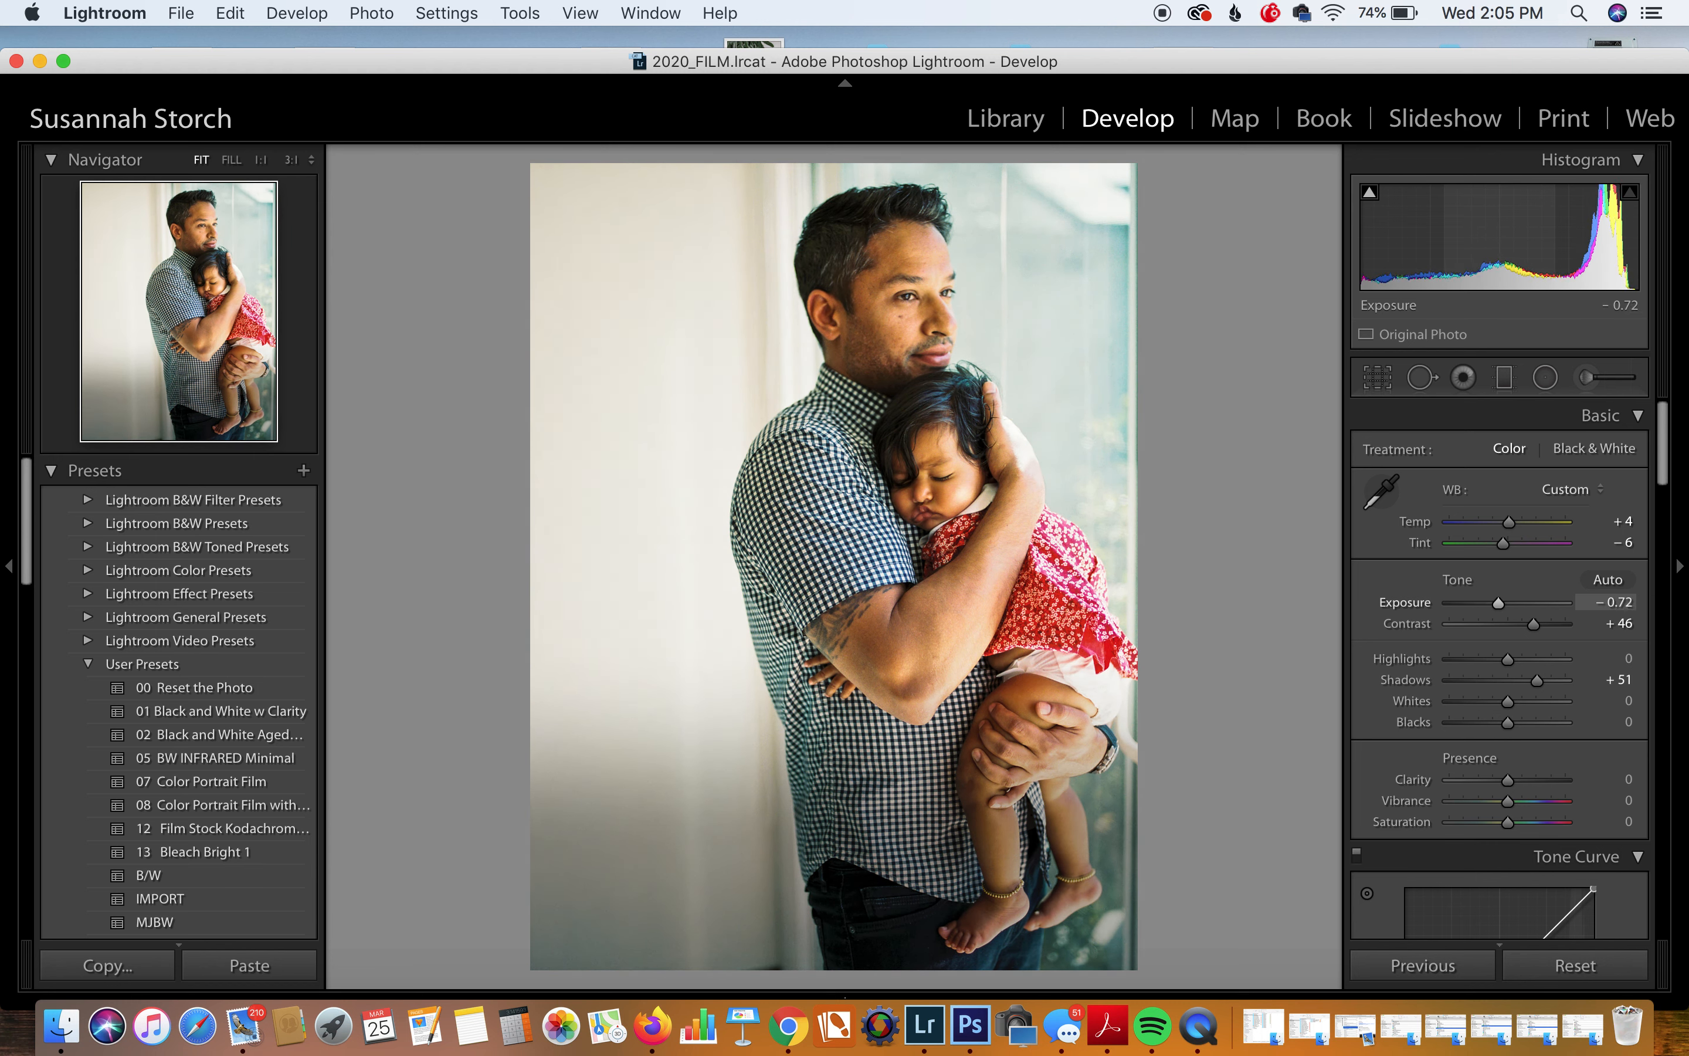
Step: Add an upper-right graduated filter at −0.60 exposure, plus a second gradient from the left edge
click(1505, 377)
drag(1109, 197, 992, 288)
drag(1495, 536, 1501, 537)
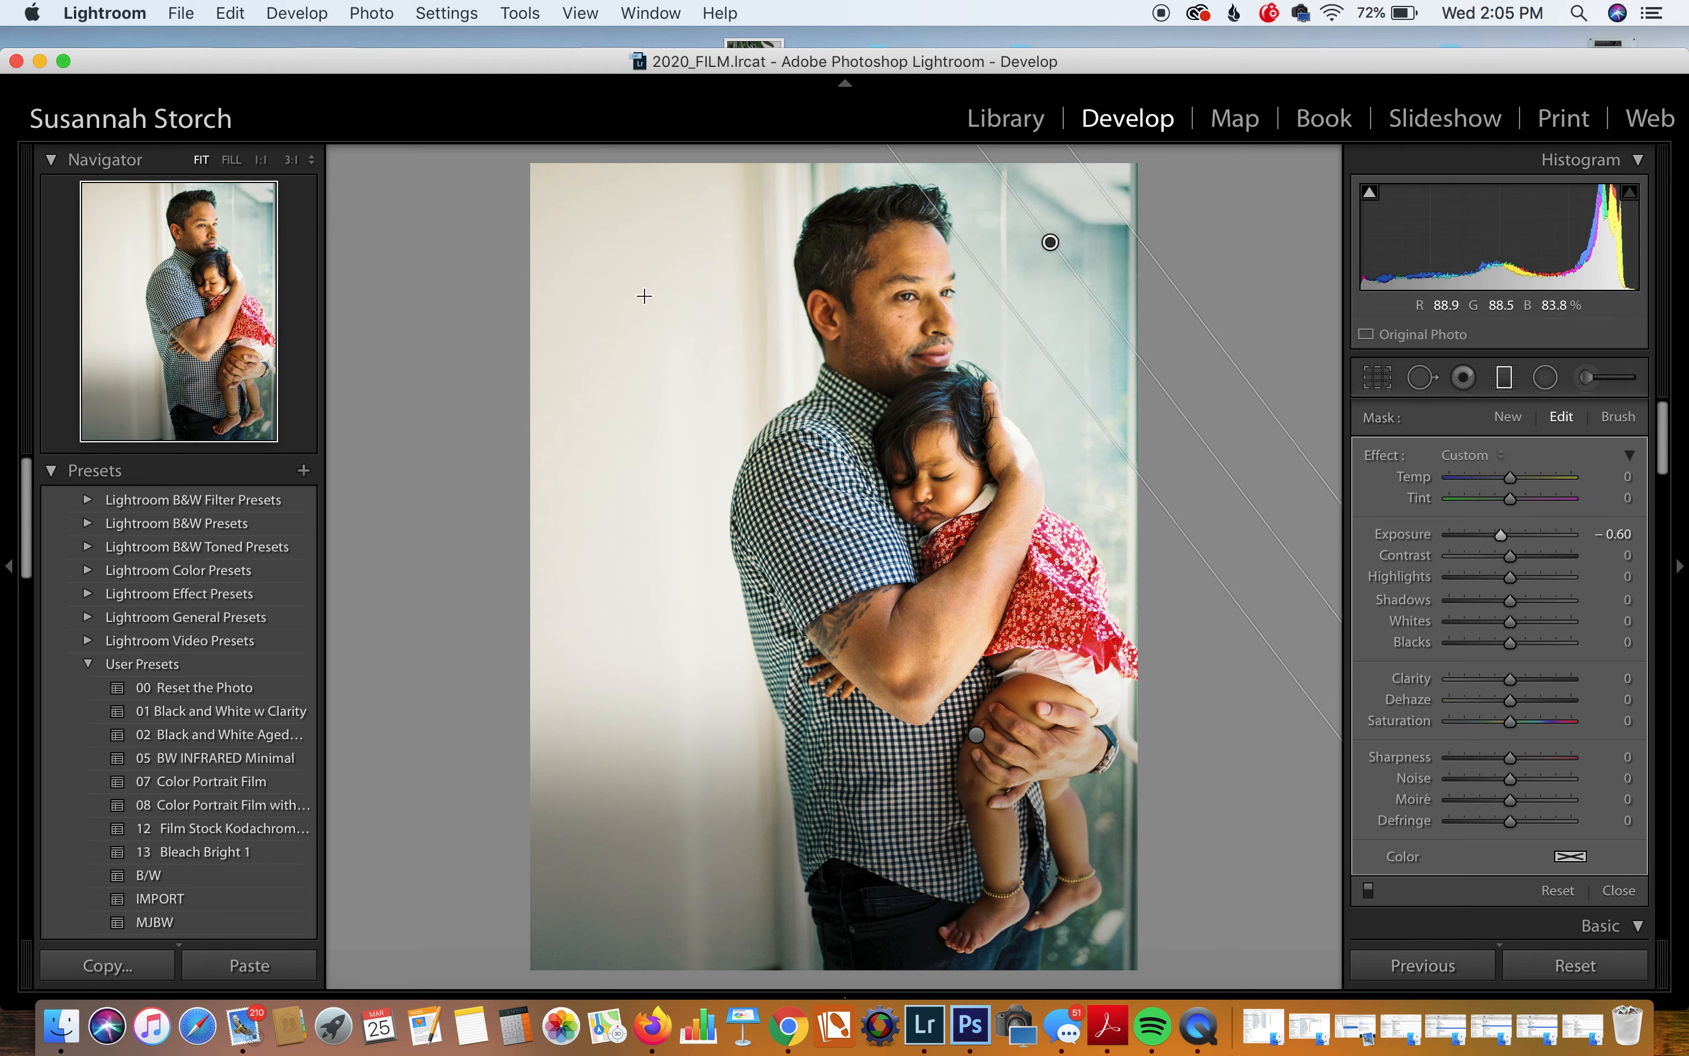
drag(587, 194, 783, 222)
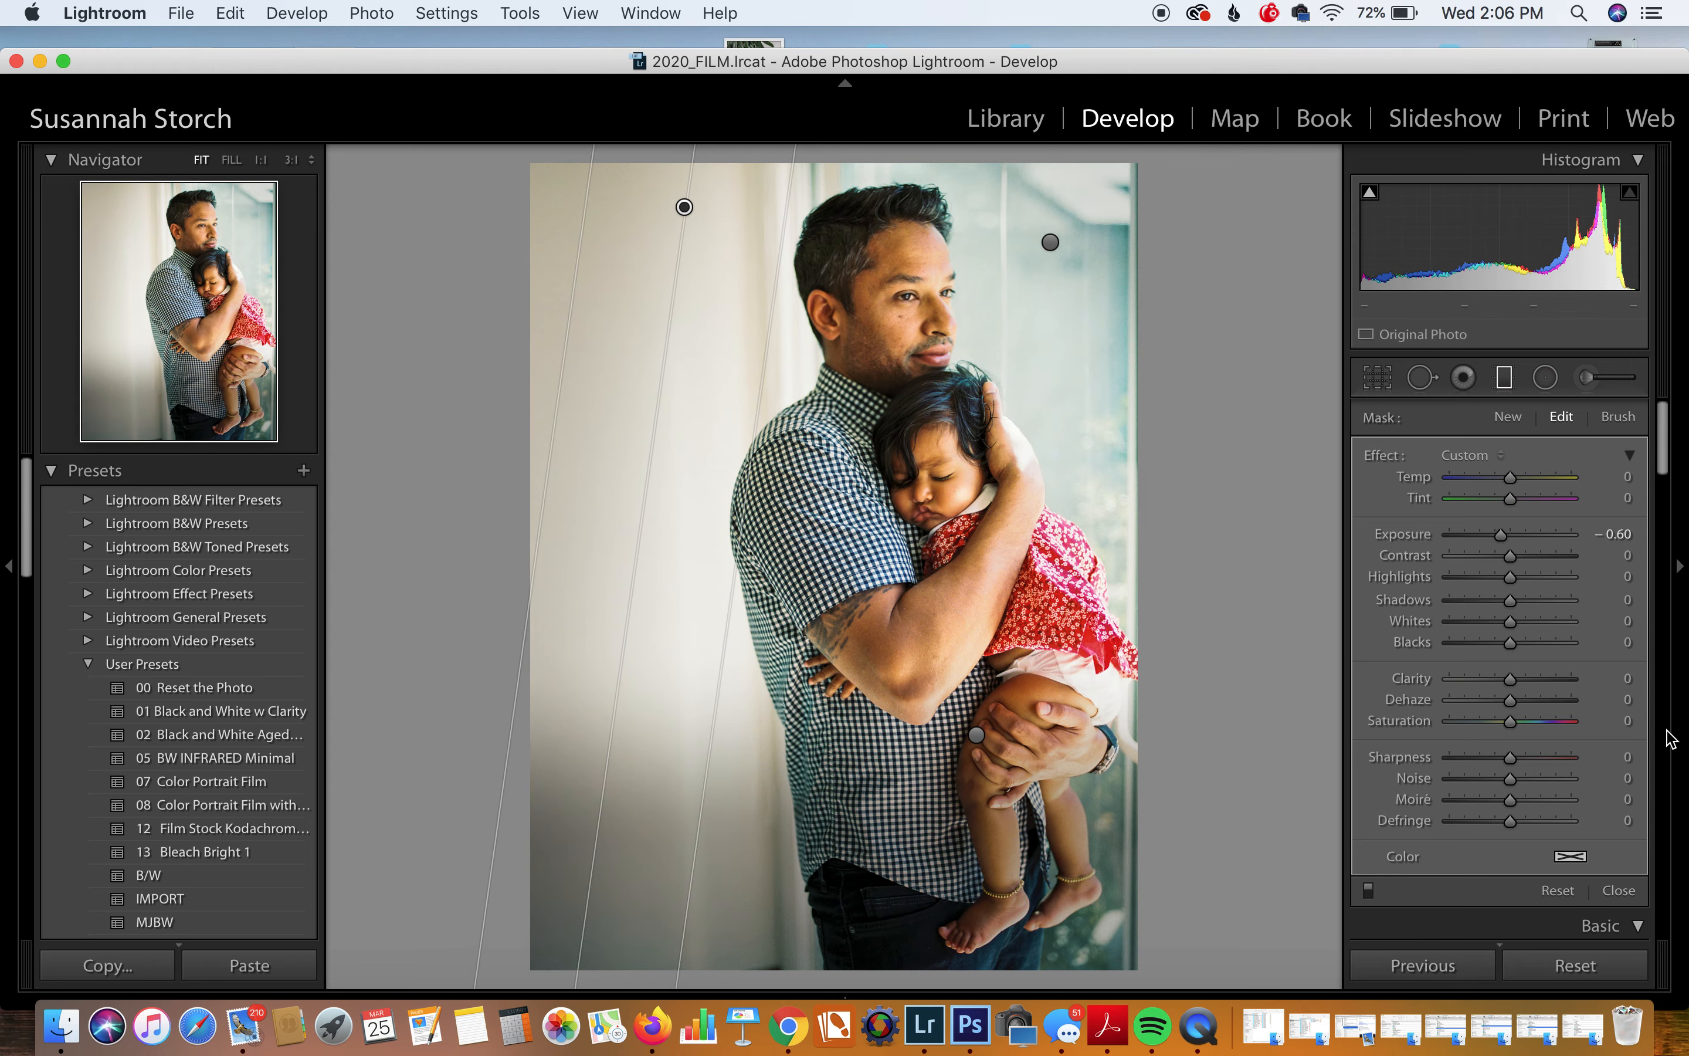
Step: At 1:1, brush over the baby's white diaper and set the brush Exposure to −0.85
click(1620, 892)
click(1115, 692)
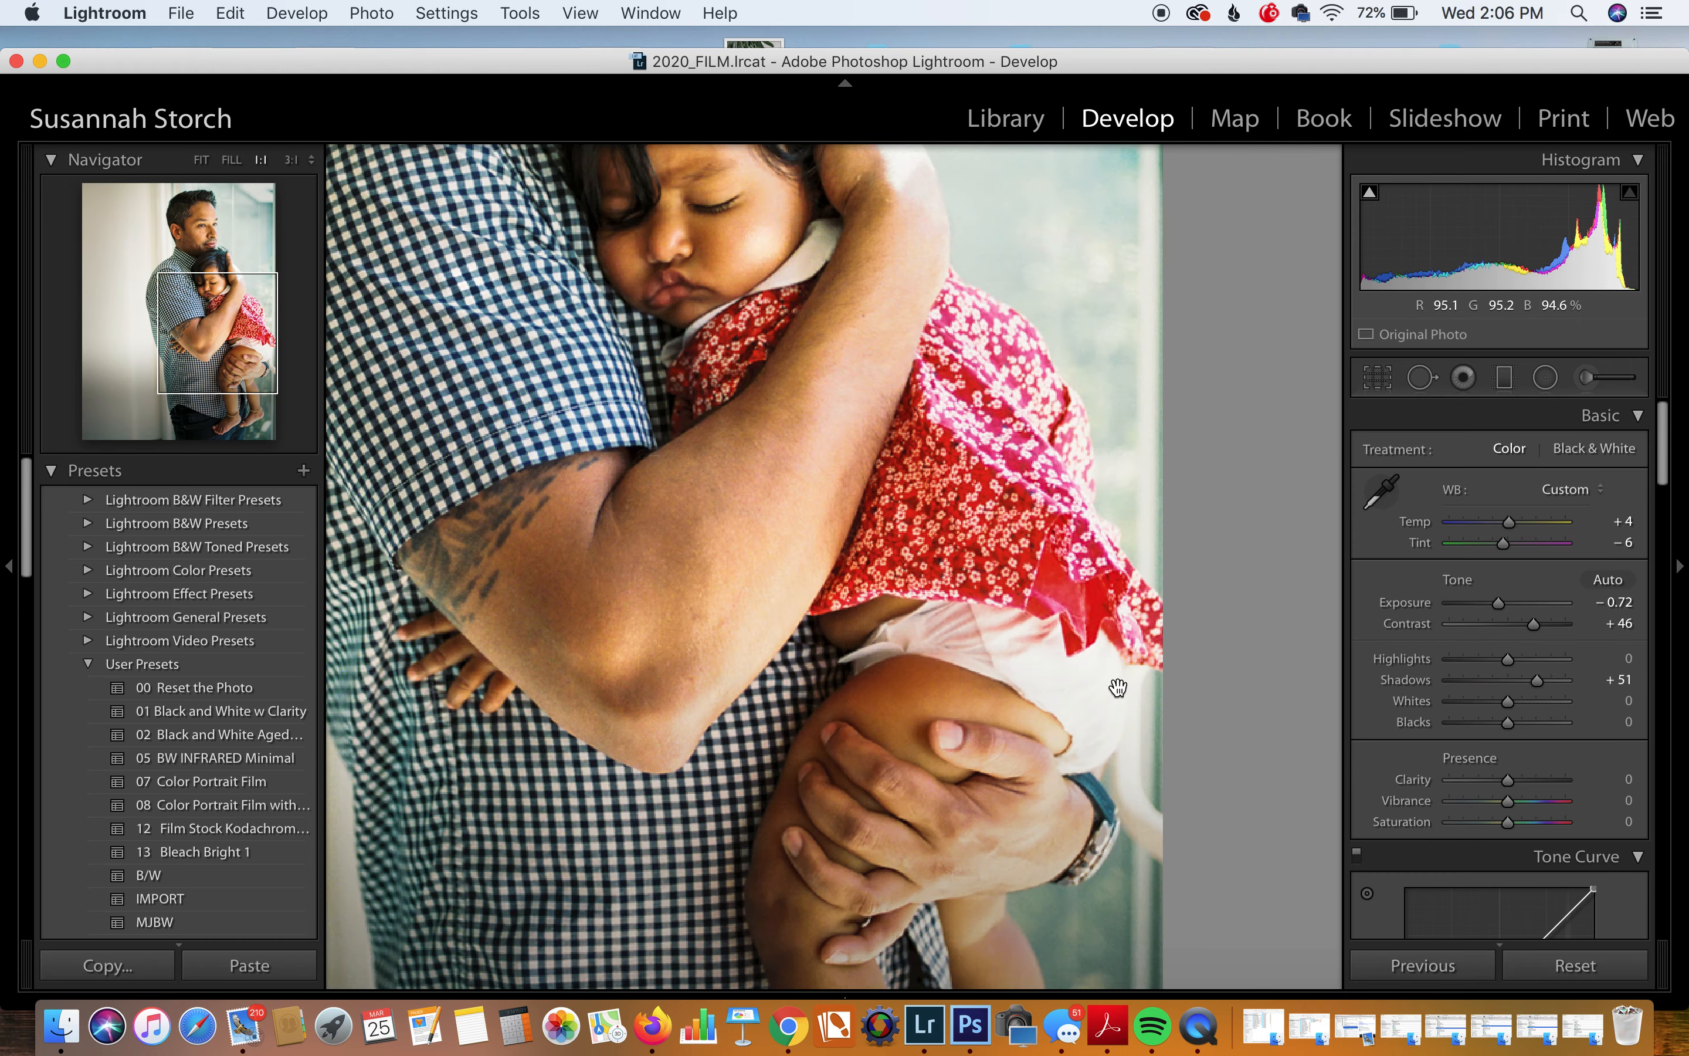
click(1586, 378)
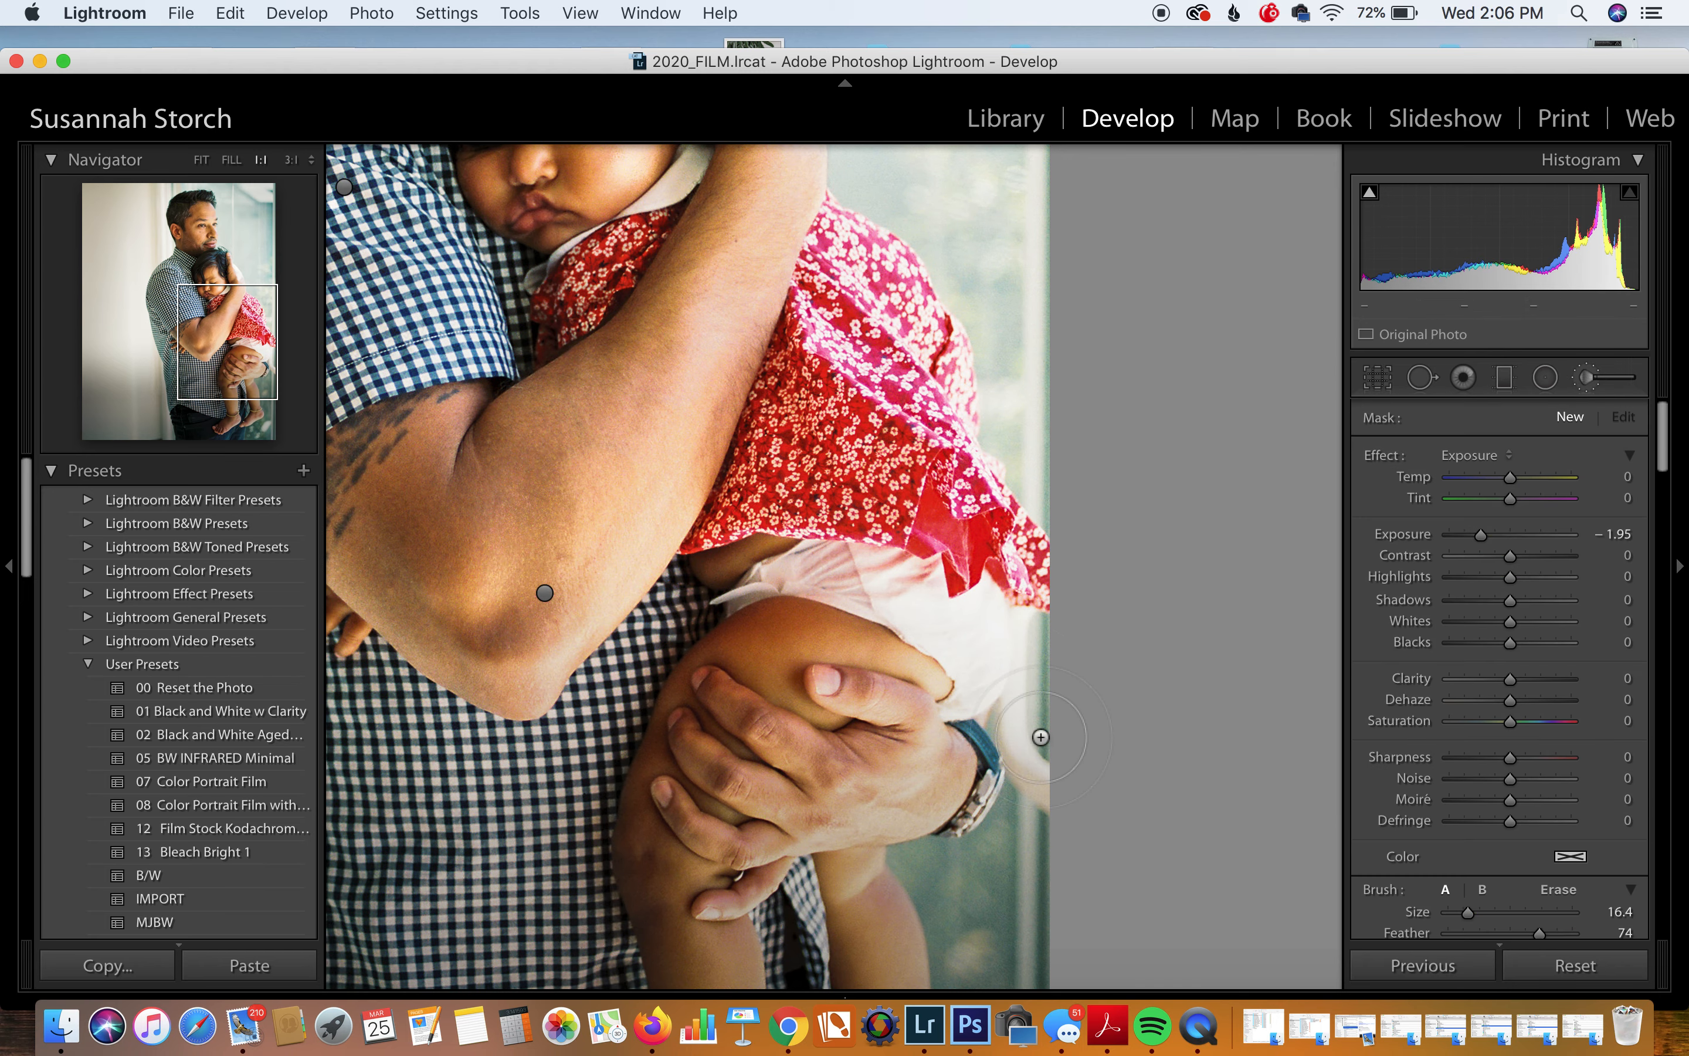
mouse_move(991, 656)
mouse_down()
mouse_move(846, 580)
mouse_move(885, 572)
mouse_move(976, 615)
mouse_up()
drag(1481, 535, 1498, 535)
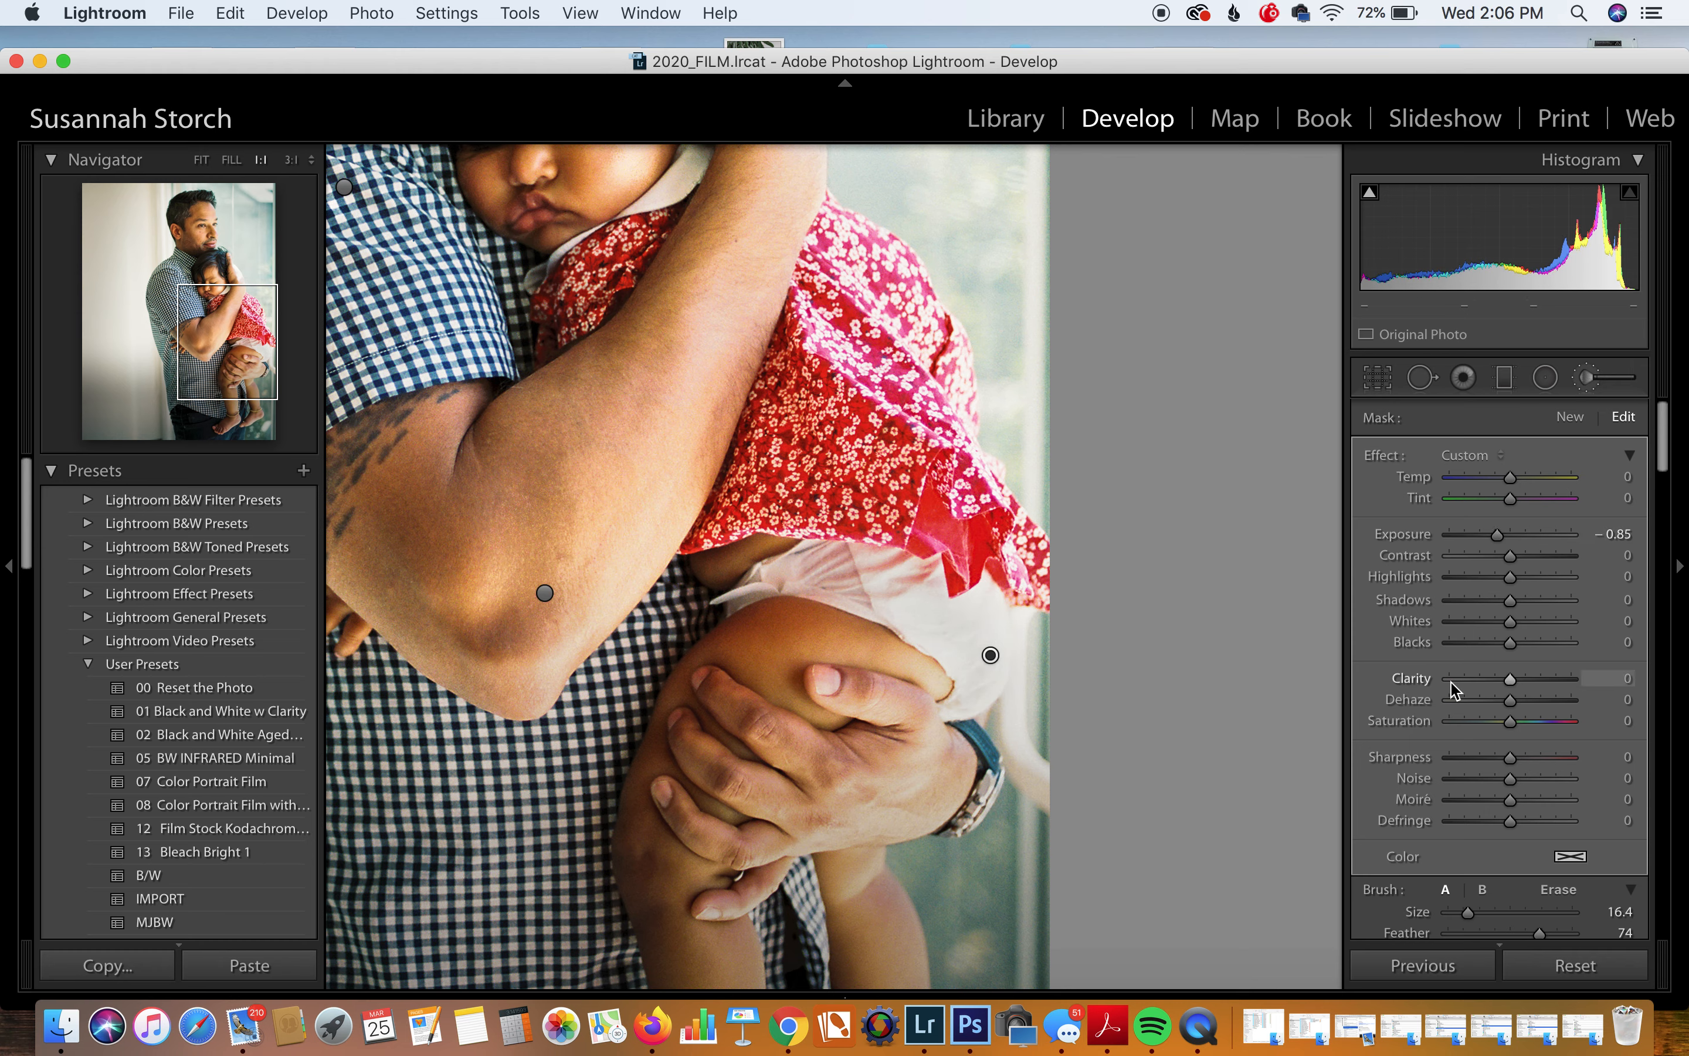
Step: Close the brush edit, return to the Fit view, and switch to QuickTime Player
scroll(1619, 863, down, 3)
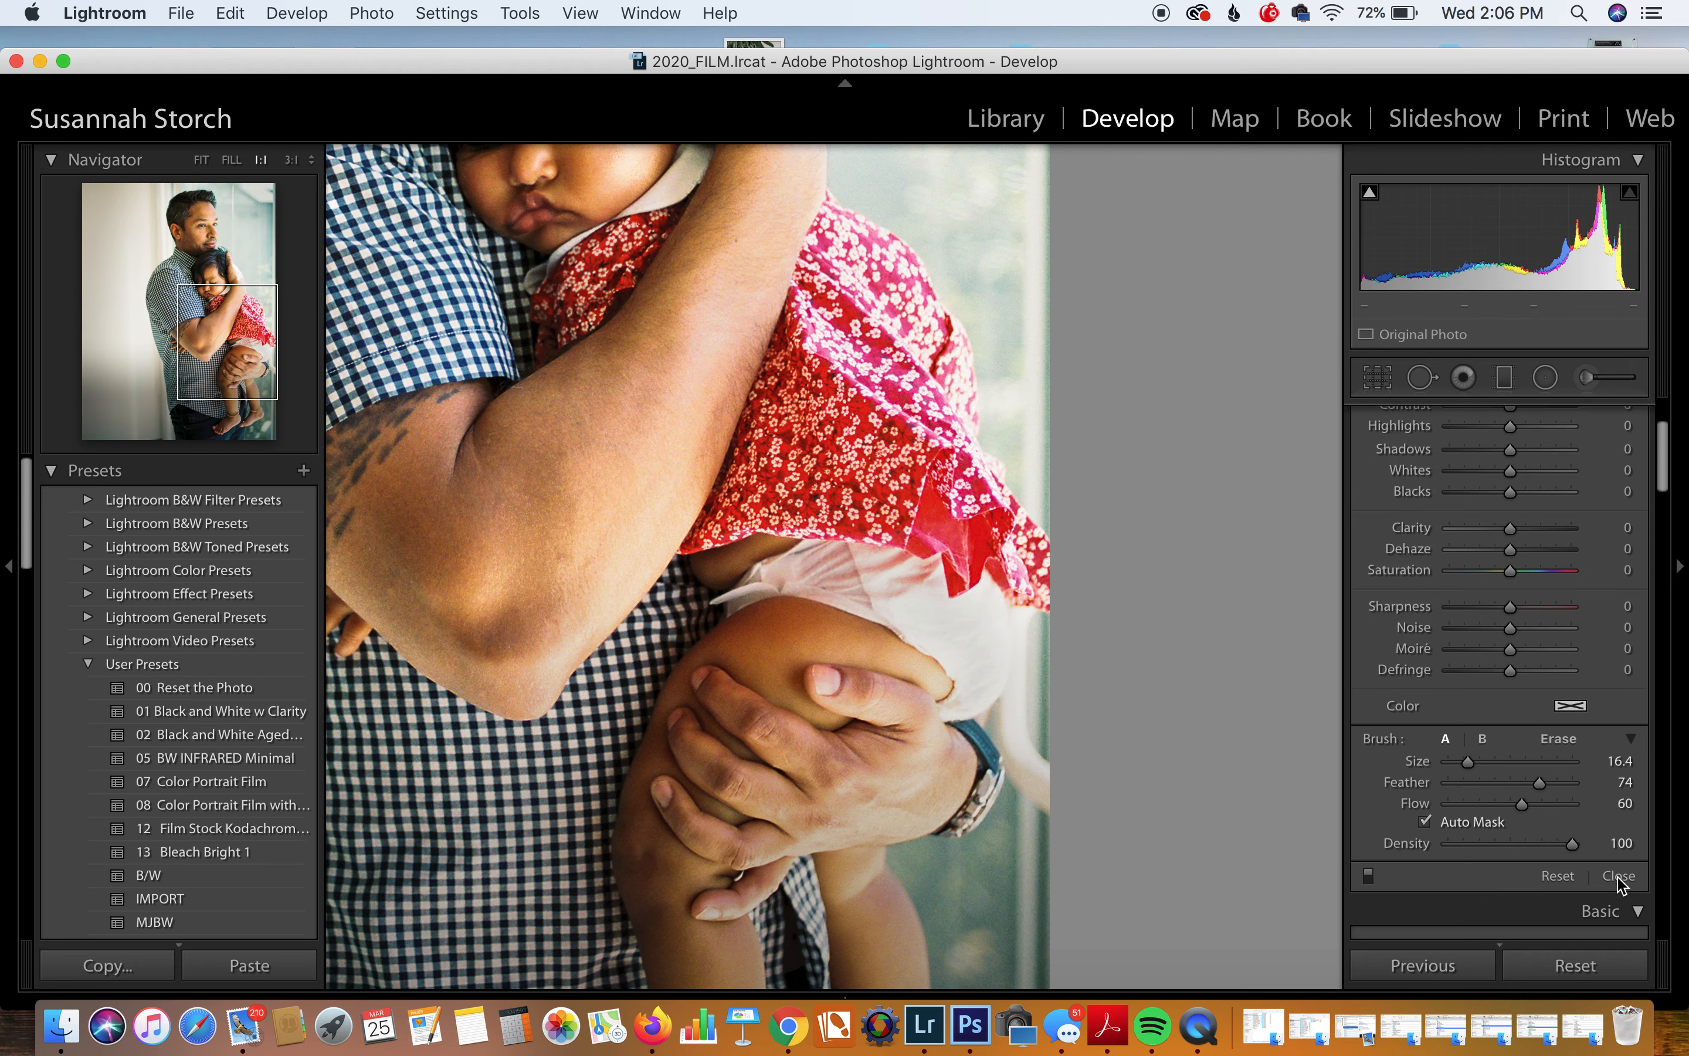
click(1622, 876)
click(865, 458)
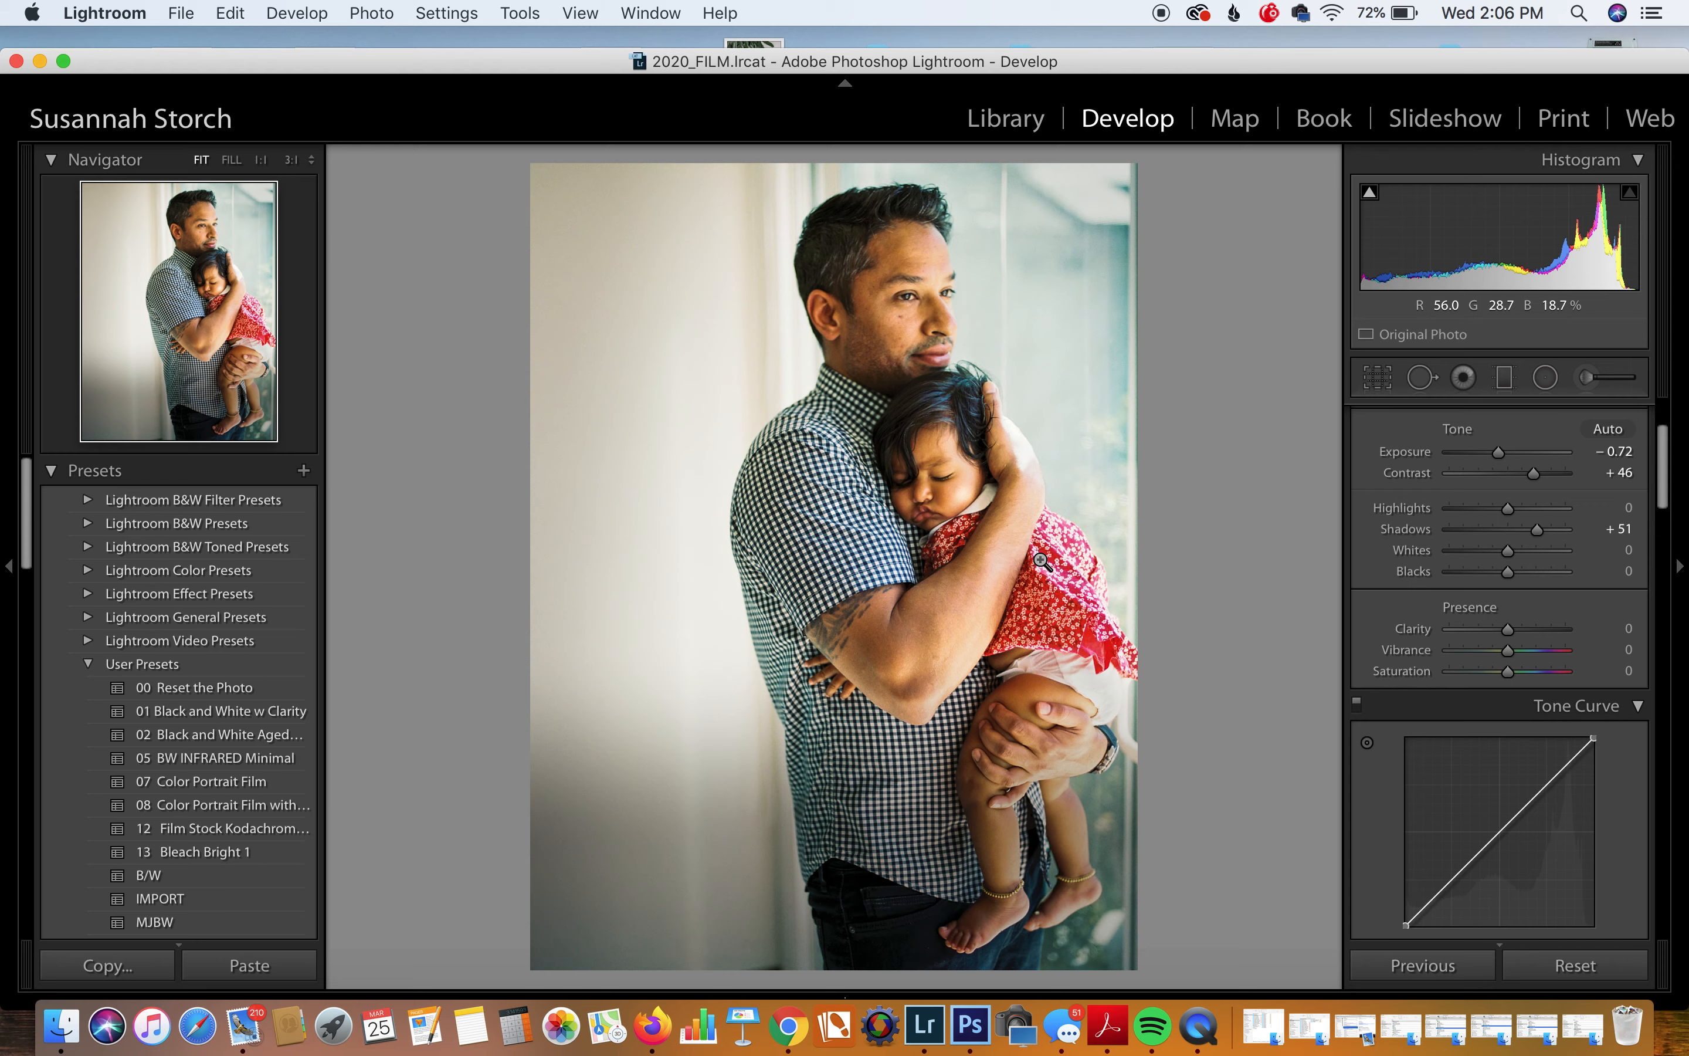
click(1210, 1043)
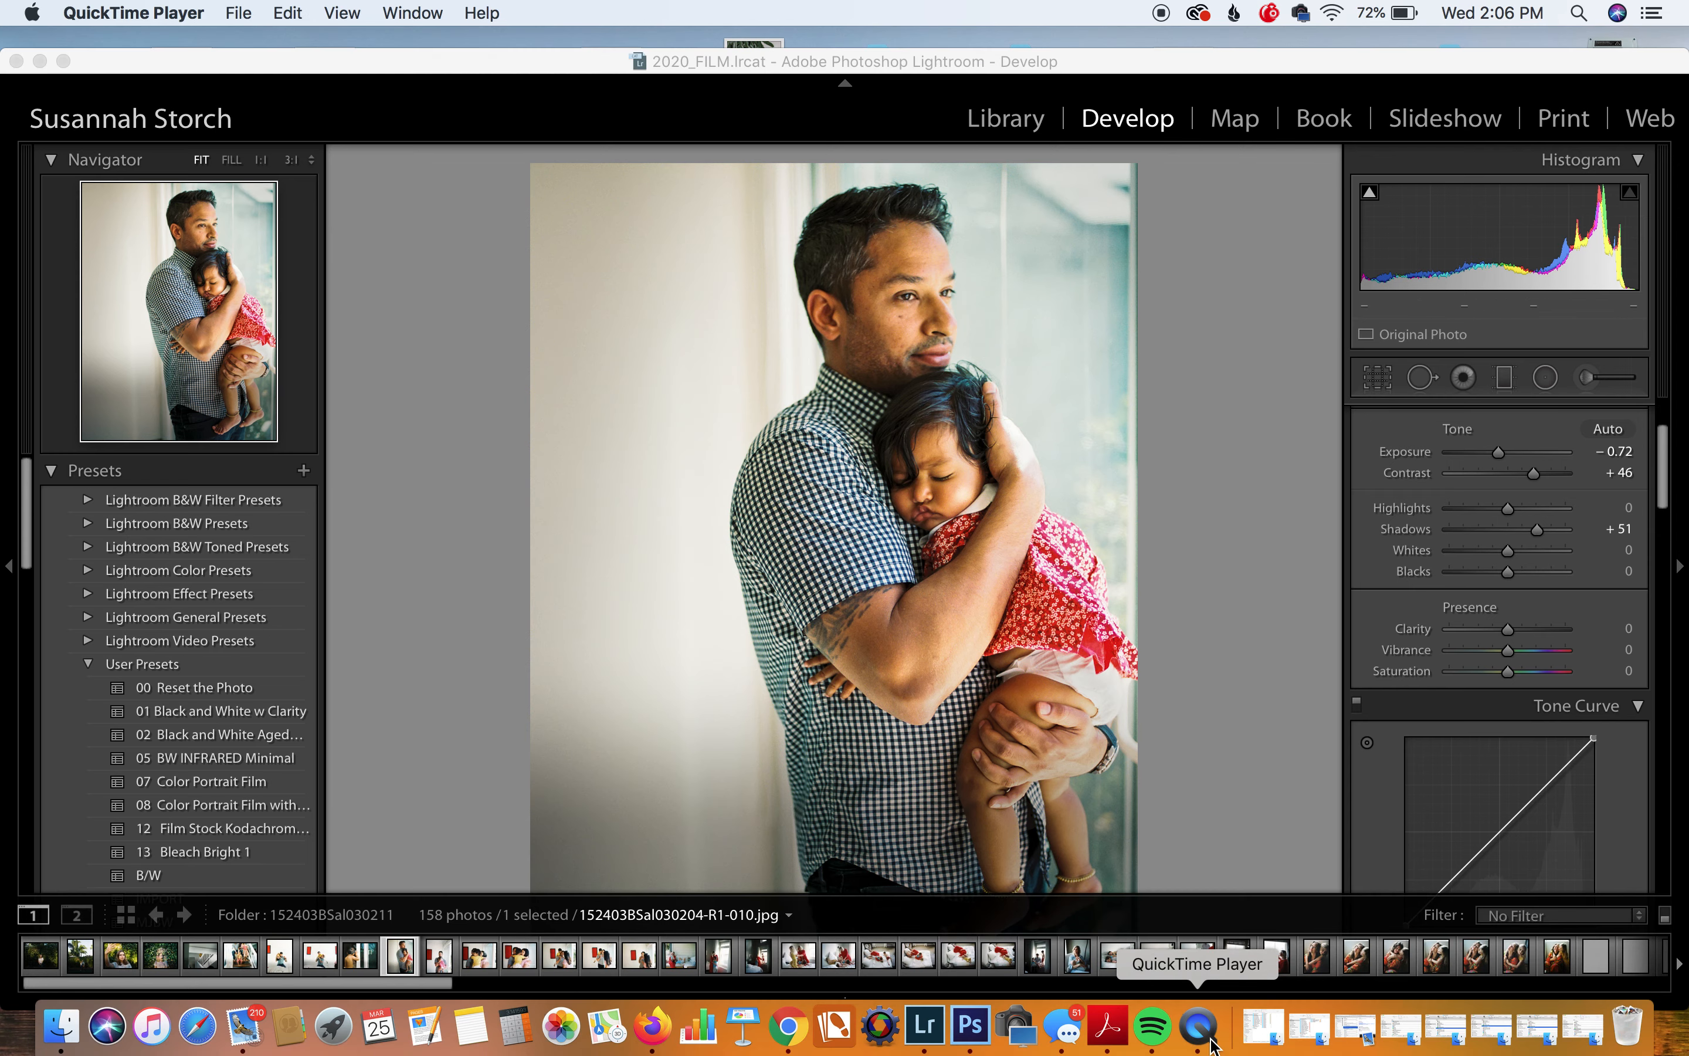